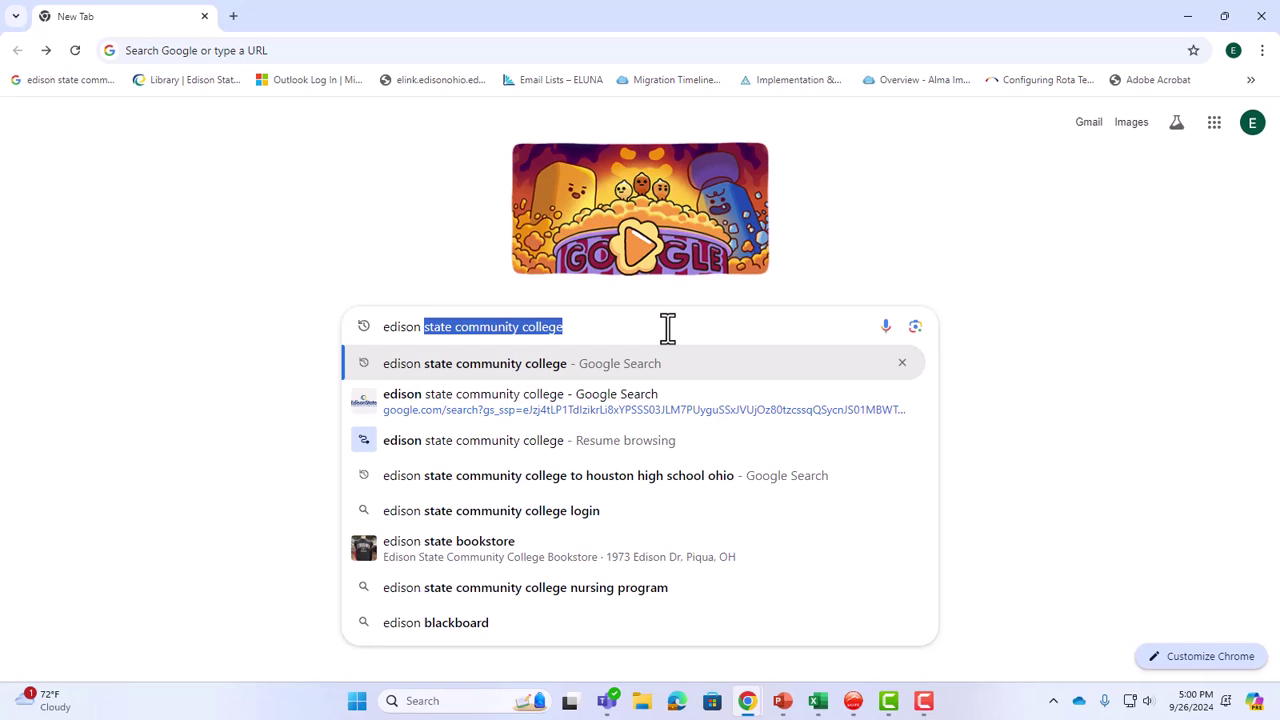
# Search Google for "edison state community college" and open the college's website.
pyautogui.press('Right')
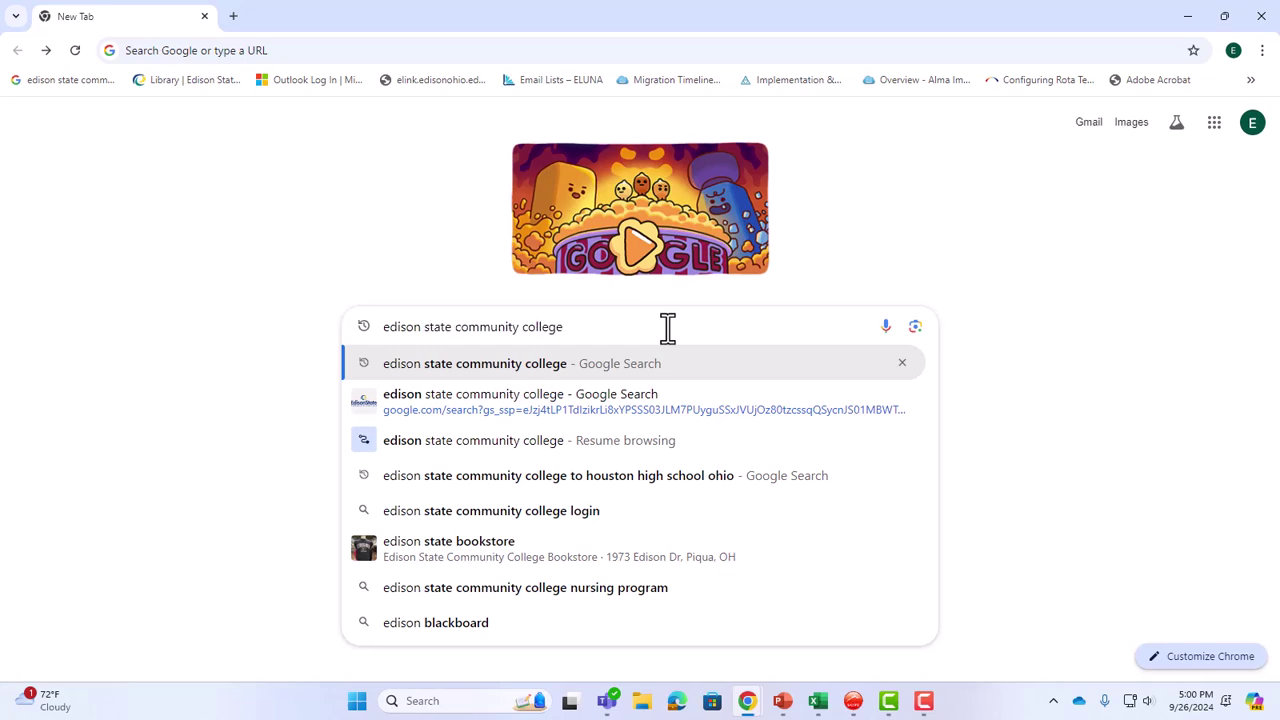
pyautogui.press('Return')
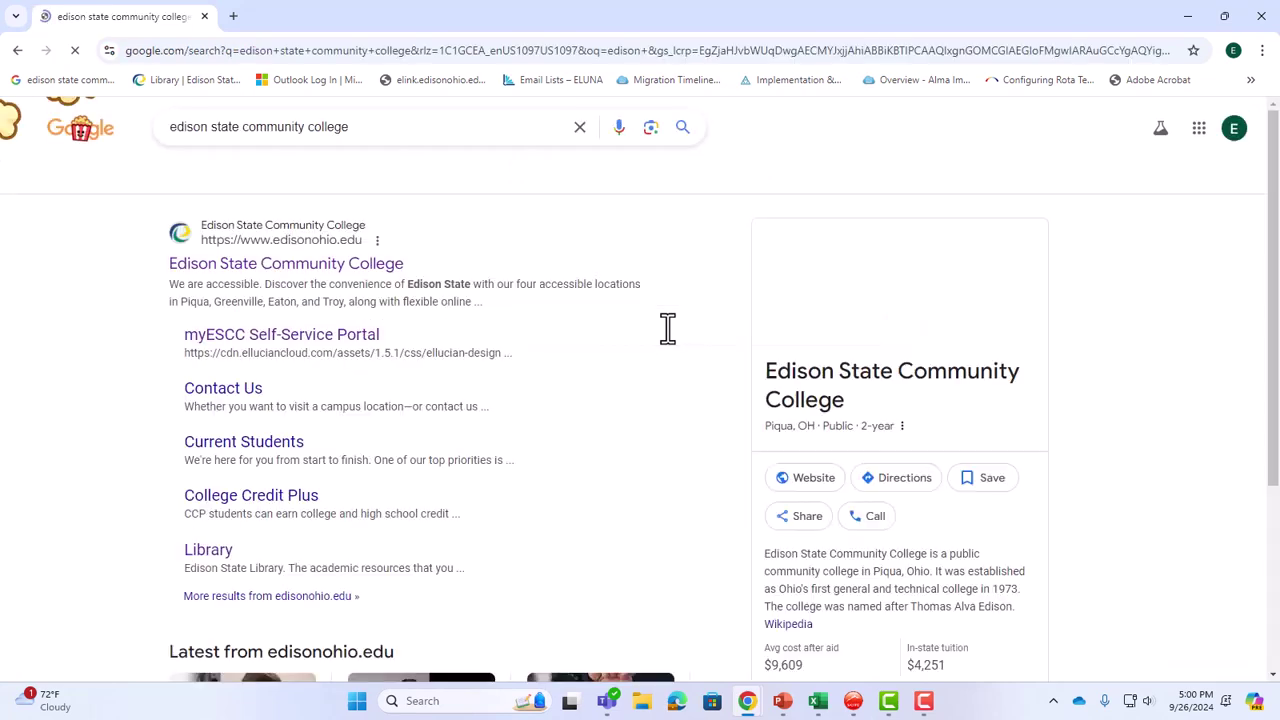
pyautogui.click(343, 268)
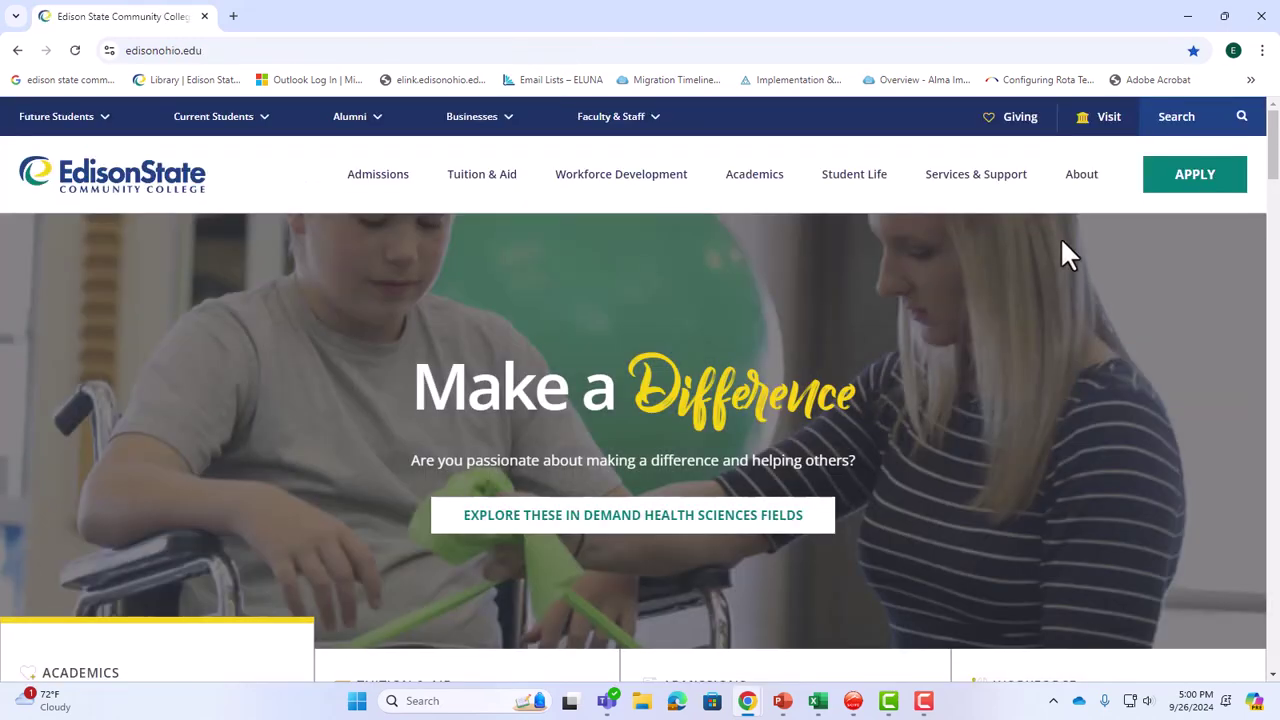
# Open the Library page under Services & Support and go to its Databases page.
pyautogui.moveTo(1034, 194)
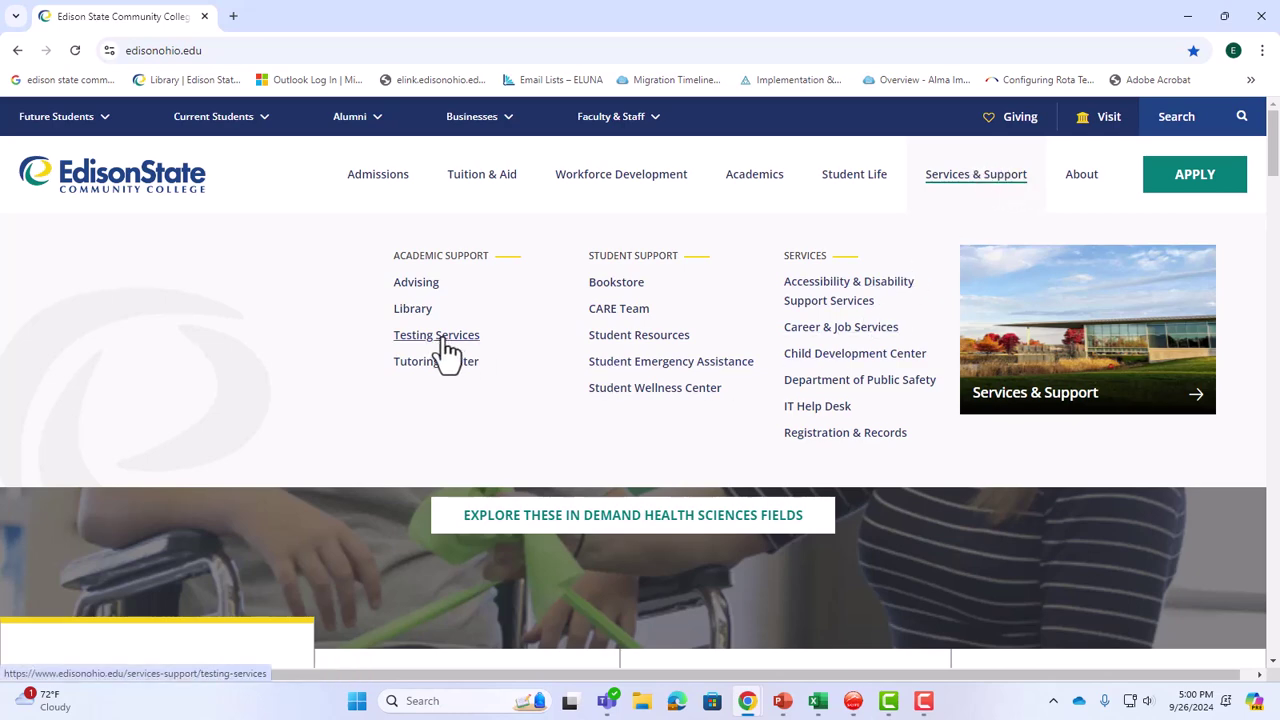
pyautogui.click(424, 314)
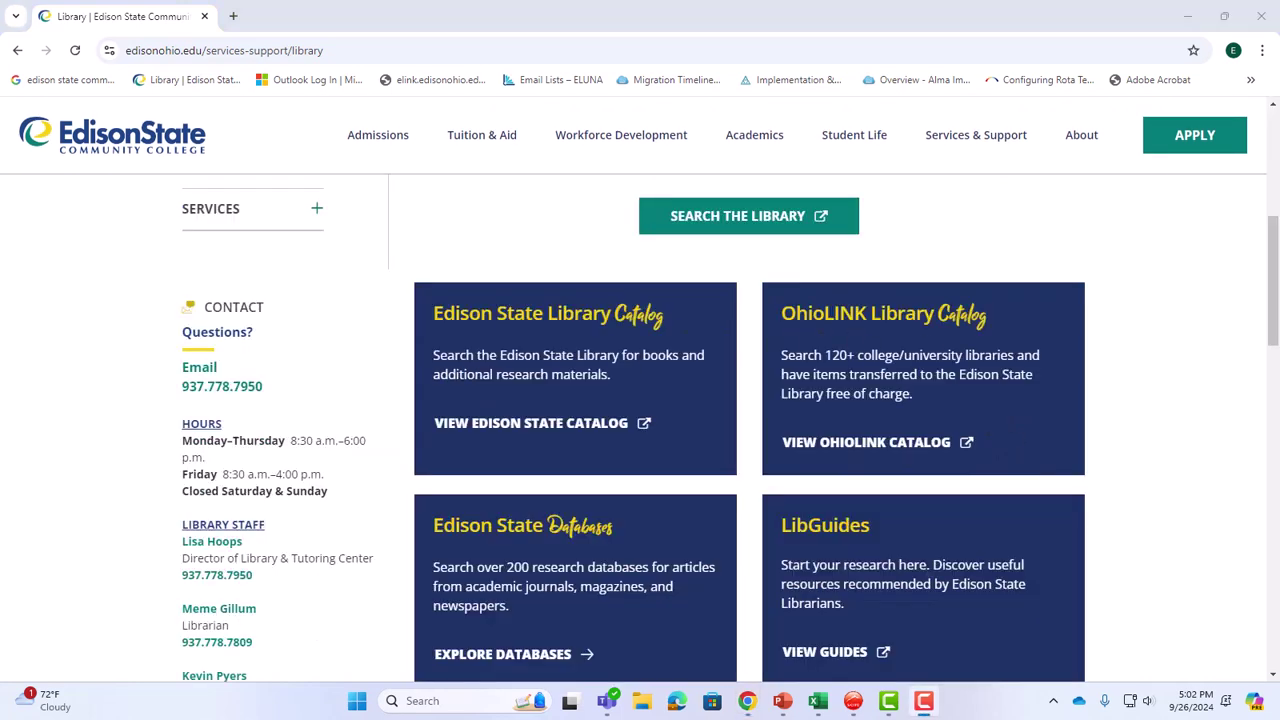
pyautogui.scroll(3, 1200, 320)
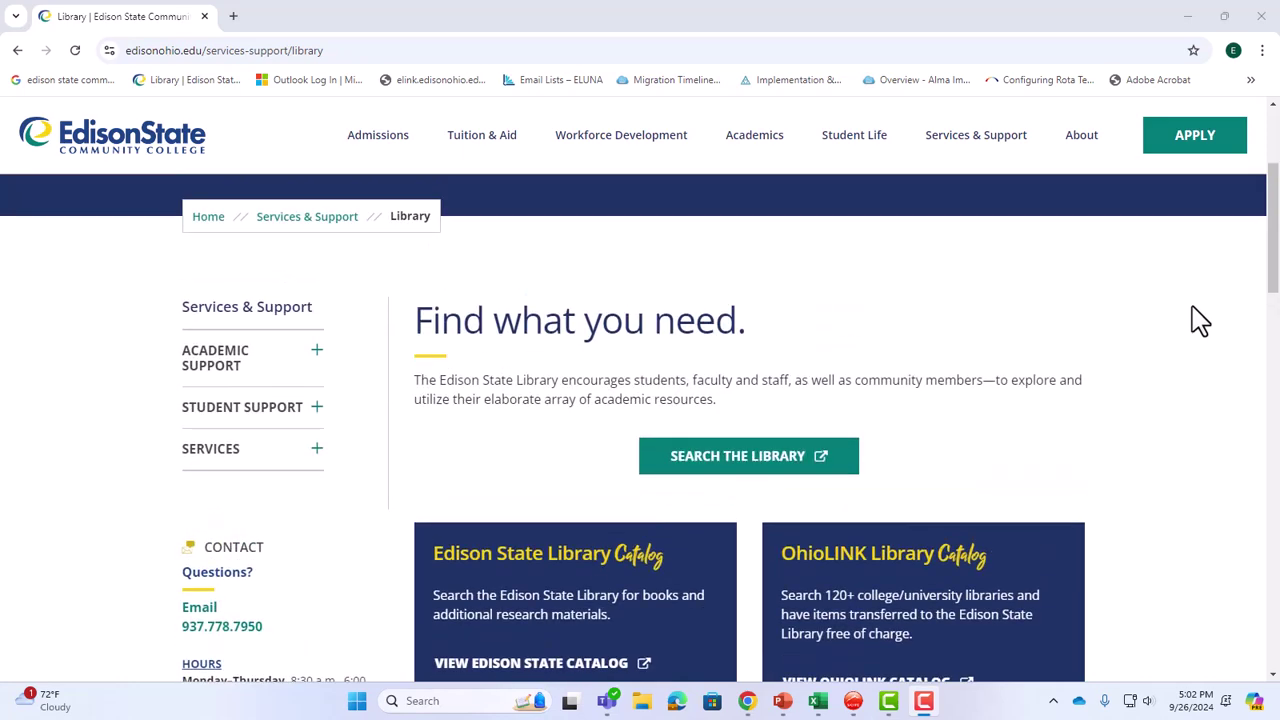
pyautogui.scroll(-3, 1200, 320)
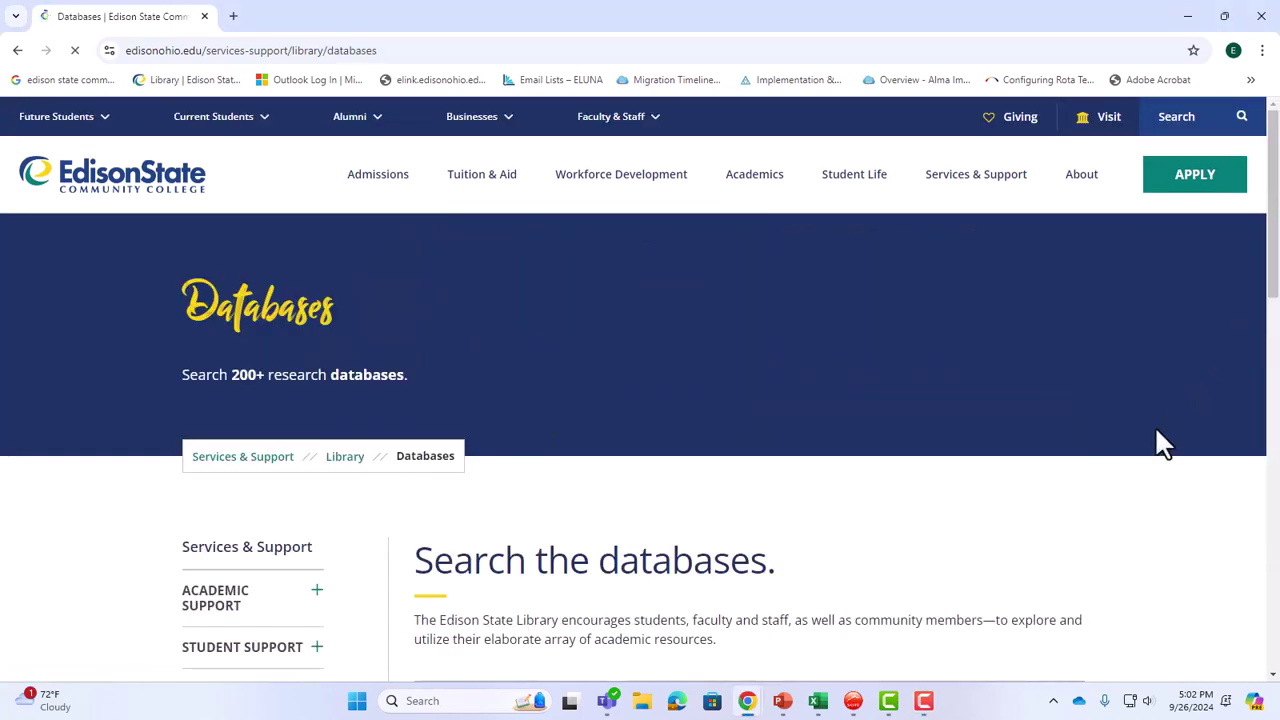
# Review the Databases page, including the popular databases, more databases, electronic journals and more-to-explore links.
pyautogui.scroll(-4, 1156, 431)
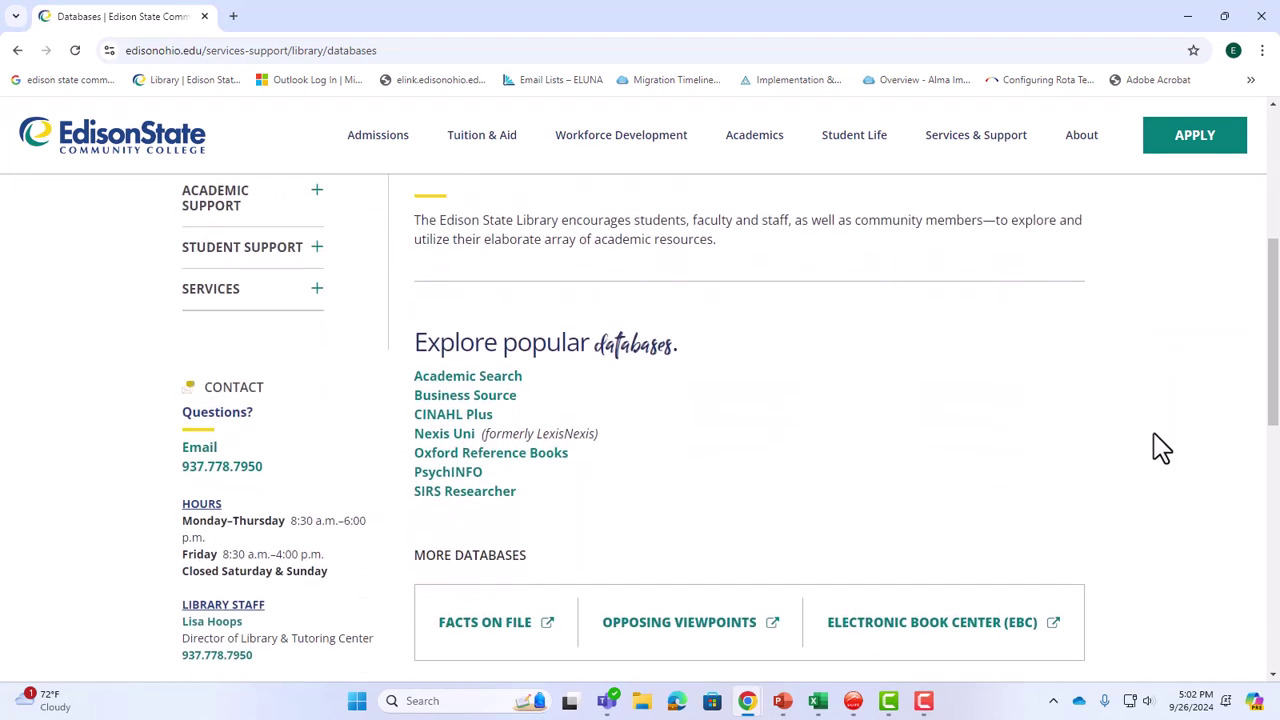
pyautogui.scroll(-2, 1158, 446)
pyautogui.scroll(2, 1158, 446)
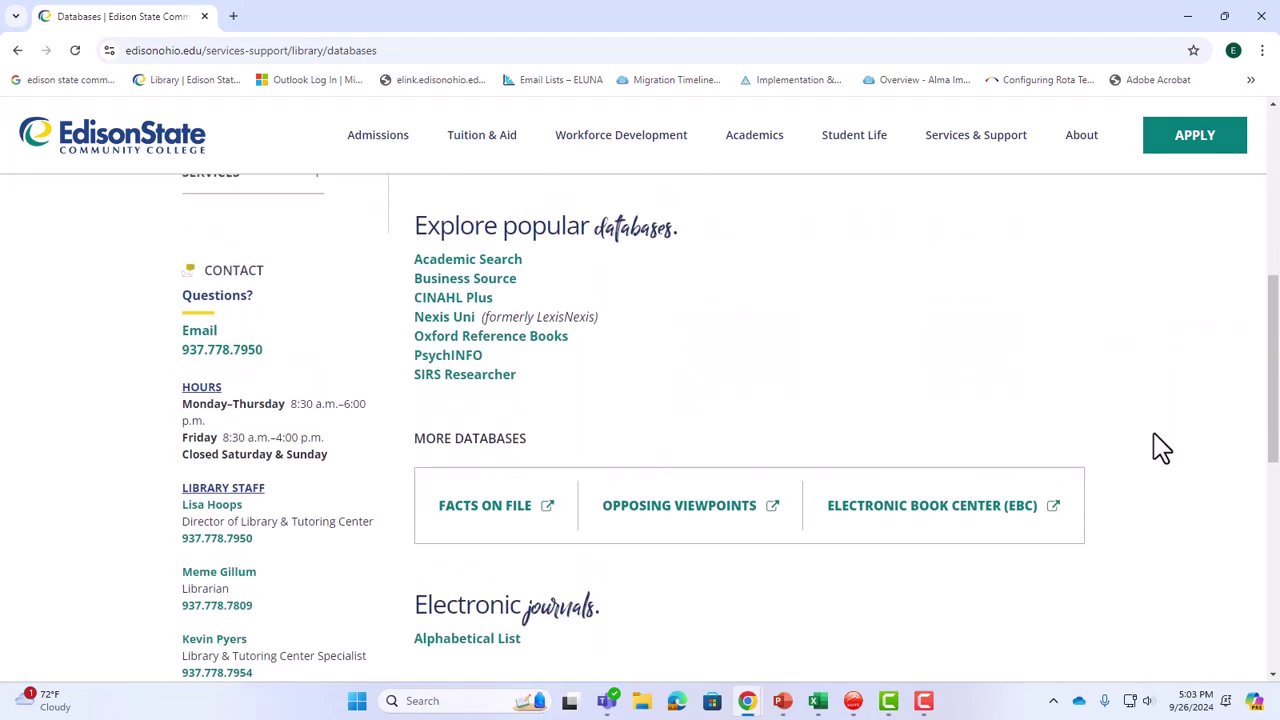
pyautogui.scroll(1, 1158, 446)
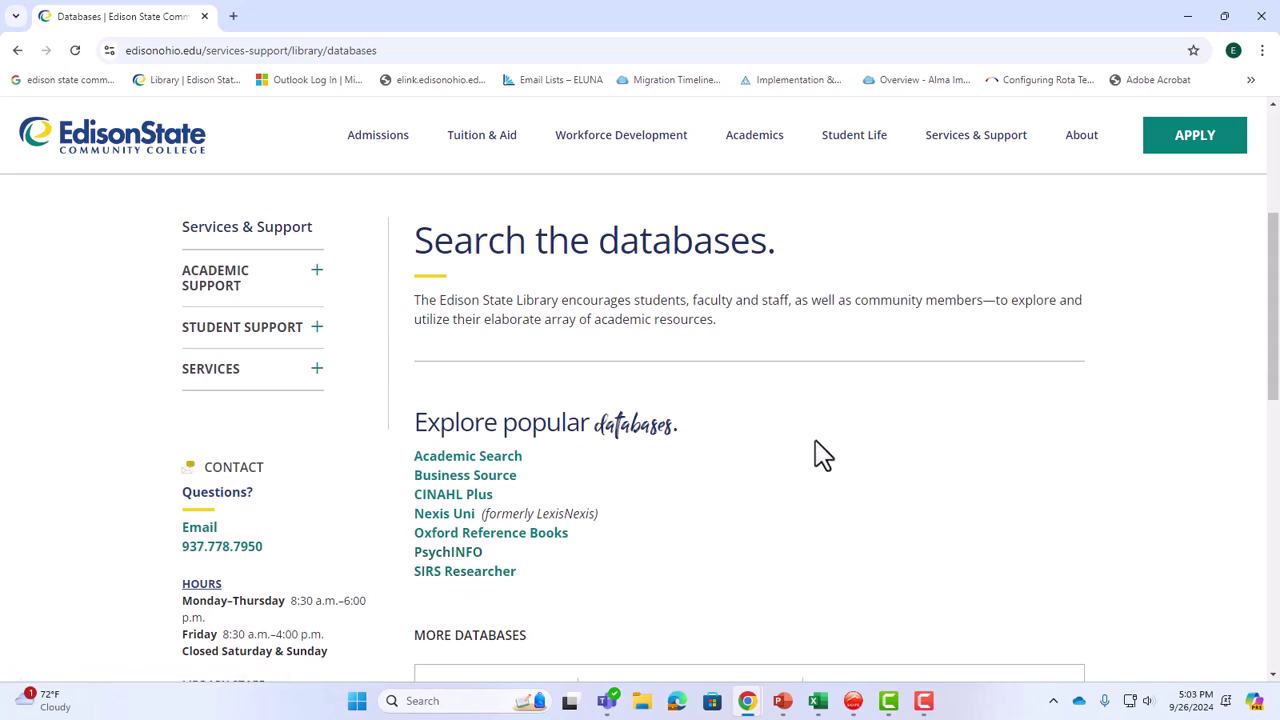
pyautogui.scroll(-3, 821, 455)
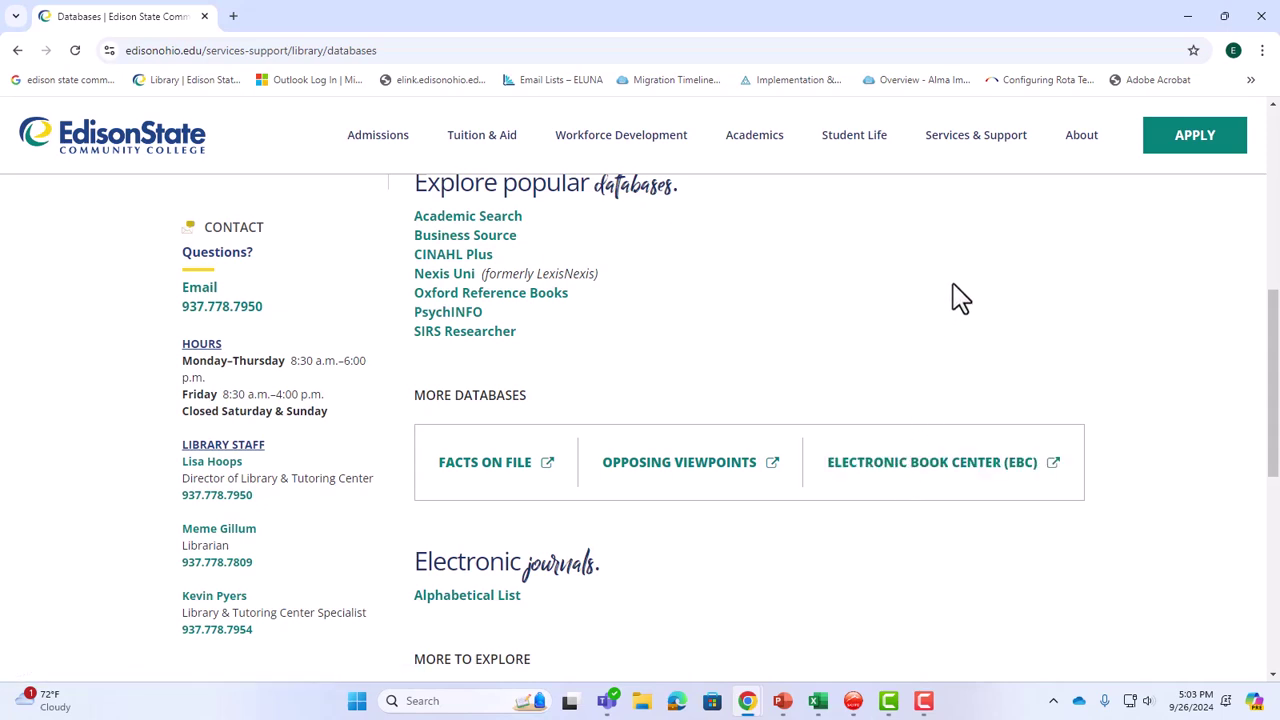
pyautogui.scroll(-2, 960, 297)
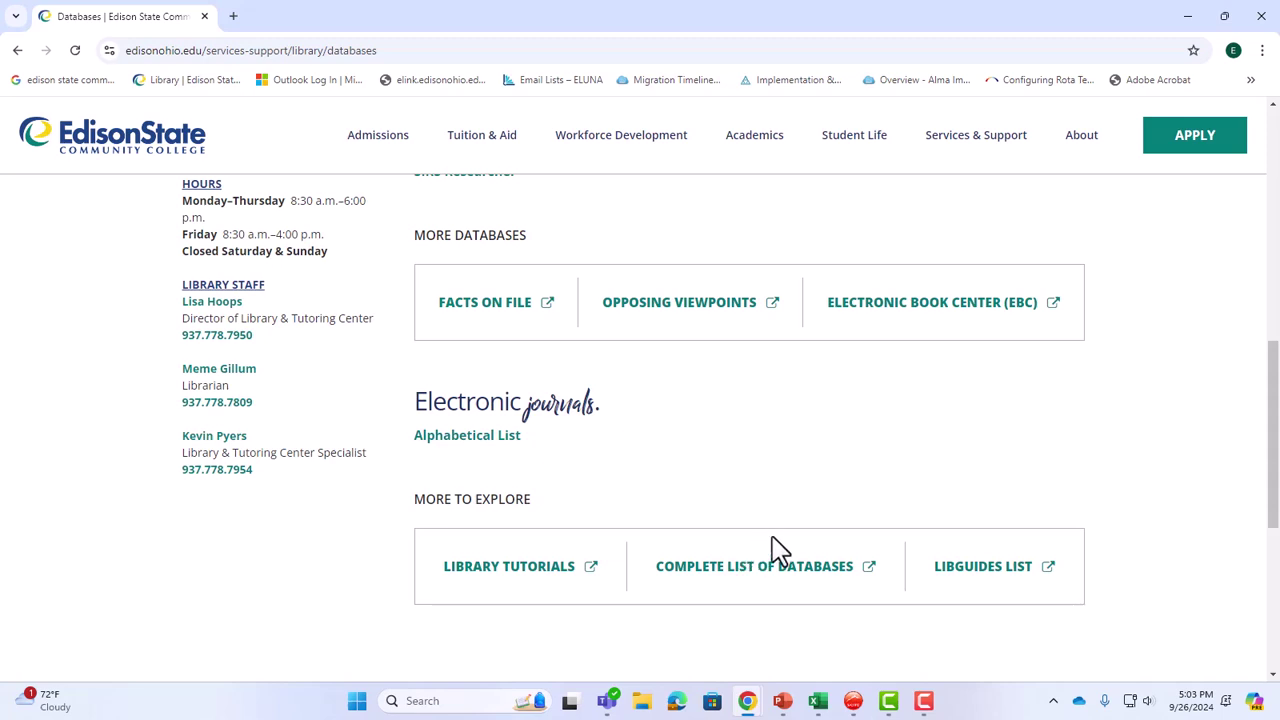
pyautogui.scroll(3, 773, 549)
pyautogui.scroll(1, 779, 548)
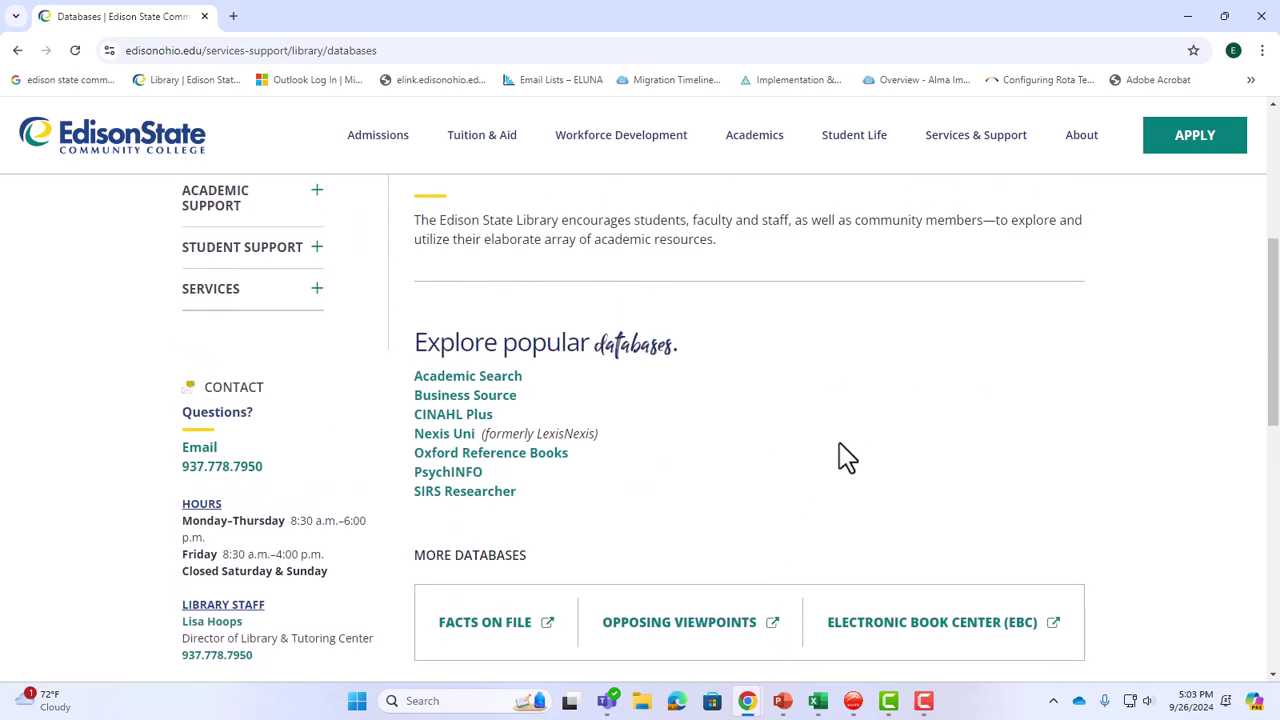
# Open the Academic Search database and submit Edison State Community College as the institution for OhioLINK off-campus authentication.
pyautogui.click(458, 380)
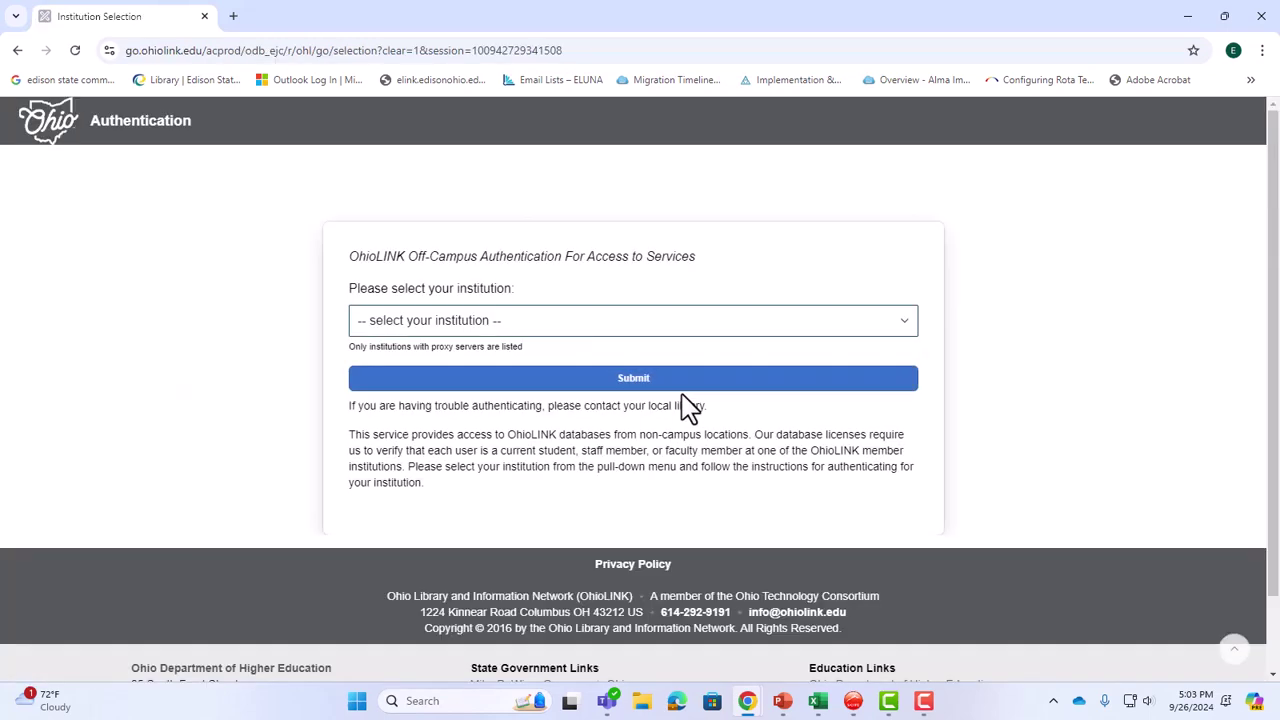
pyautogui.click(673, 324)
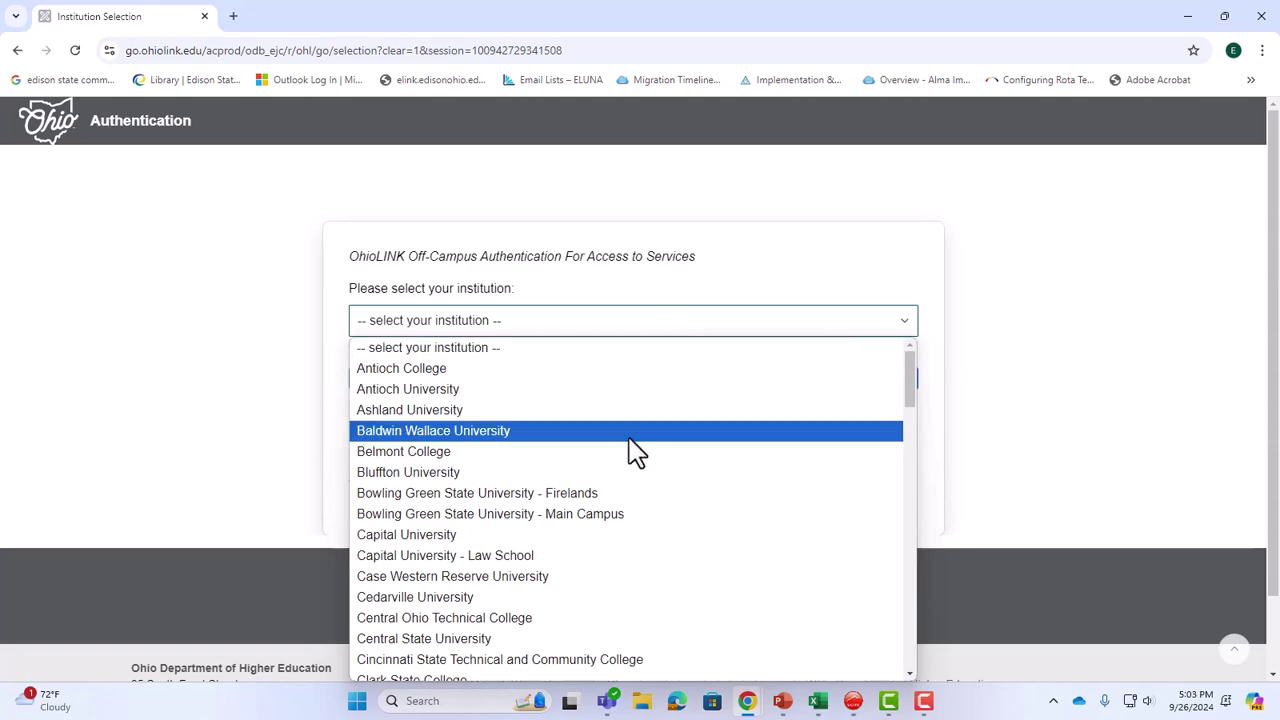
pyautogui.scroll(-3, 632, 450)
pyautogui.scroll(-3, 632, 450)
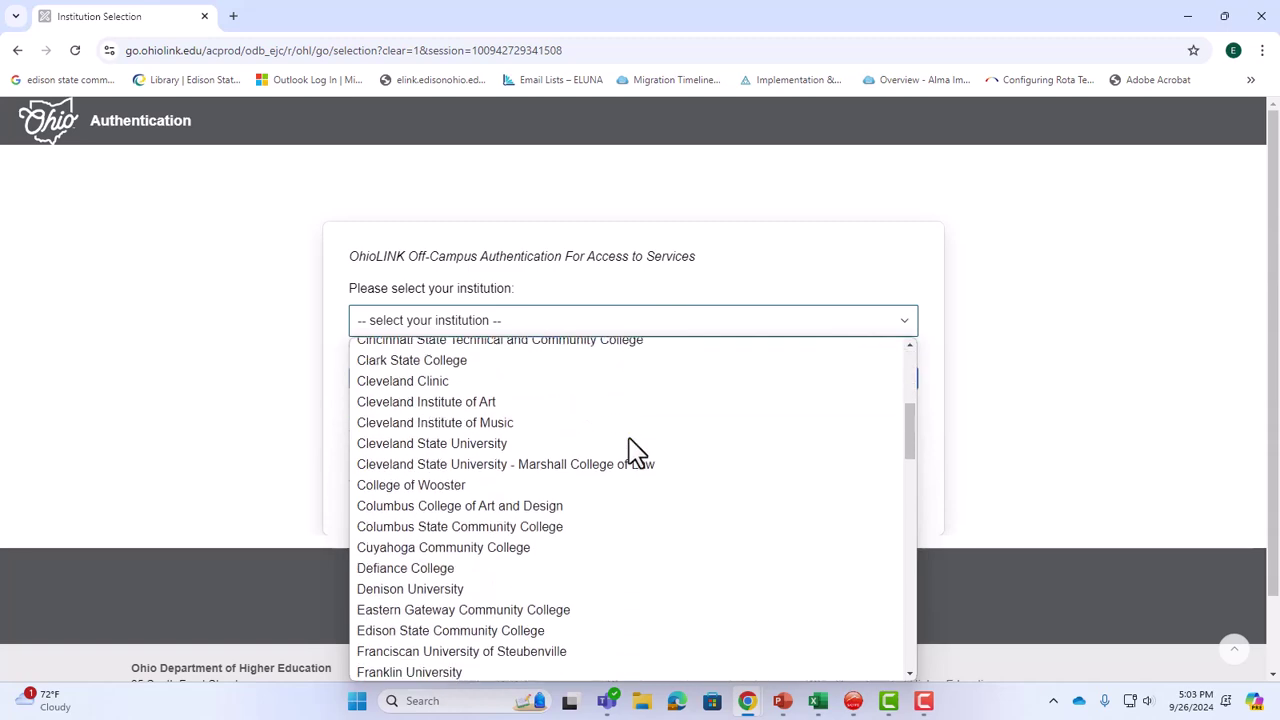
pyautogui.scroll(-3, 632, 450)
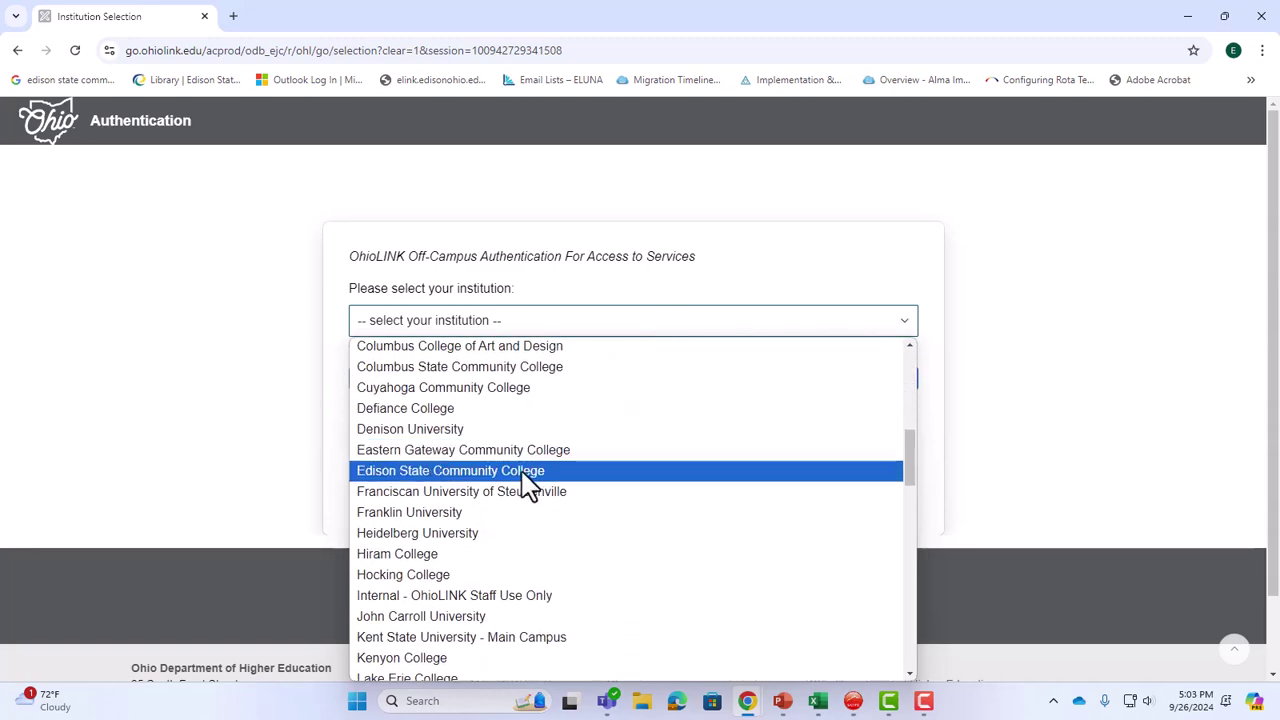
pyautogui.click(450, 470)
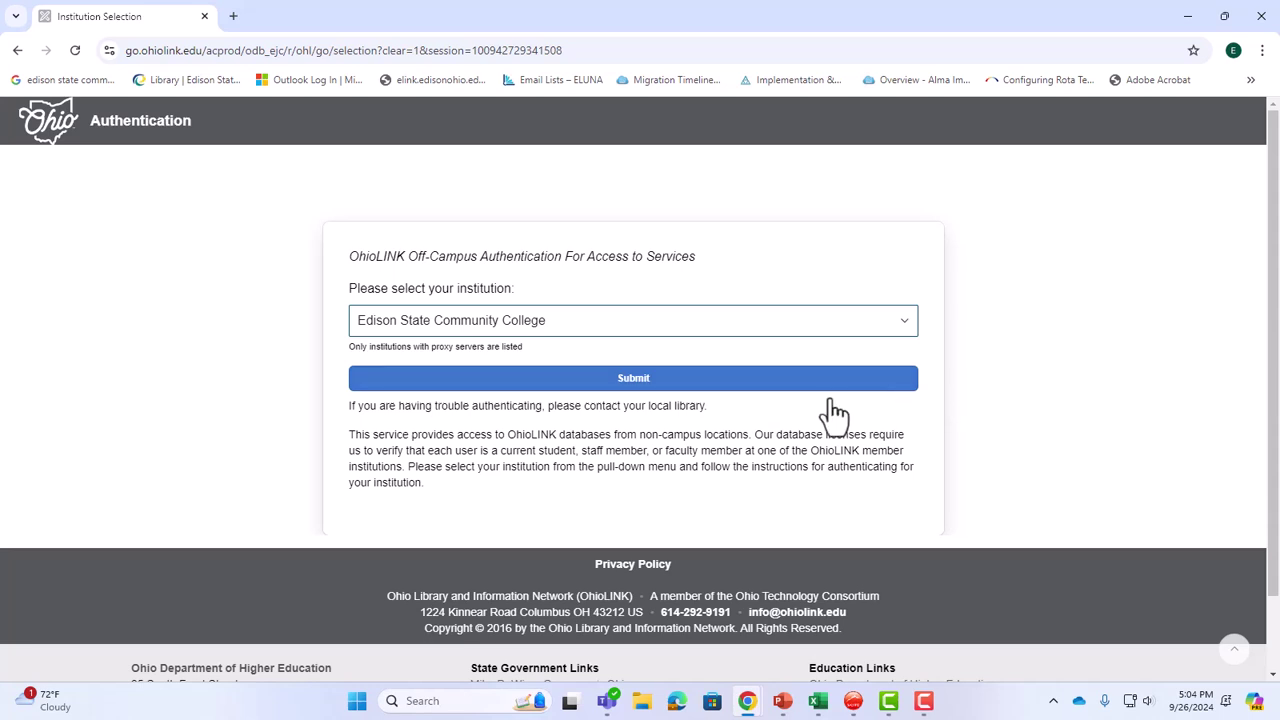
pyautogui.click(676, 388)
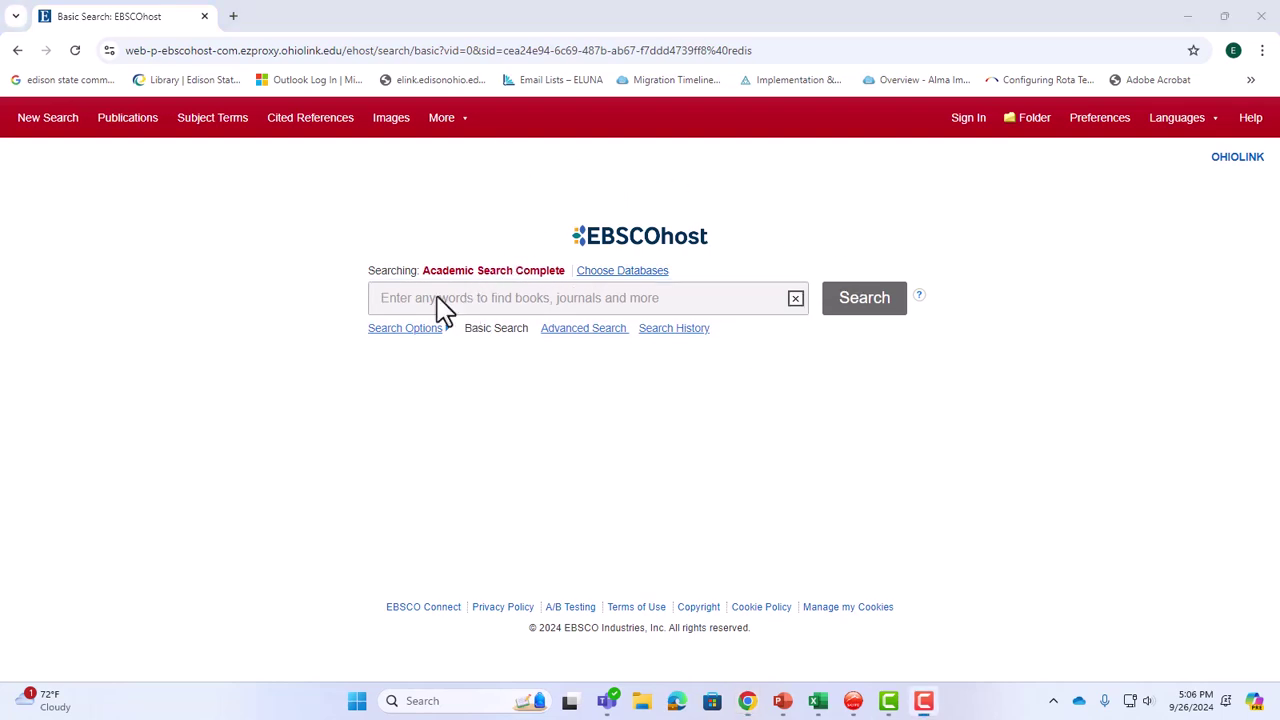
# Search Academic Search Complete for "disaster".
pyautogui.click(440, 297)
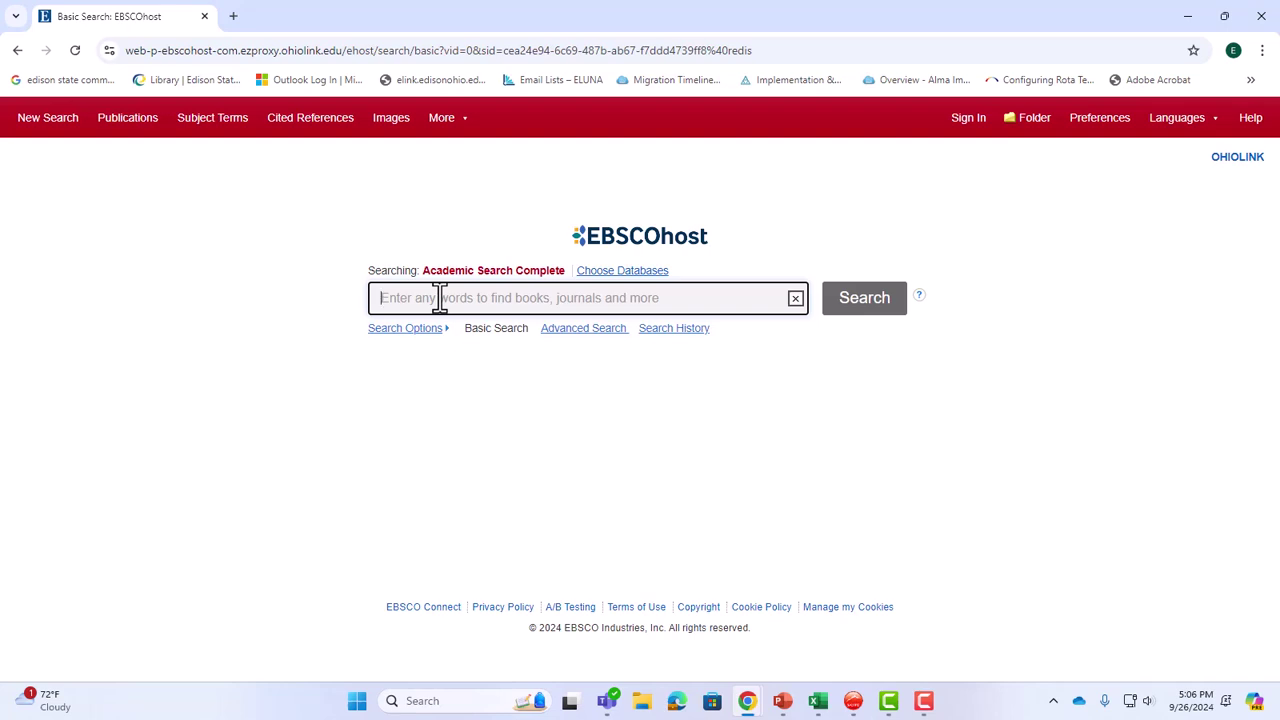
pyautogui.write('disaster')
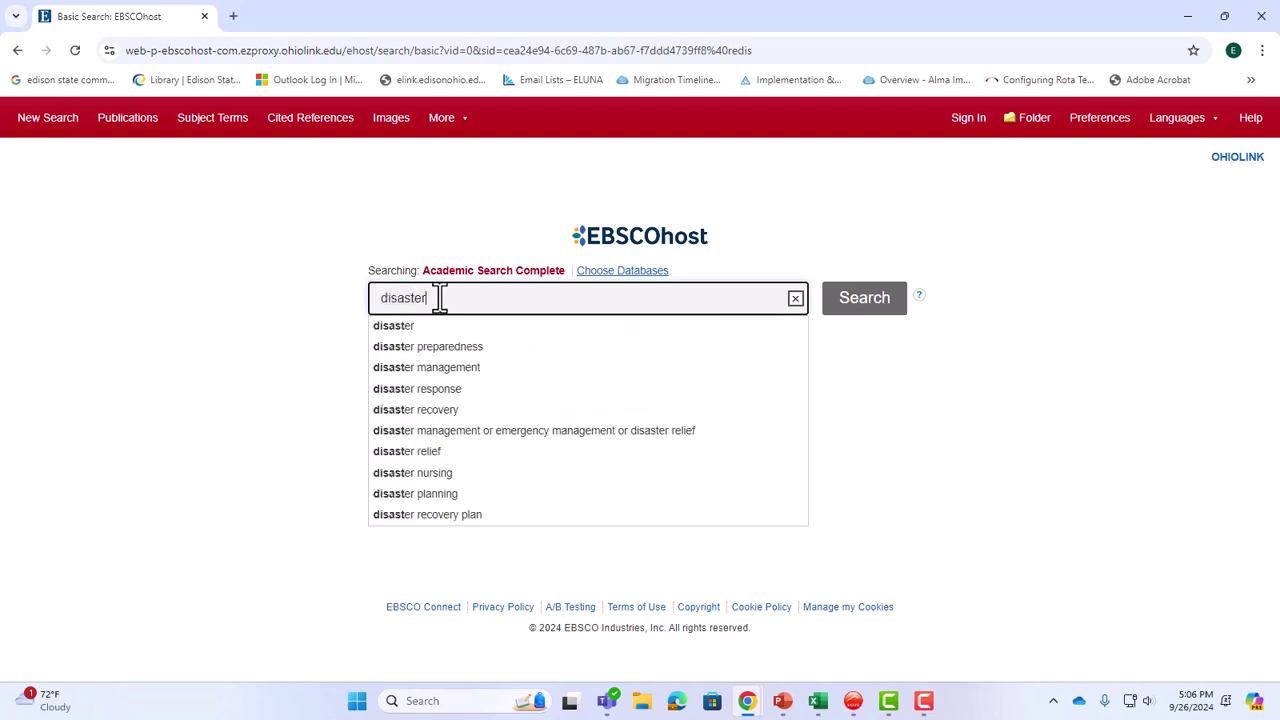
pyautogui.press('Return')
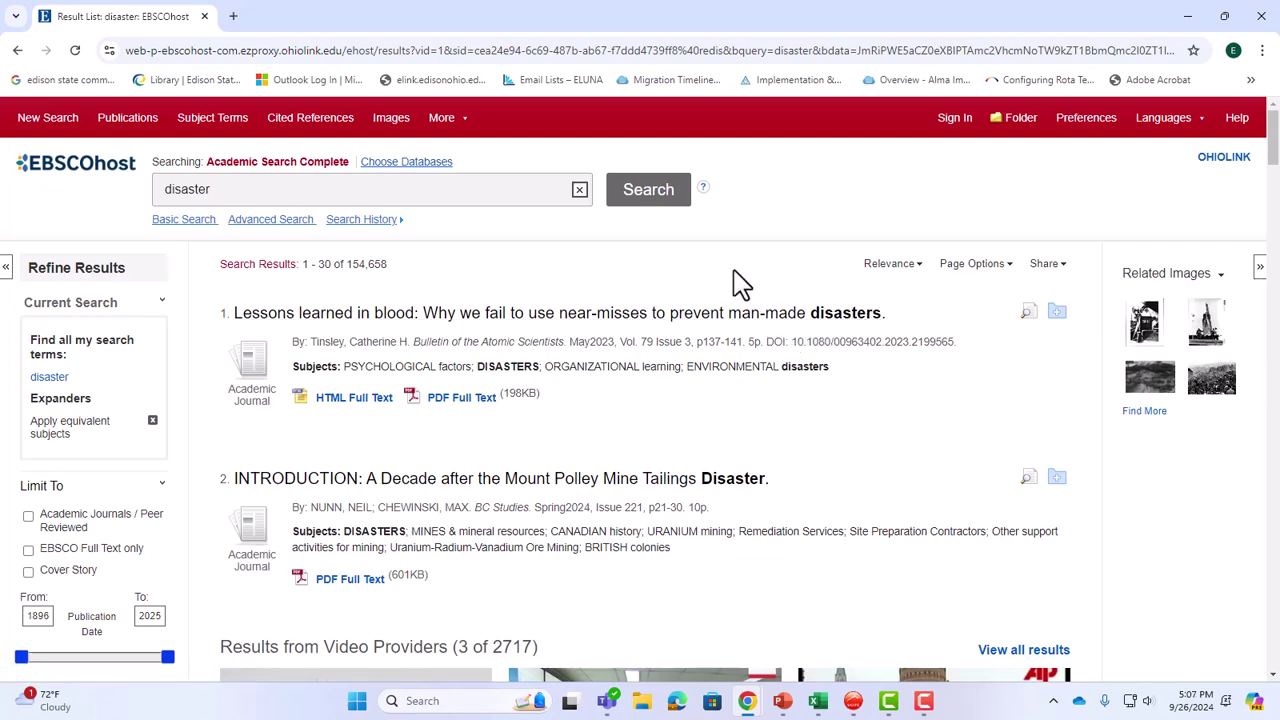
# Limit the disaster results to Academic Journals / Peer Reviewed and EBSCO Full Text only, and look over the filtered articles.
pyautogui.scroll(-1, 741, 284)
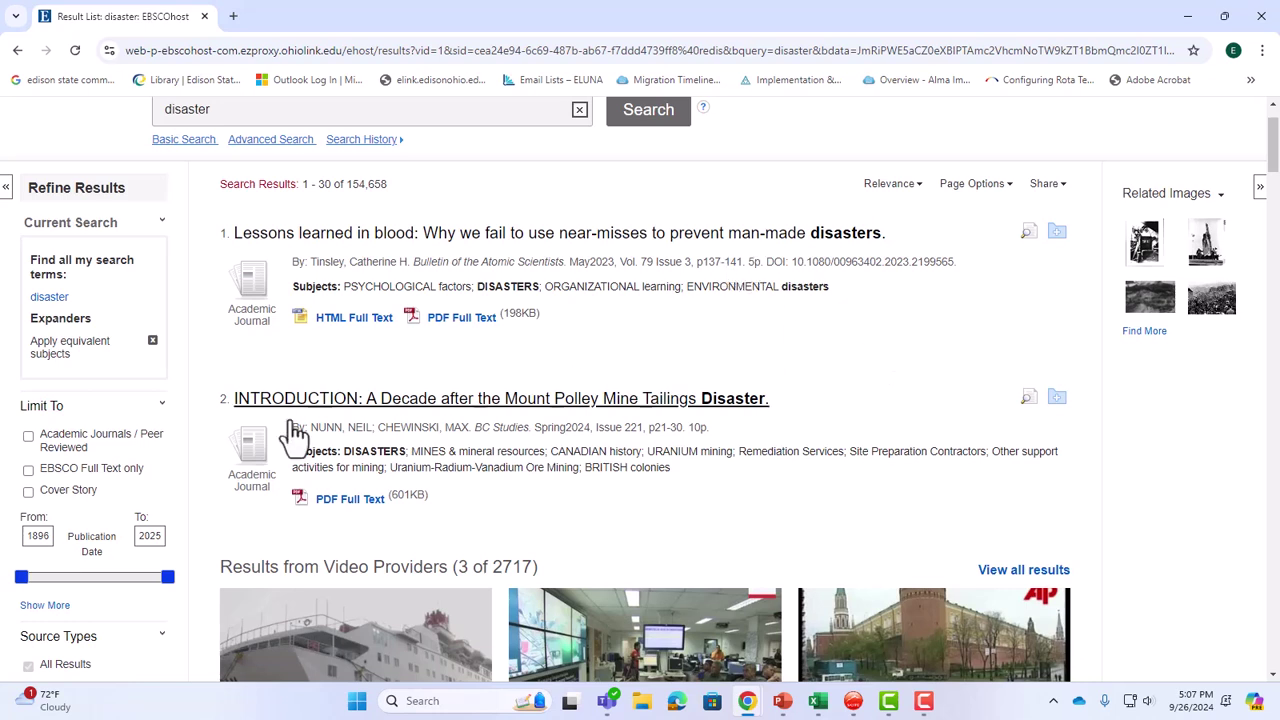
pyautogui.click(28, 437)
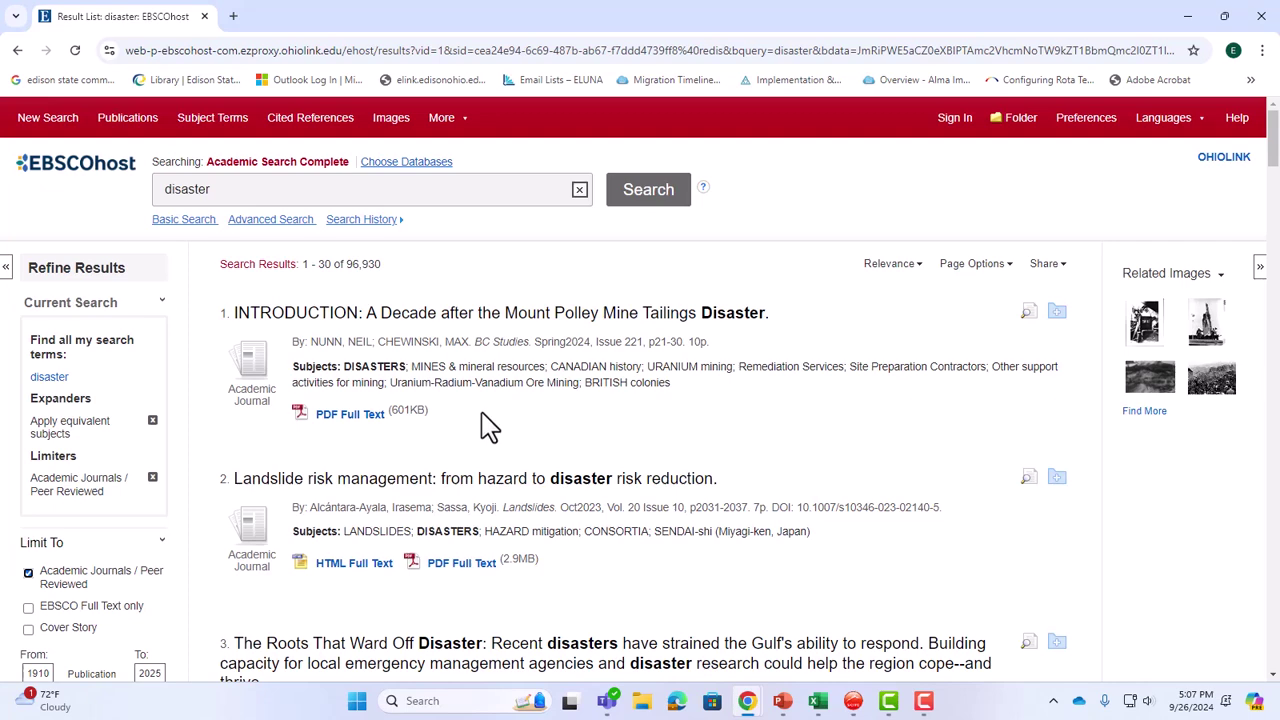
pyautogui.scroll(-1, 488, 425)
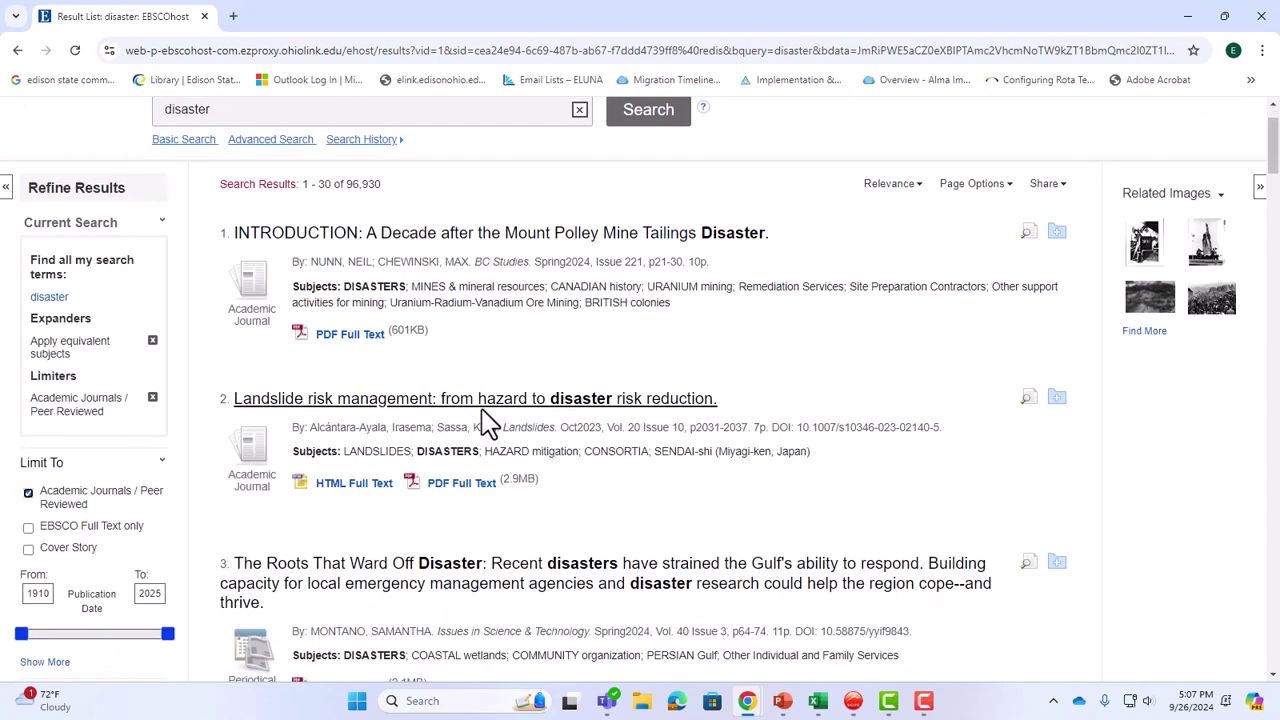
pyautogui.click(28, 529)
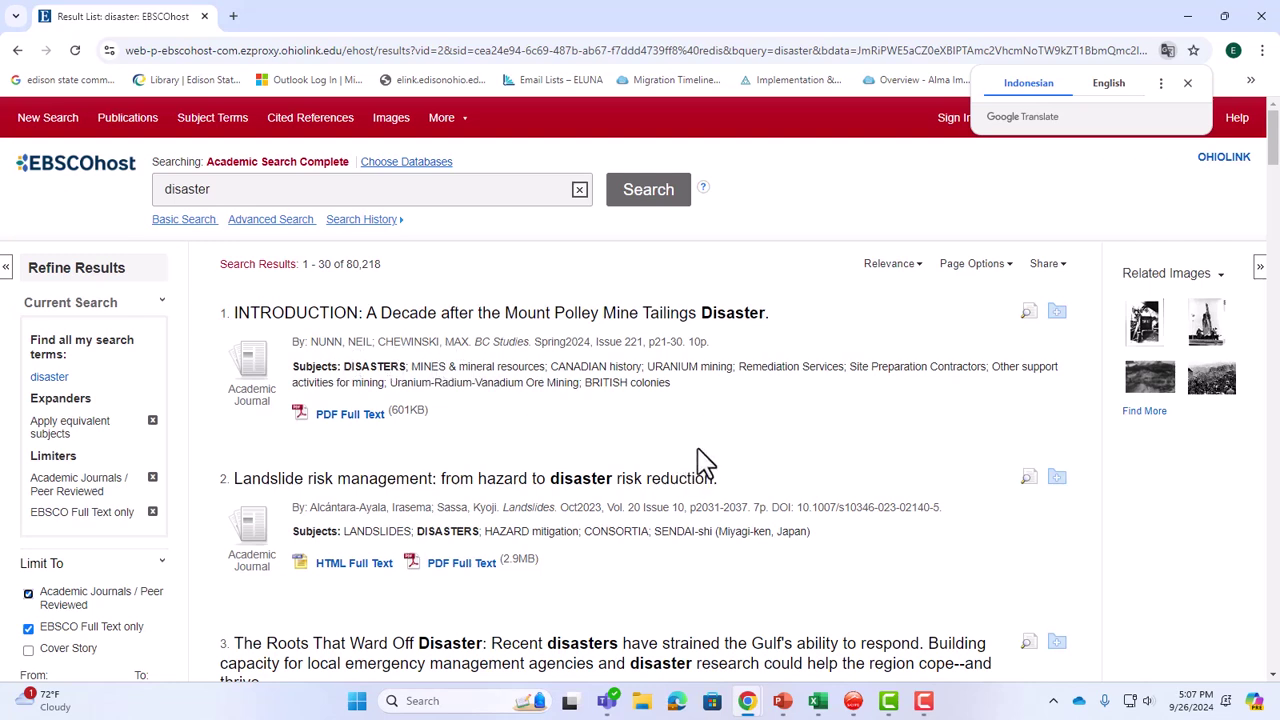
pyautogui.scroll(-1, 716, 448)
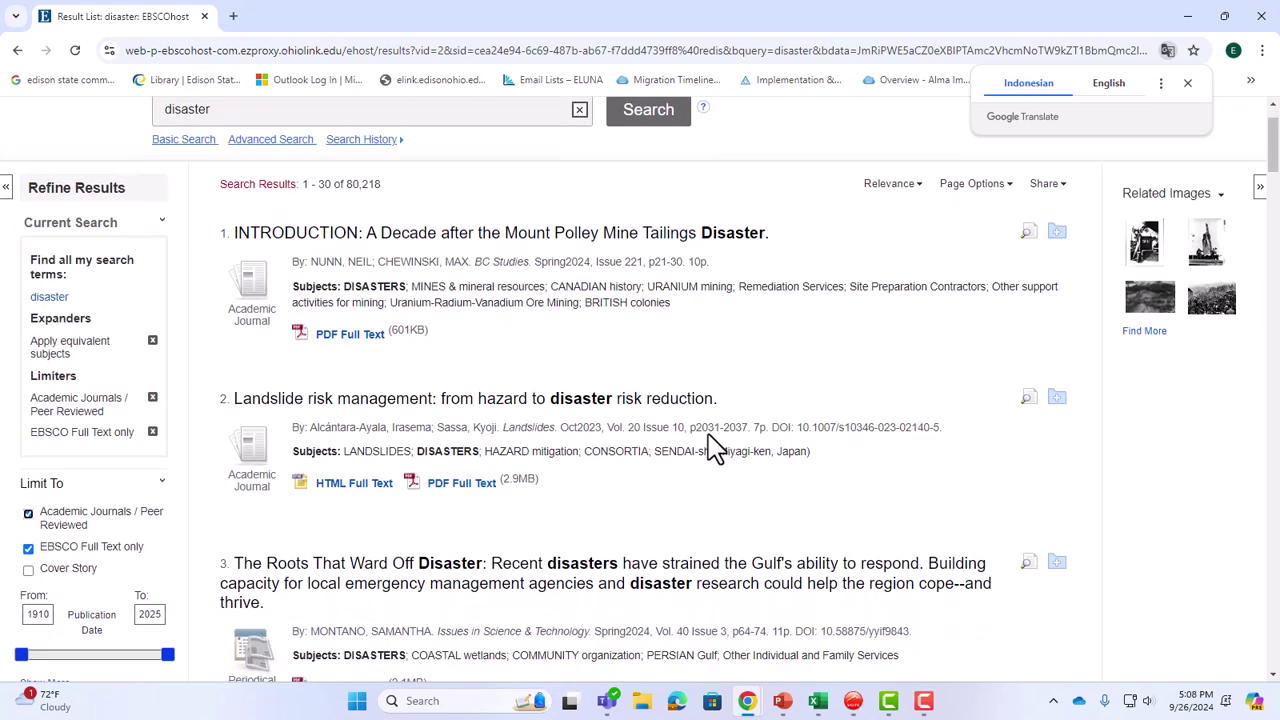
pyautogui.scroll(-3, 650, 510)
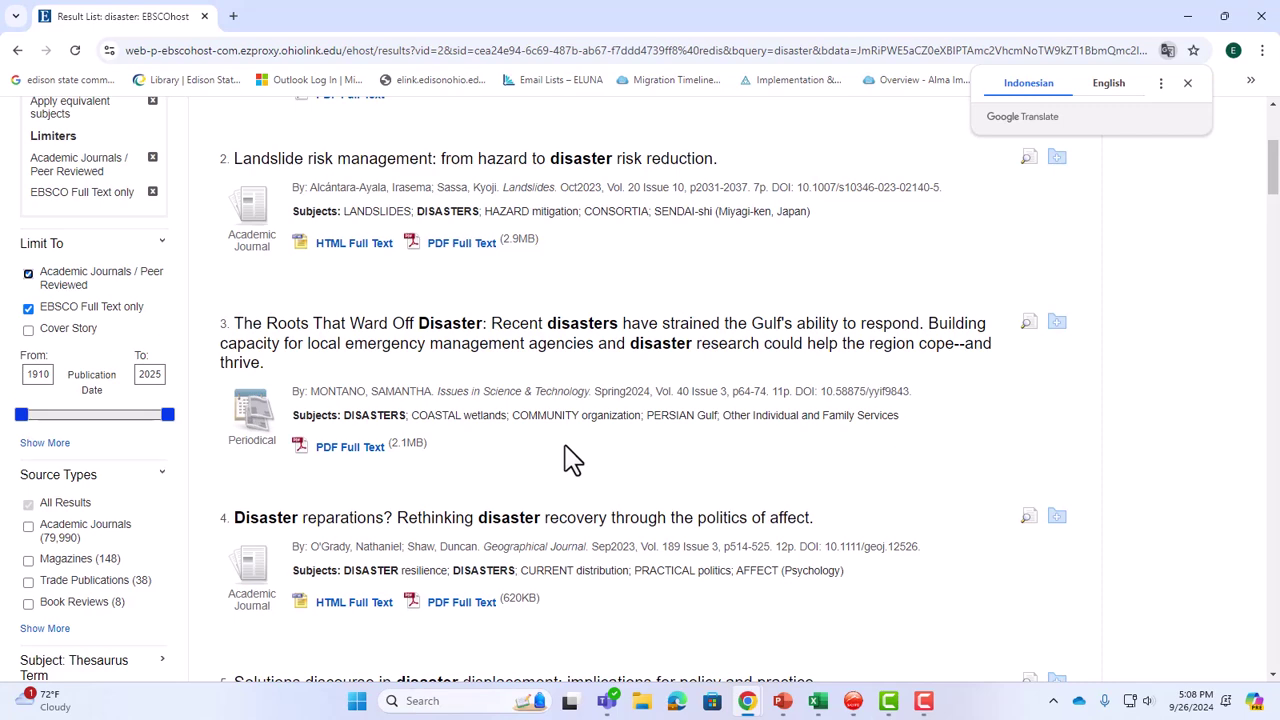
pyautogui.scroll(-4, 572, 460)
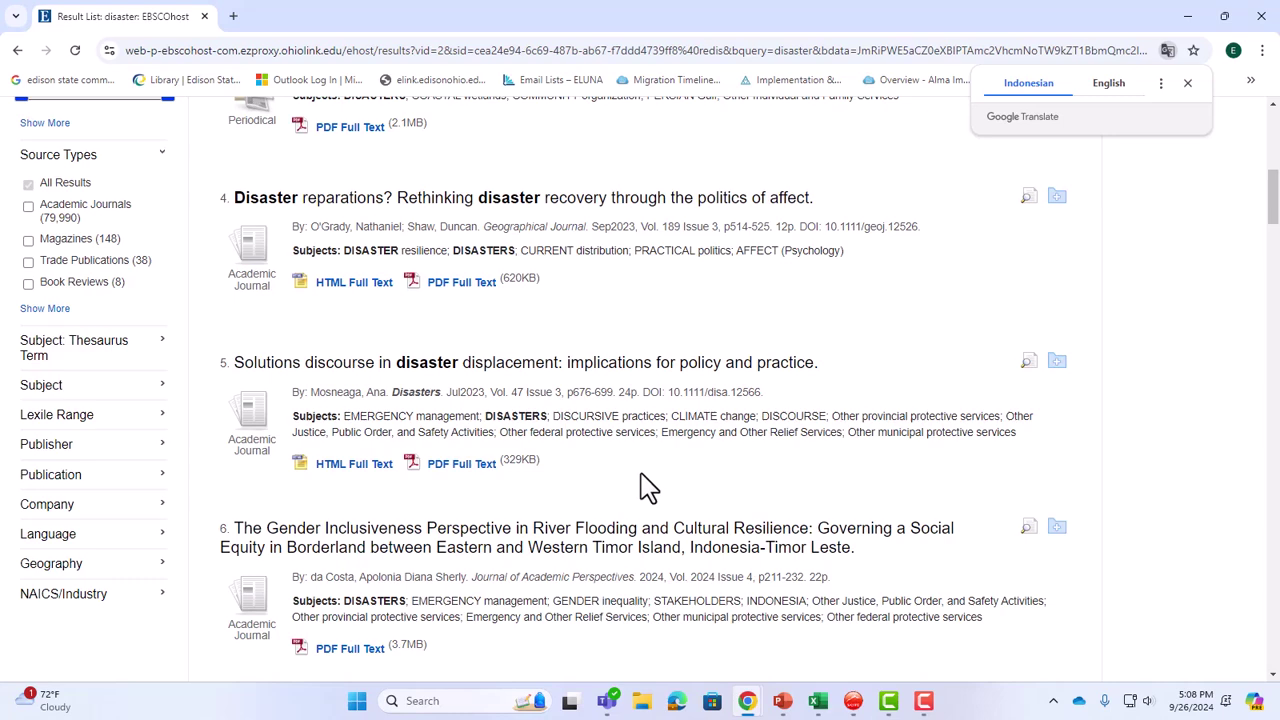
# Try adding a quoted "emergency management" phrase to the disaster search.
pyautogui.scroll(7, 645, 487)
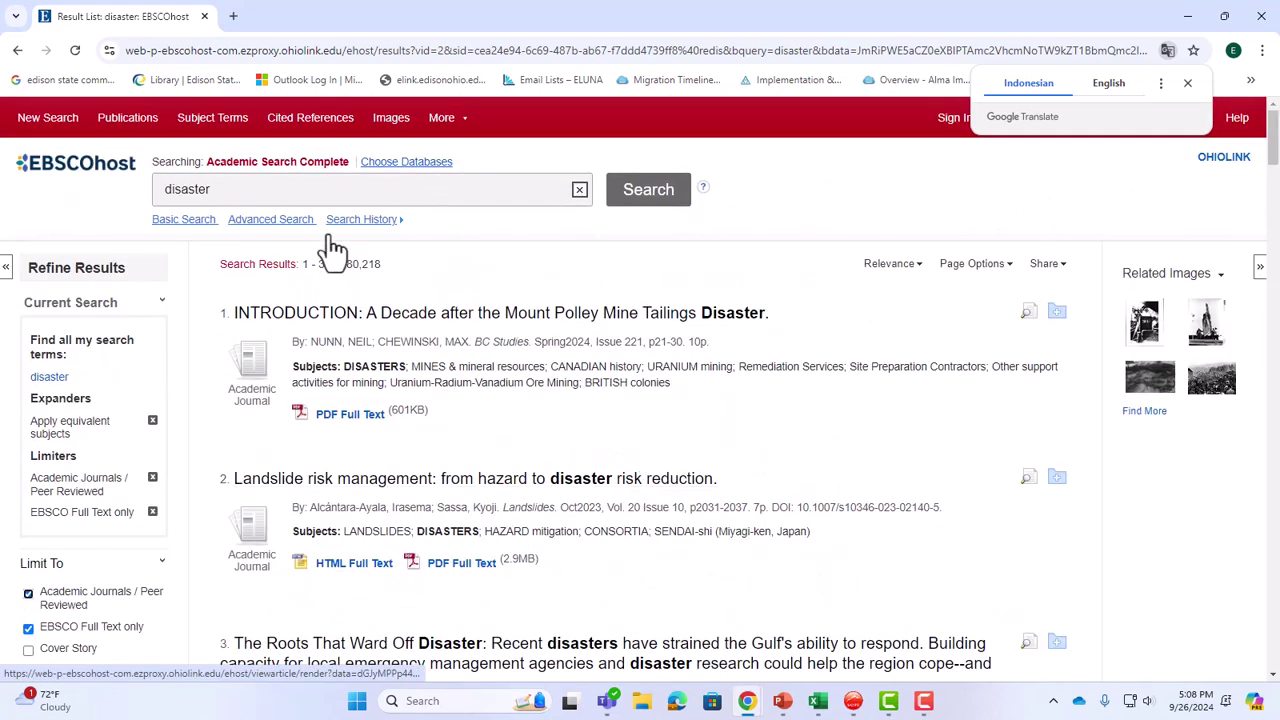
pyautogui.click(262, 195)
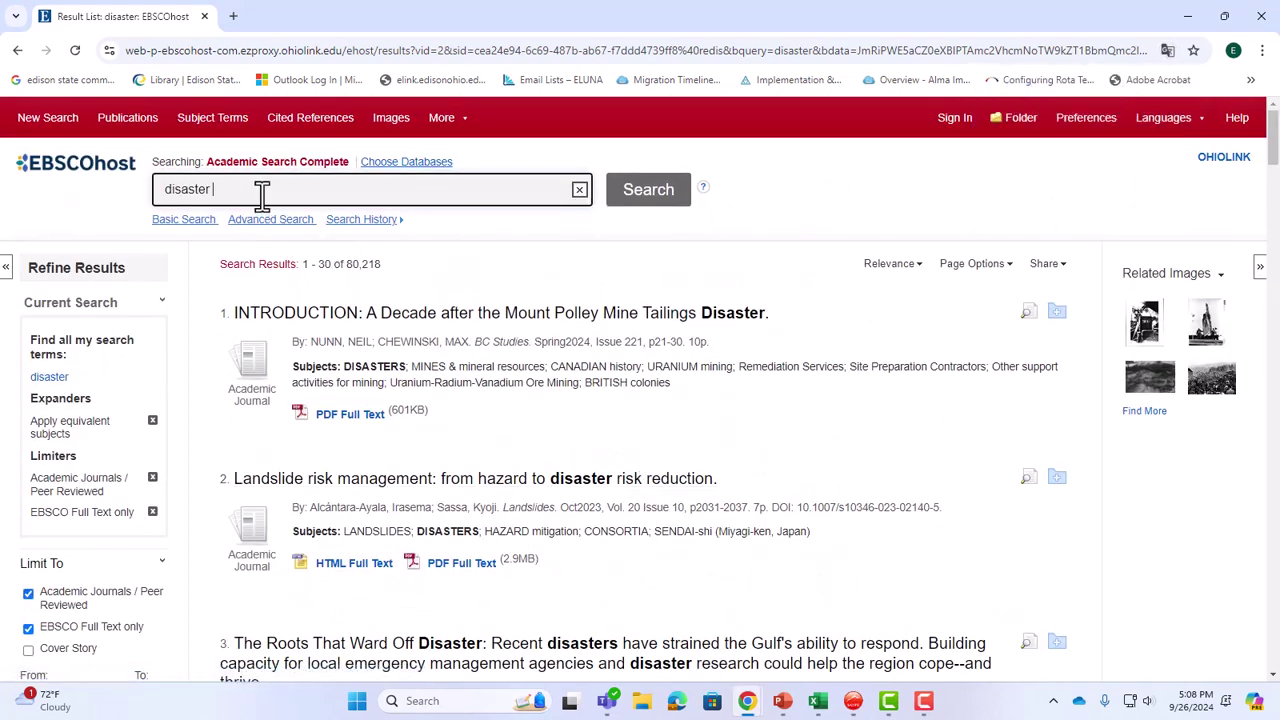
pyautogui.write('"emer')
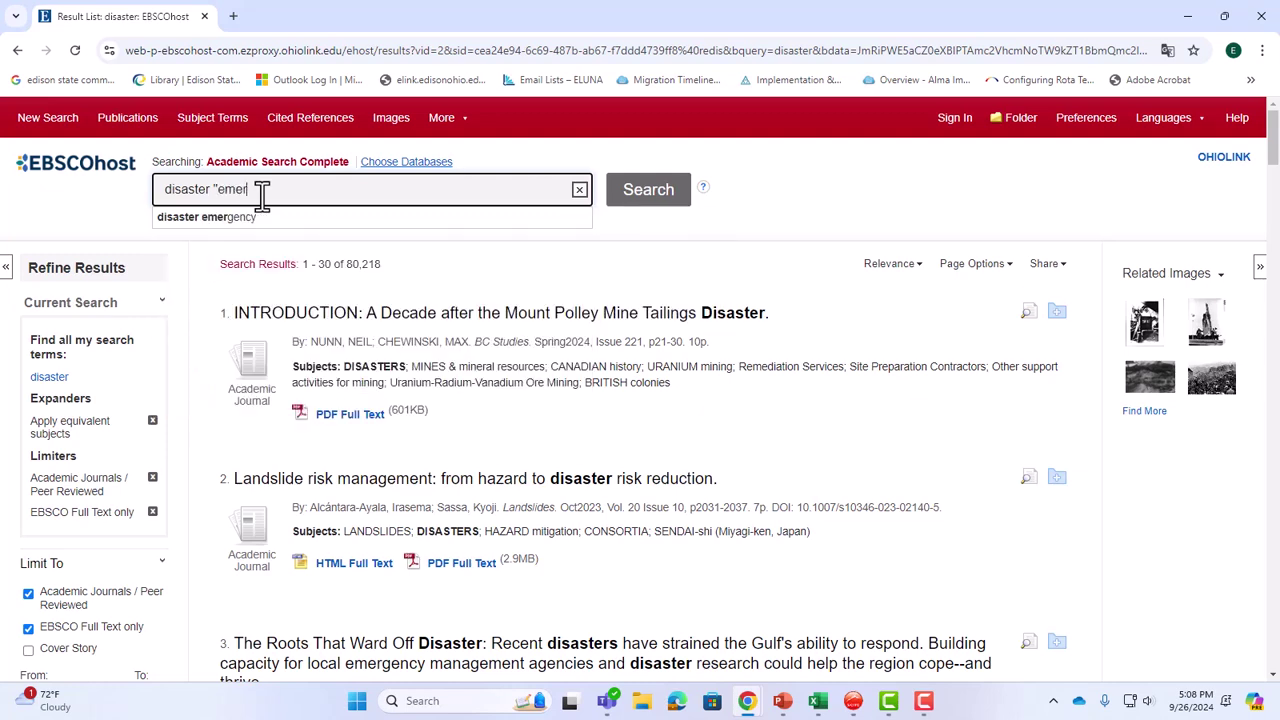
pyautogui.write('gency mang')
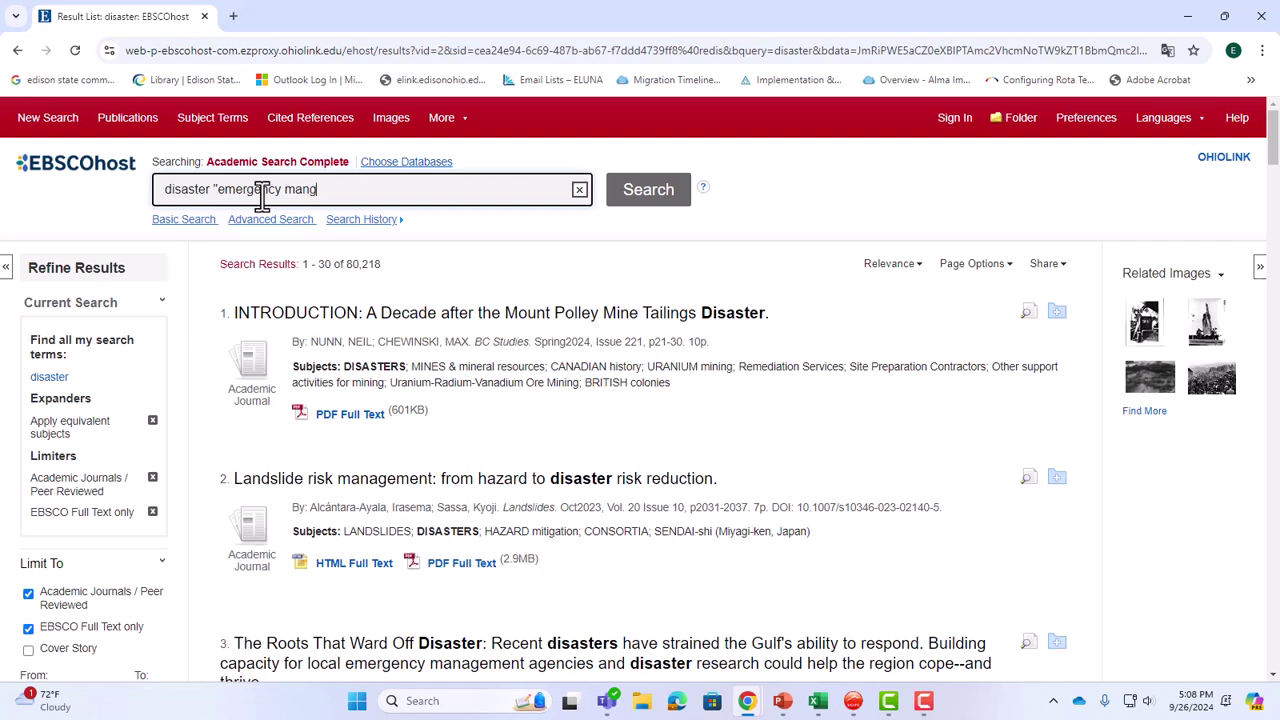
pyautogui.write('emen')
pyautogui.press('BackSpace')
pyautogui.press('BackSpace')
pyautogui.press('BackSpace')
pyautogui.press('BackSpace')
pyautogui.press('BackSpace')
pyautogui.press('BackSpace')
pyautogui.press('BackSpace')
pyautogui.press('BackSpace')
pyautogui.press('BackSpace')
# Search for disaster emergency management without quotation marks and look over the resulting articles.
pyautogui.scroll(-3, 655, 300)
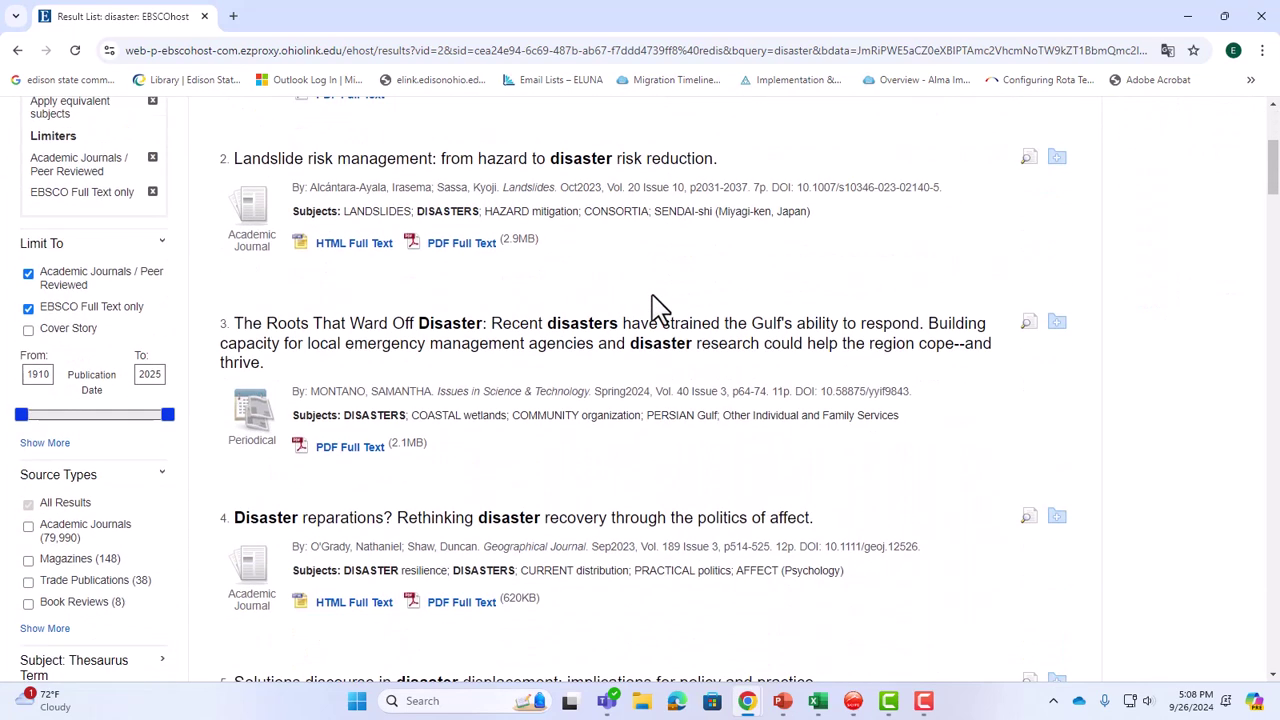
pyautogui.scroll(-2, 655, 305)
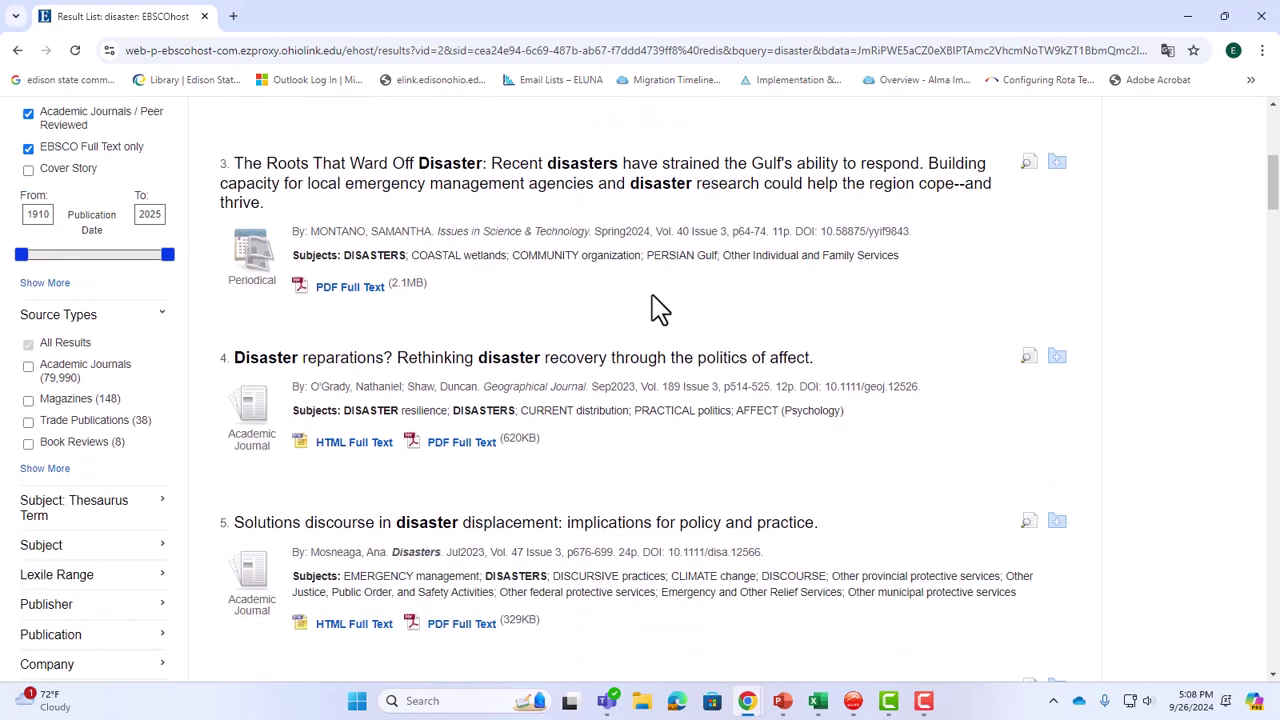
pyautogui.scroll(5, 655, 310)
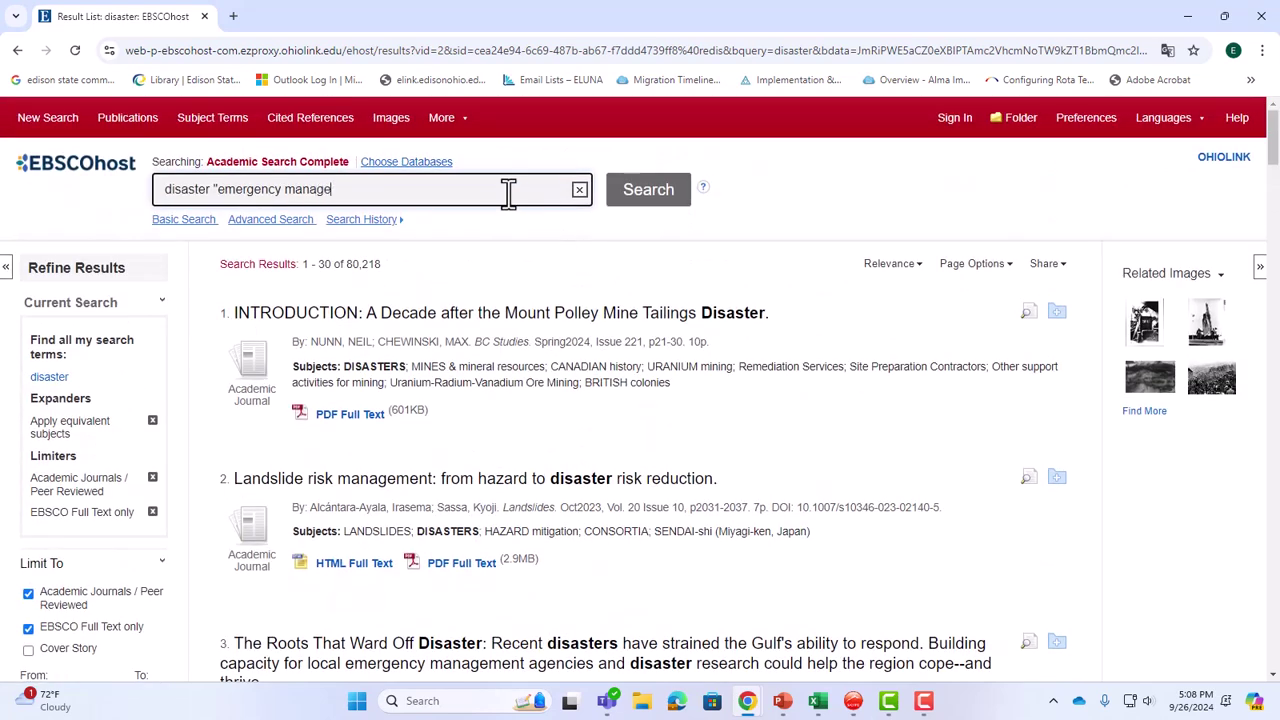
pyautogui.write('ment')
pyautogui.press('Delete')
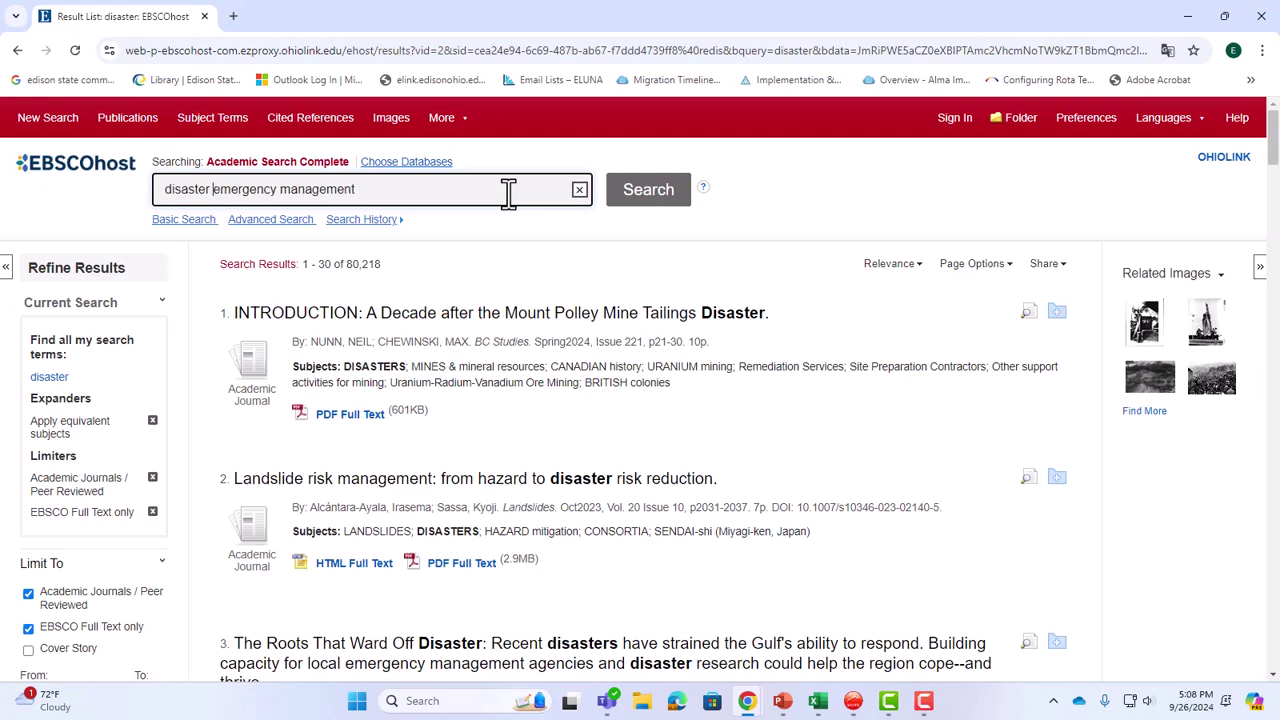
pyautogui.press('Return')
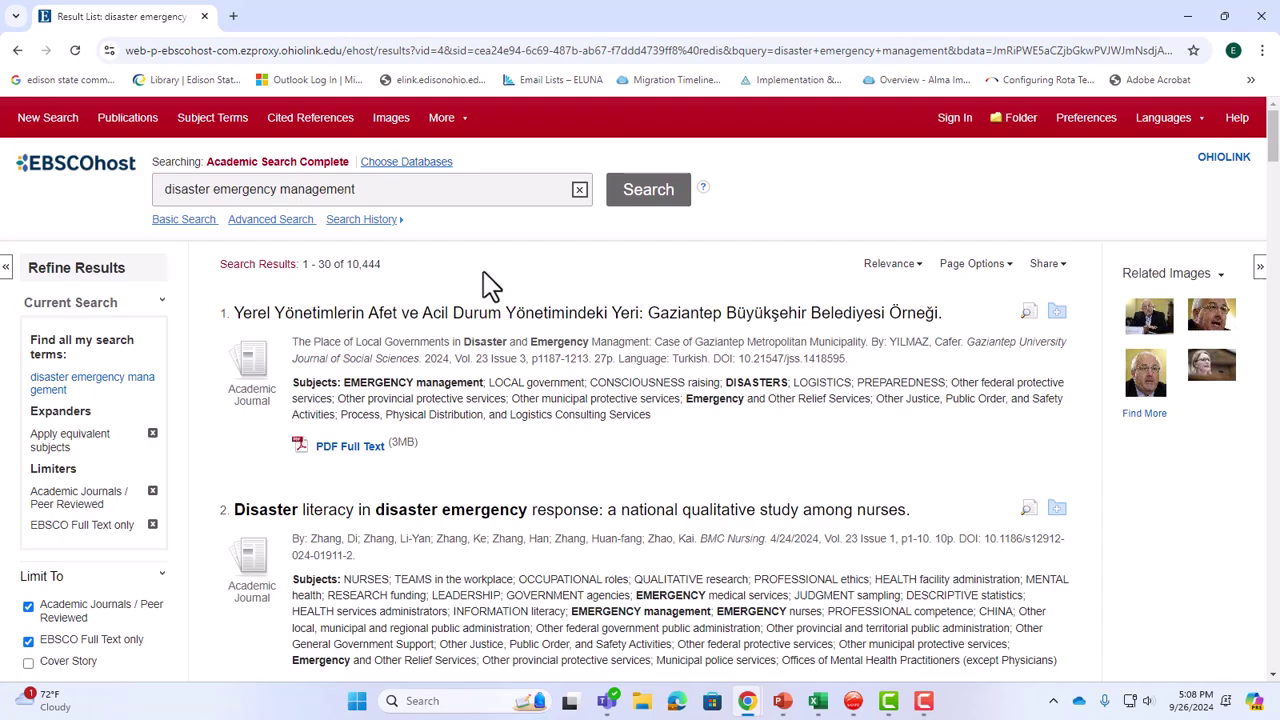
pyautogui.scroll(-7, 490, 285)
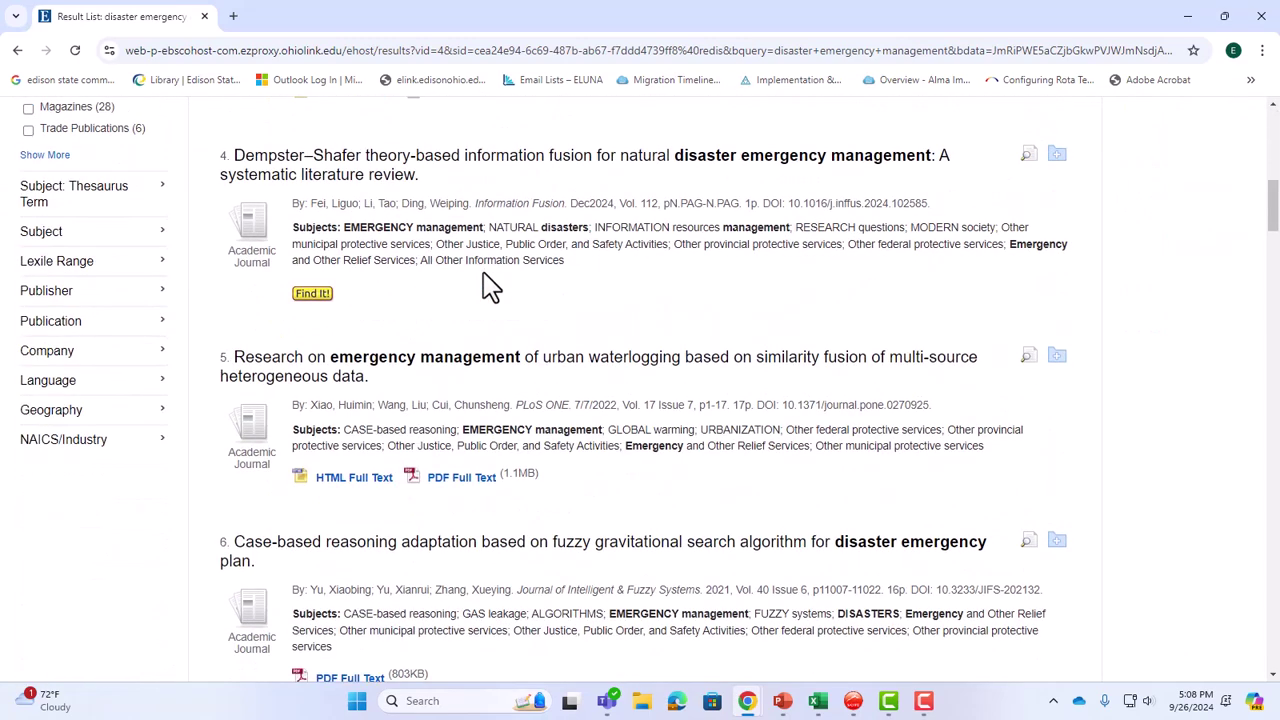
pyautogui.scroll(8, 490, 285)
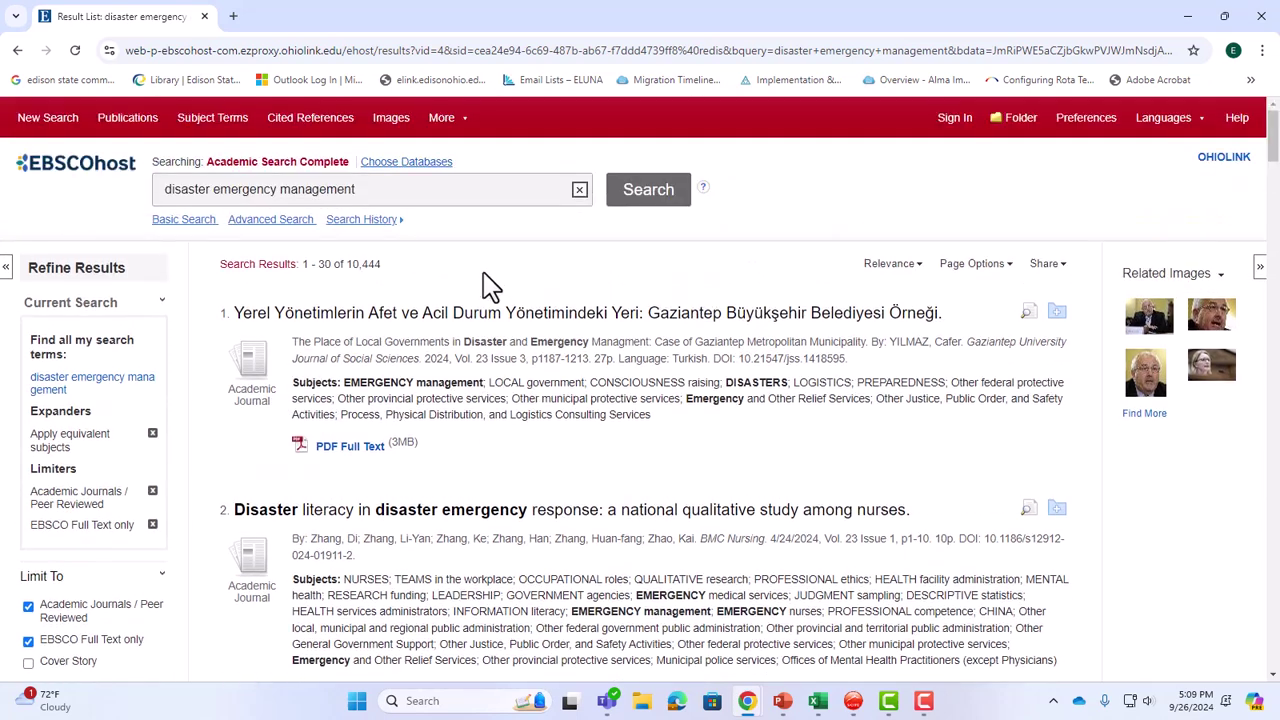
# Enclose emergency management in quotation marks after disaster and rerun the search for the exact phrase.
pyautogui.click(379, 189)
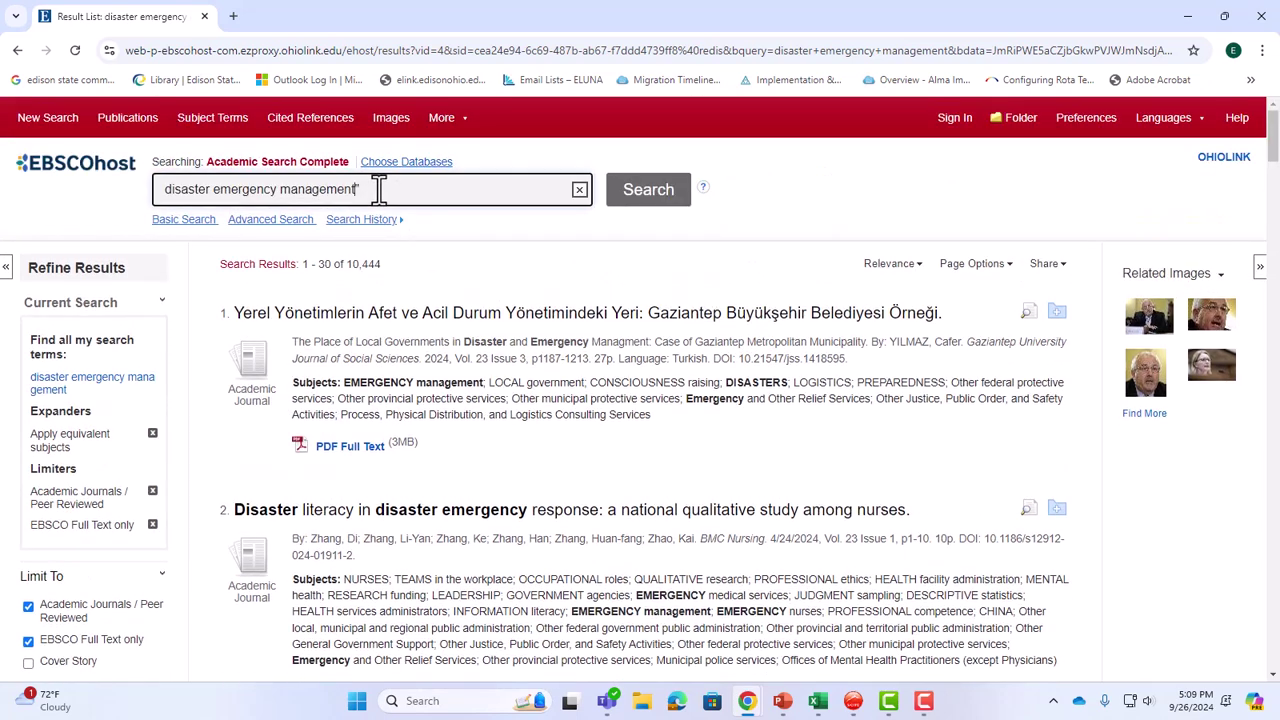
pyautogui.write('"')
pyautogui.hotkey('ctrl', 'Left')
pyautogui.hotkey('ctrl', 'Left')
pyautogui.write('"')
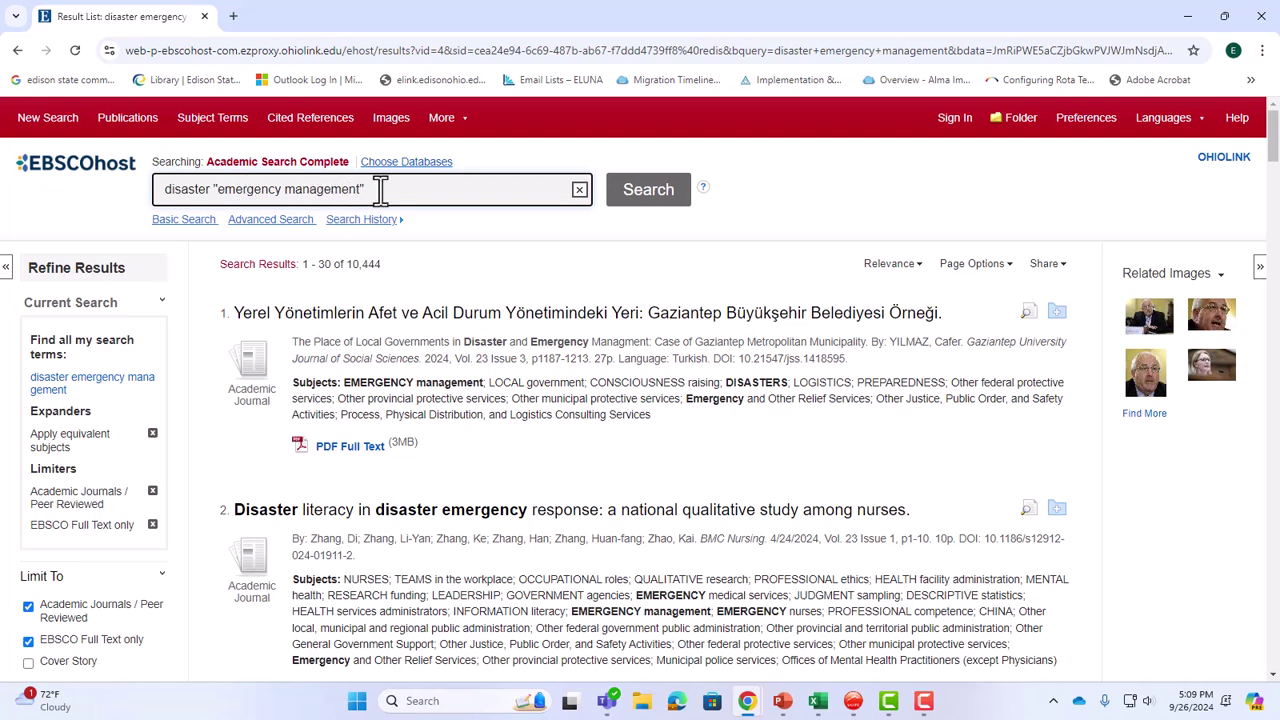
pyautogui.click(624, 198)
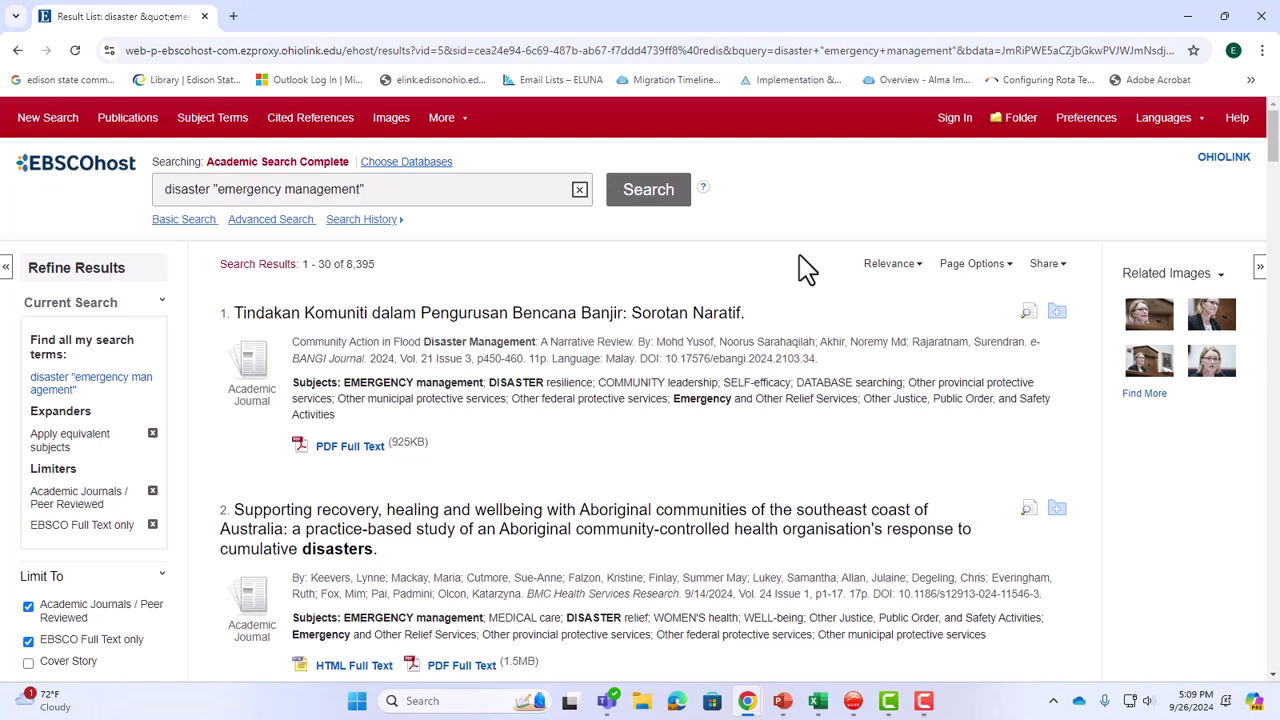
# Limit the publication date range of the results to 2018 through 2024 and check the updated list.
pyautogui.scroll(-2, 808, 268)
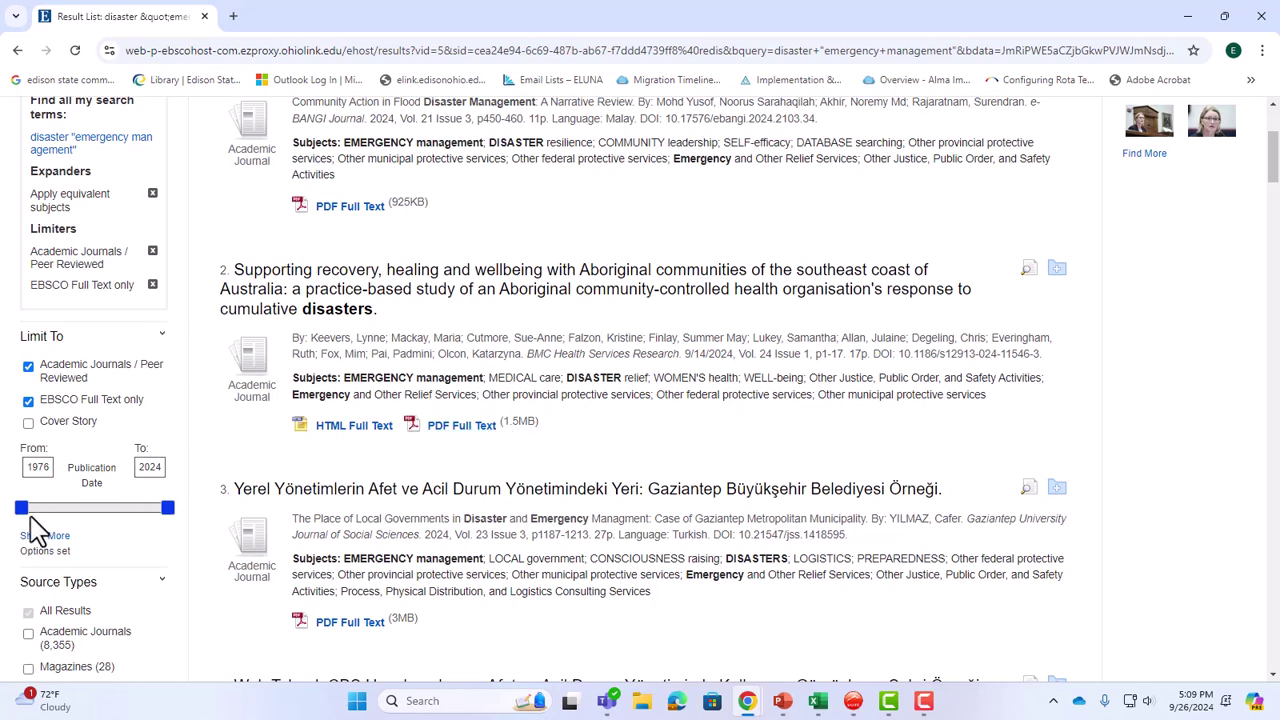
pyautogui.moveTo(22, 510); pyautogui.dragTo(155, 503)
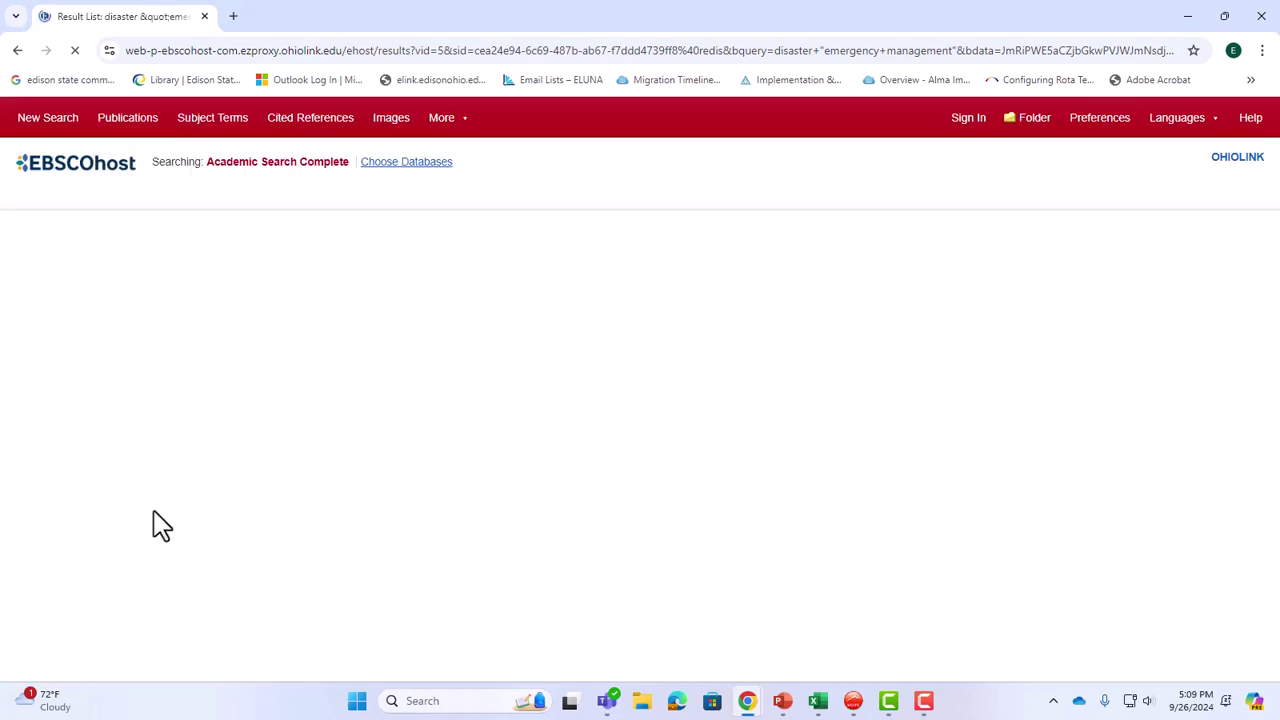
pyautogui.scroll(-4, 349, 438)
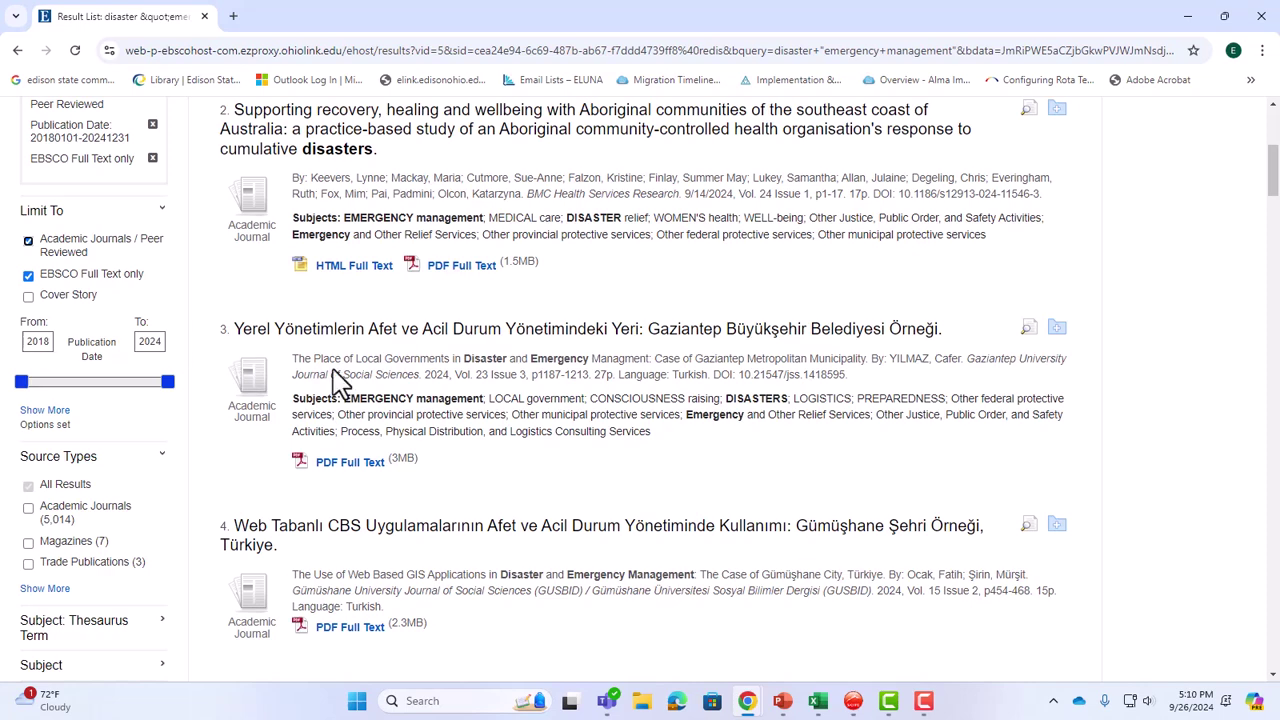
pyautogui.scroll(4, 586, 418)
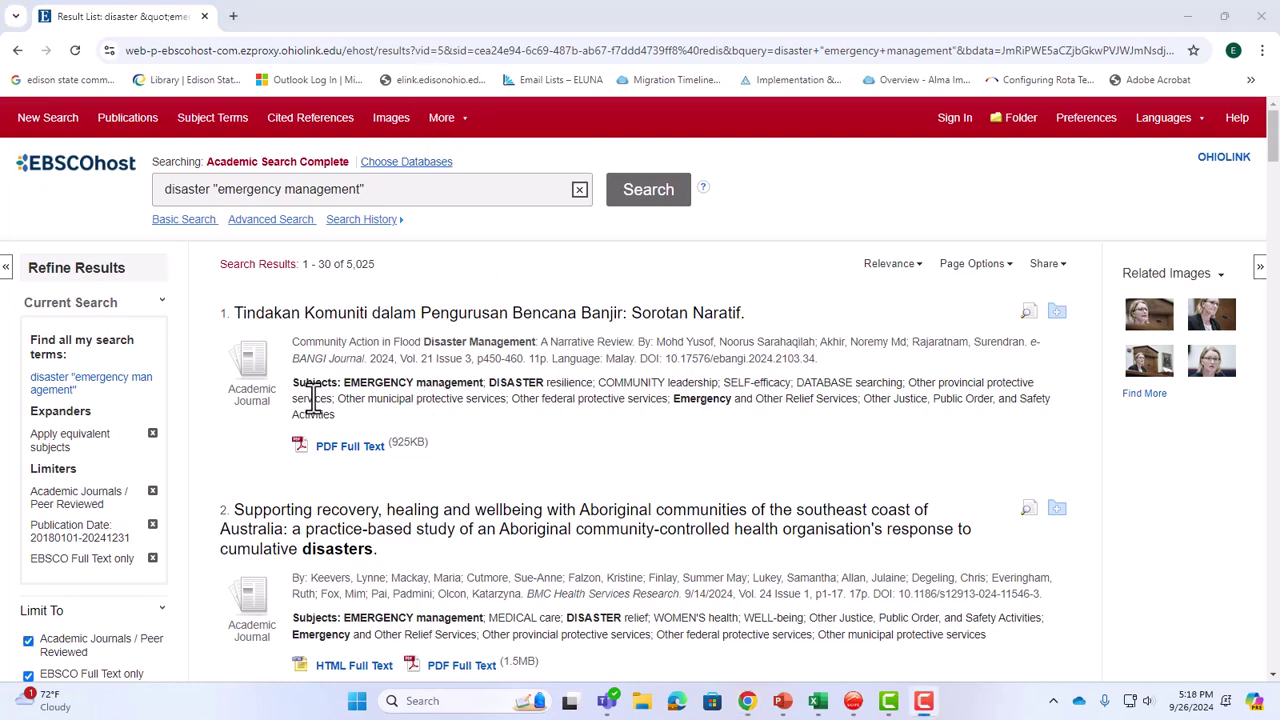
# Examine the titles, subjects and full-text formats of the first several articles in the date-limited results.
pyautogui.scroll(-2, 645, 455)
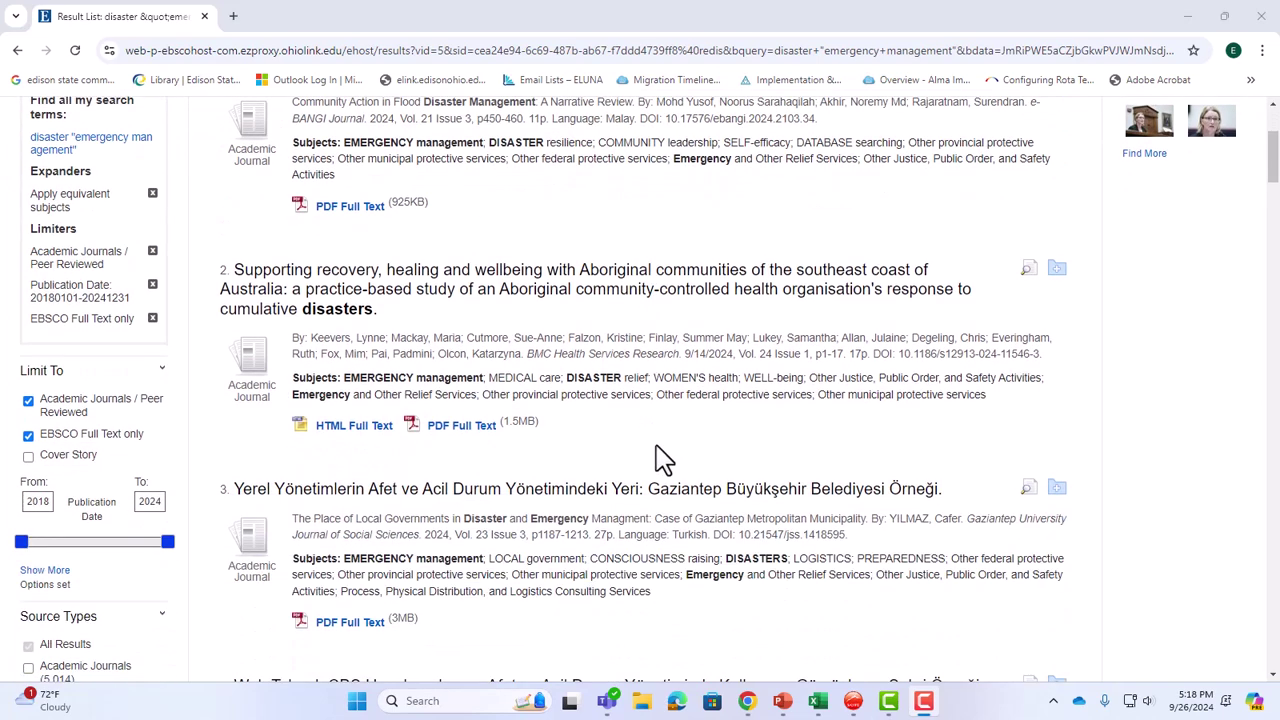
pyautogui.scroll(-3, 751, 443)
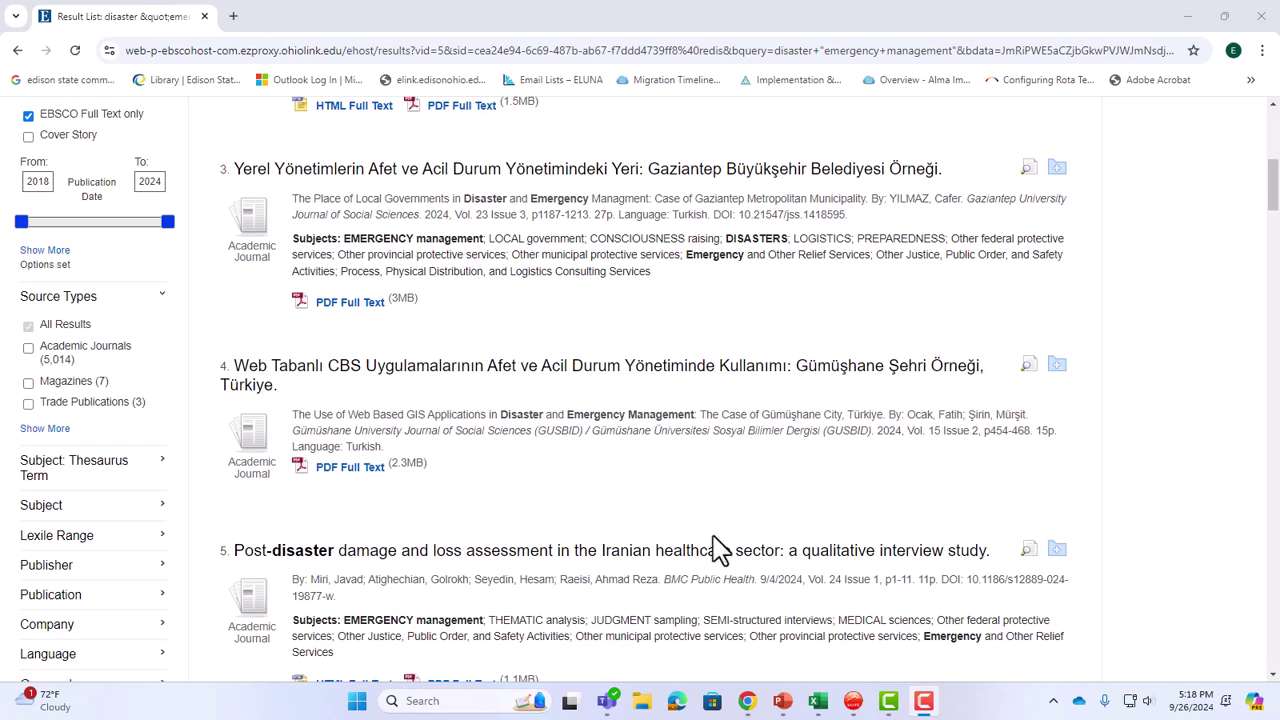
pyautogui.scroll(-2, 675, 520)
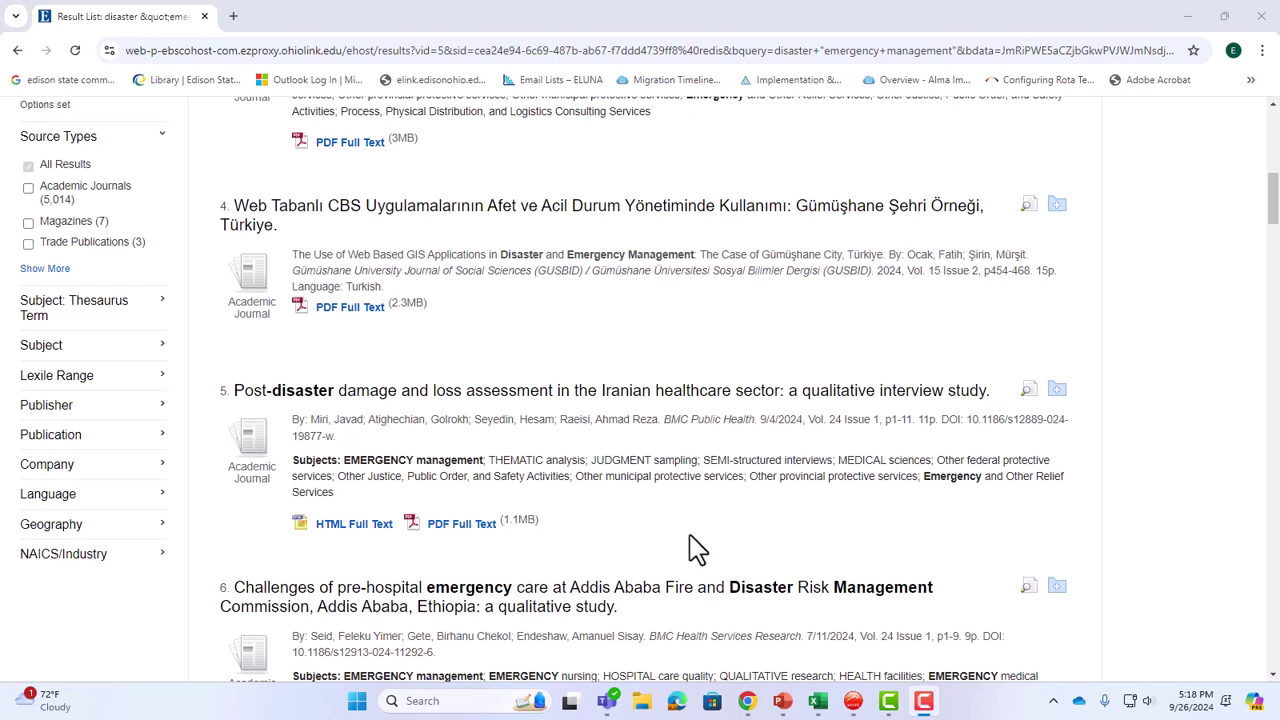
pyautogui.scroll(5, 480, 374)
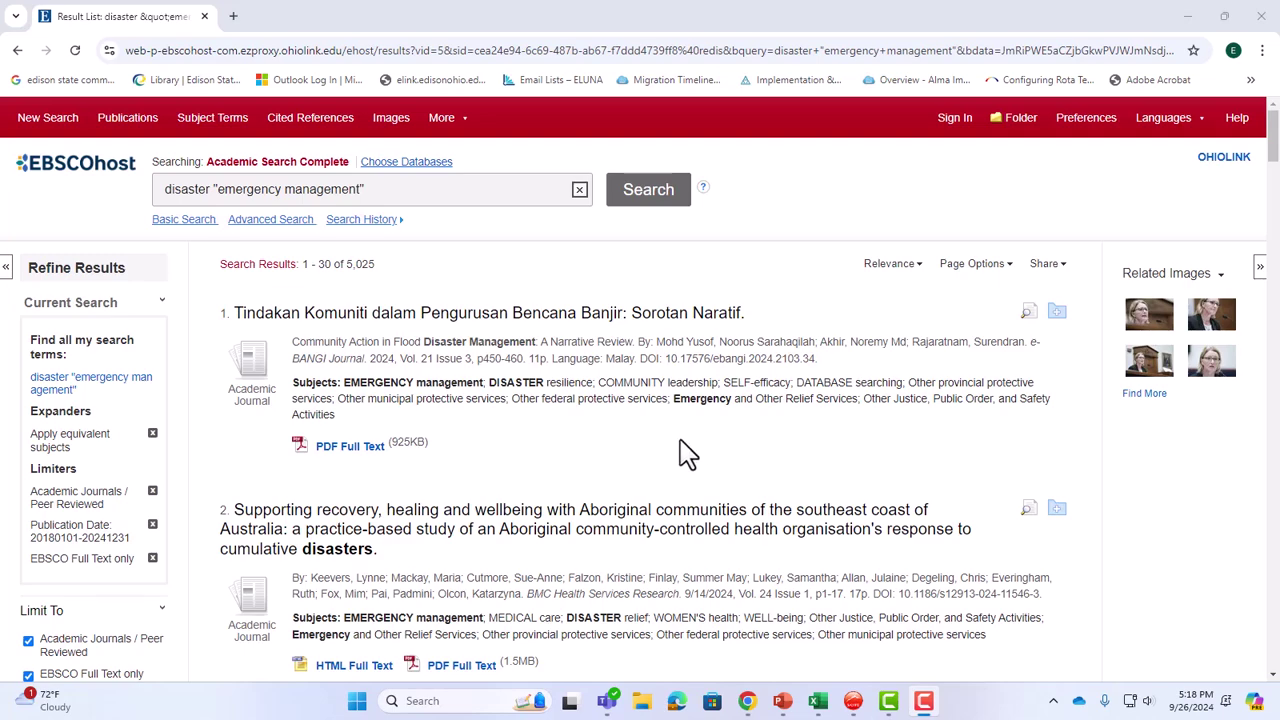
pyautogui.scroll(-3, 688, 453)
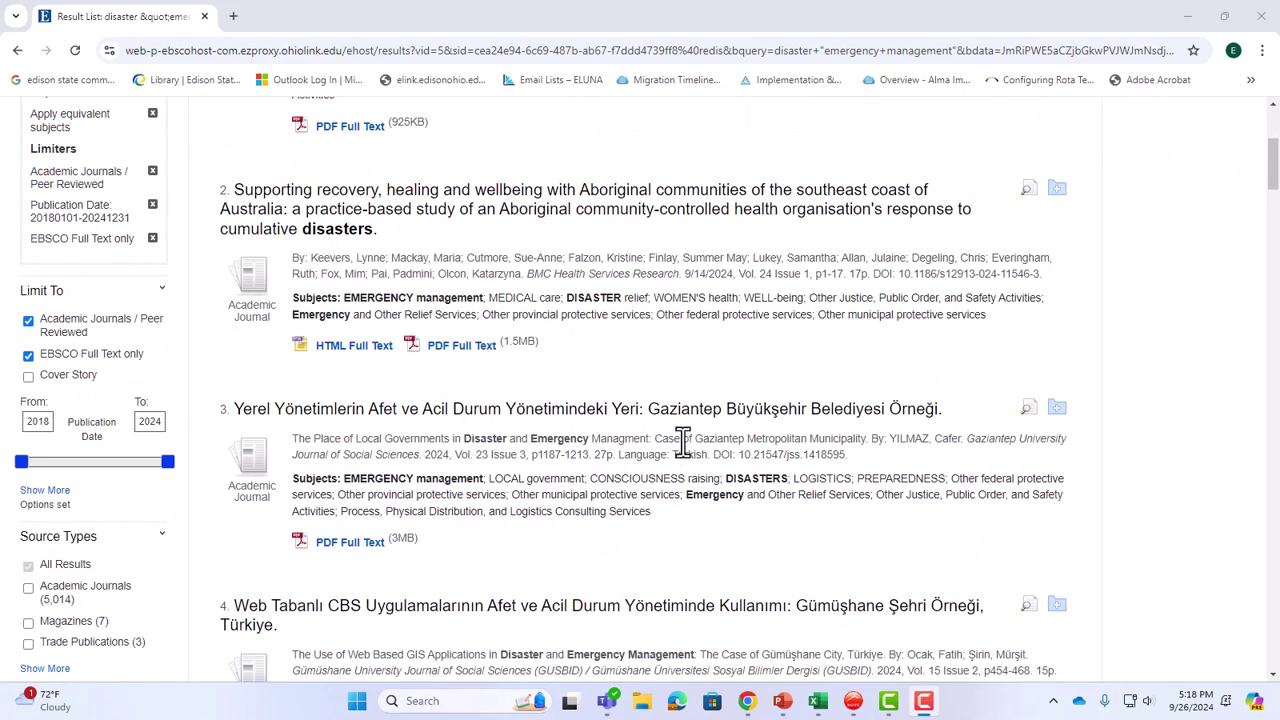
pyautogui.scroll(3, 683, 440)
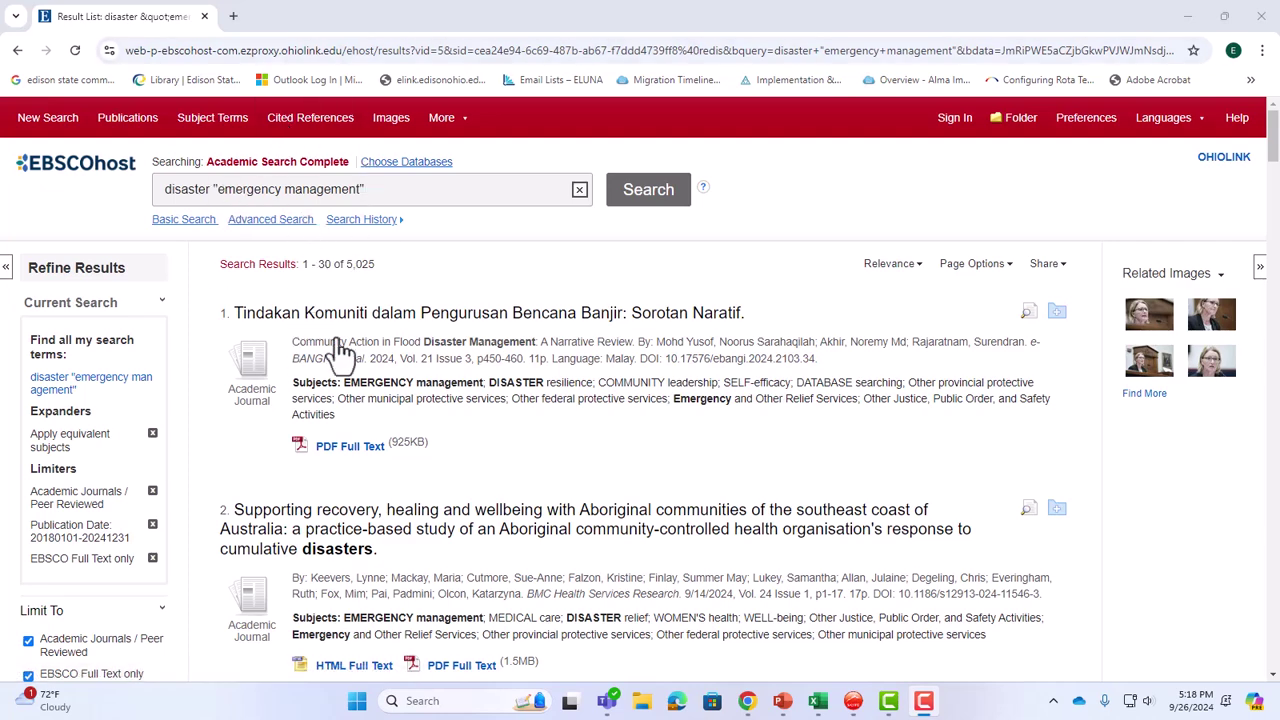
pyautogui.scroll(-2, 240, 465)
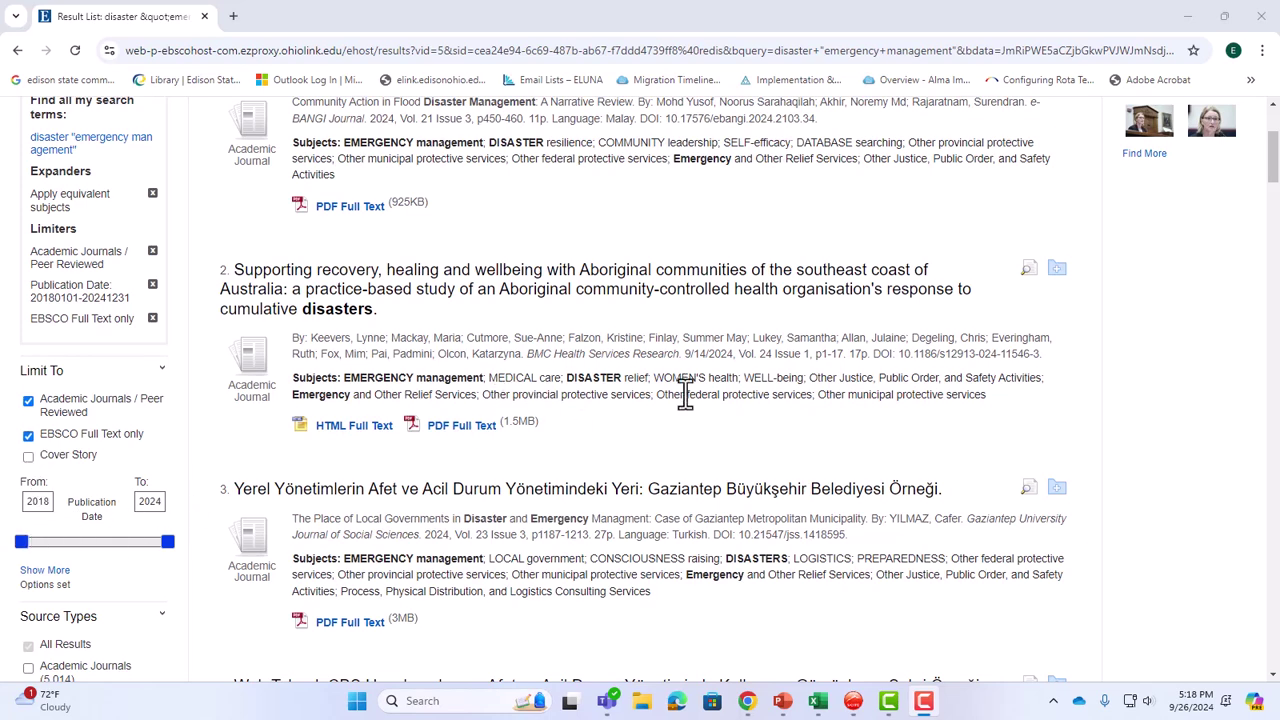
pyautogui.scroll(-3, 685, 393)
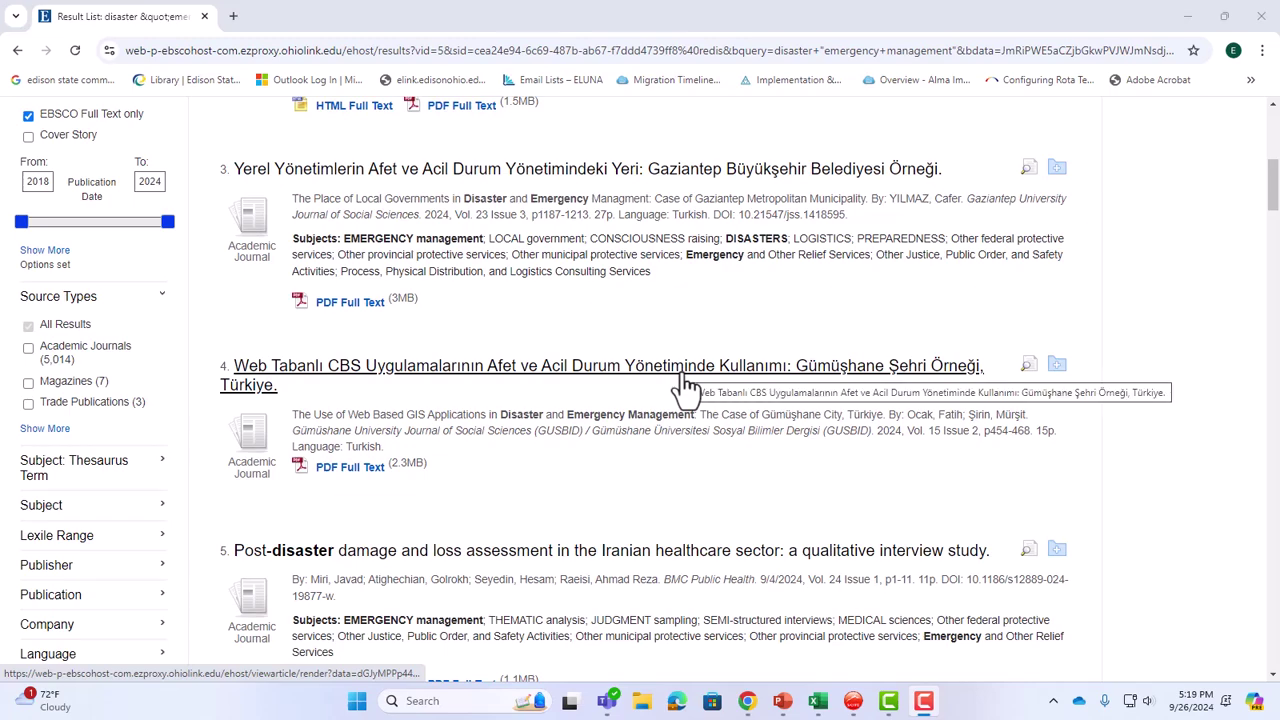
# Check the detailed record and abstracts of the fourth result, on web-based GIS in Gümüşhane, and return to the result list.
pyautogui.click(686, 383)
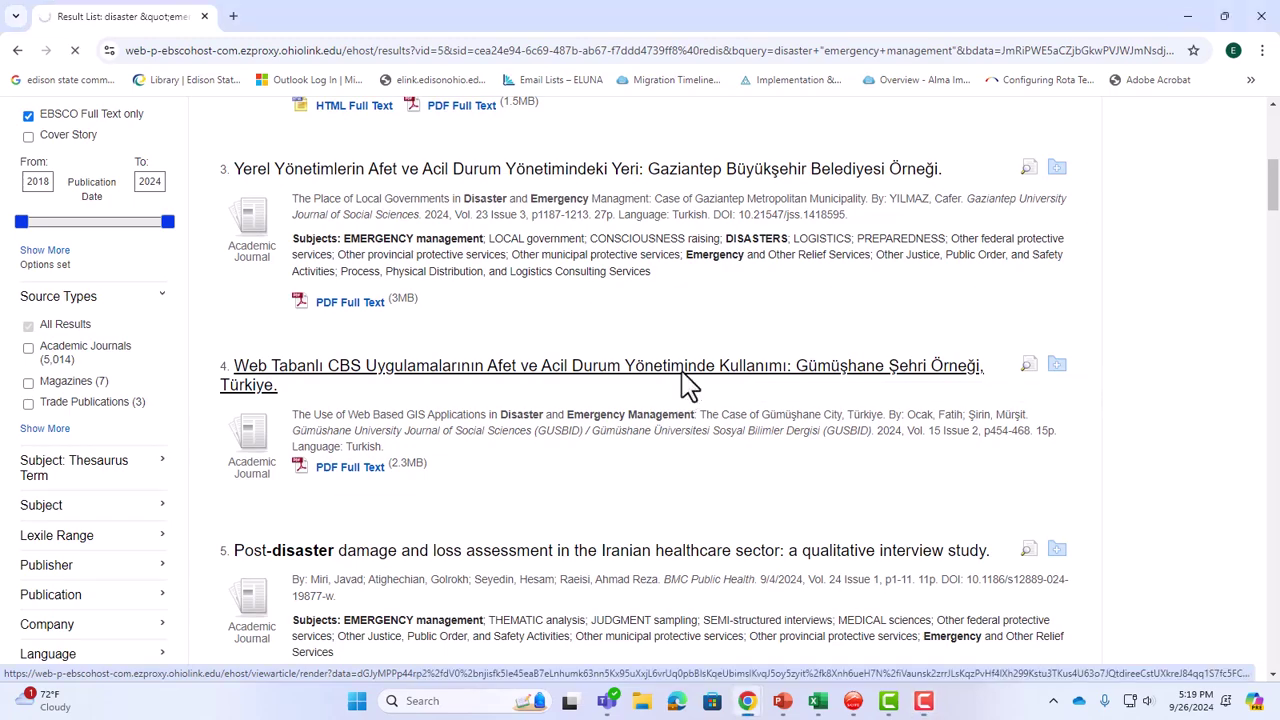
pyautogui.scroll(-5, 686, 386)
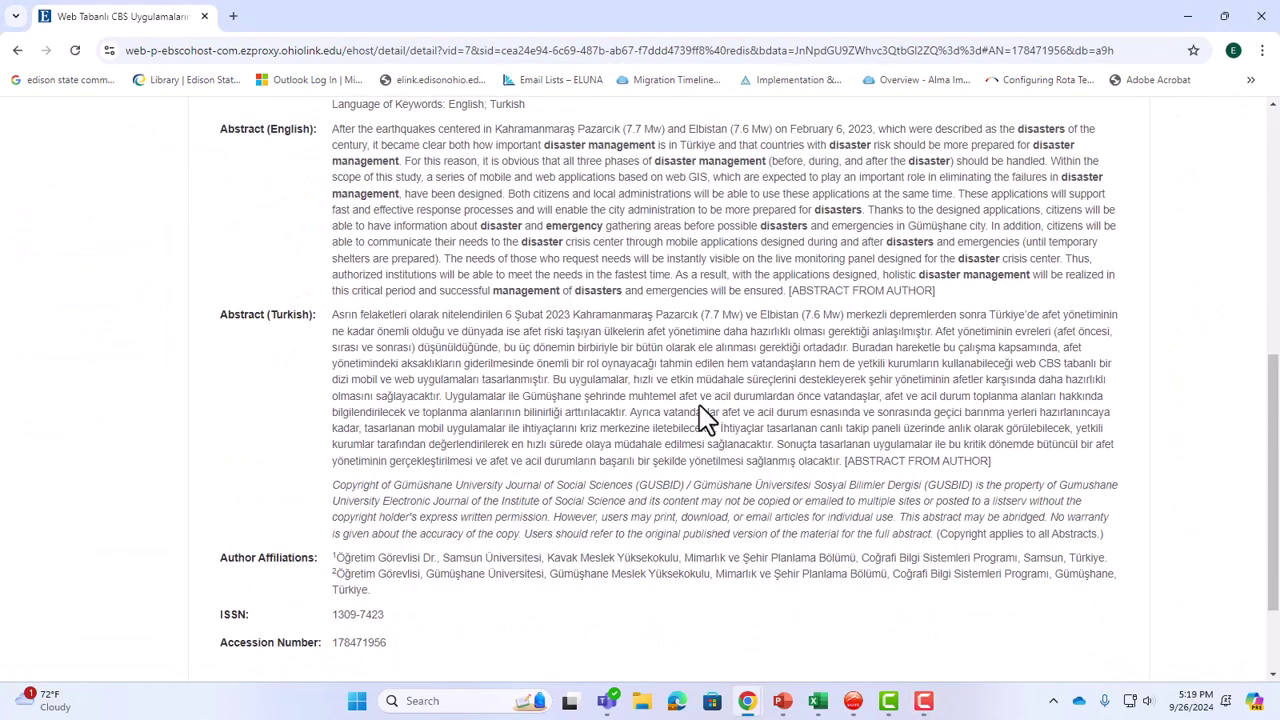
pyautogui.scroll(5, 120, 195)
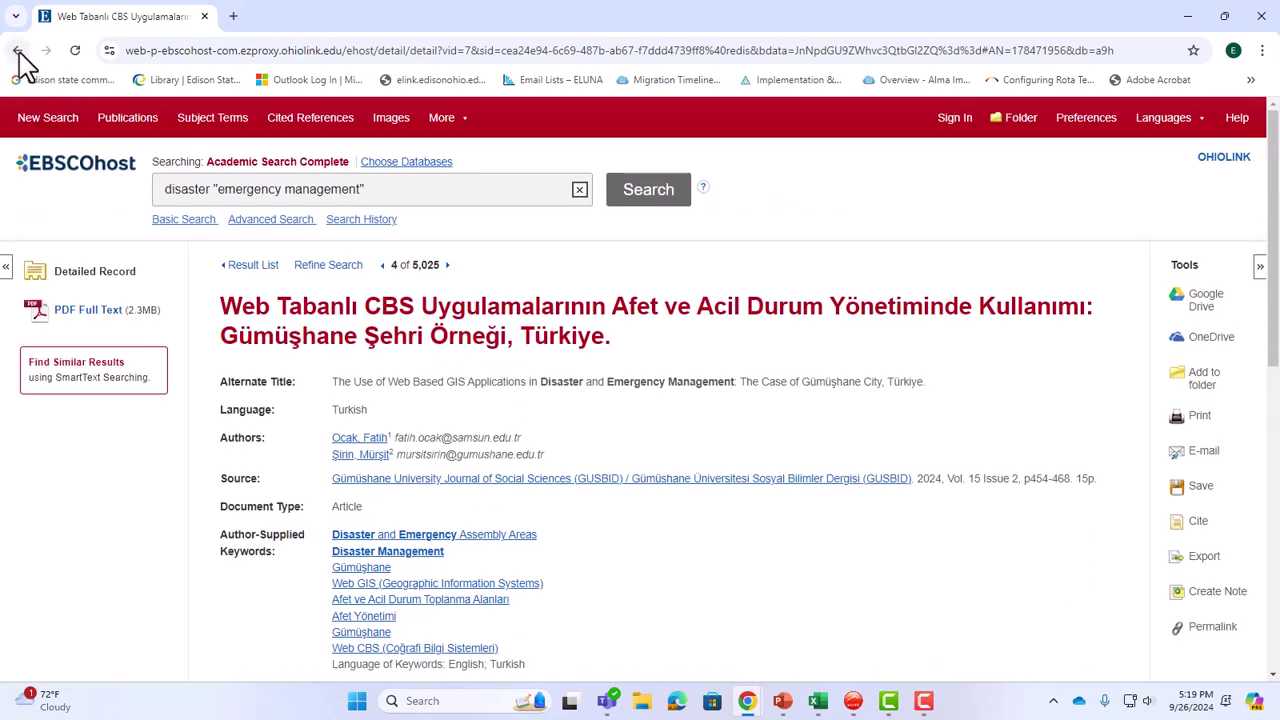
pyautogui.click(18, 52)
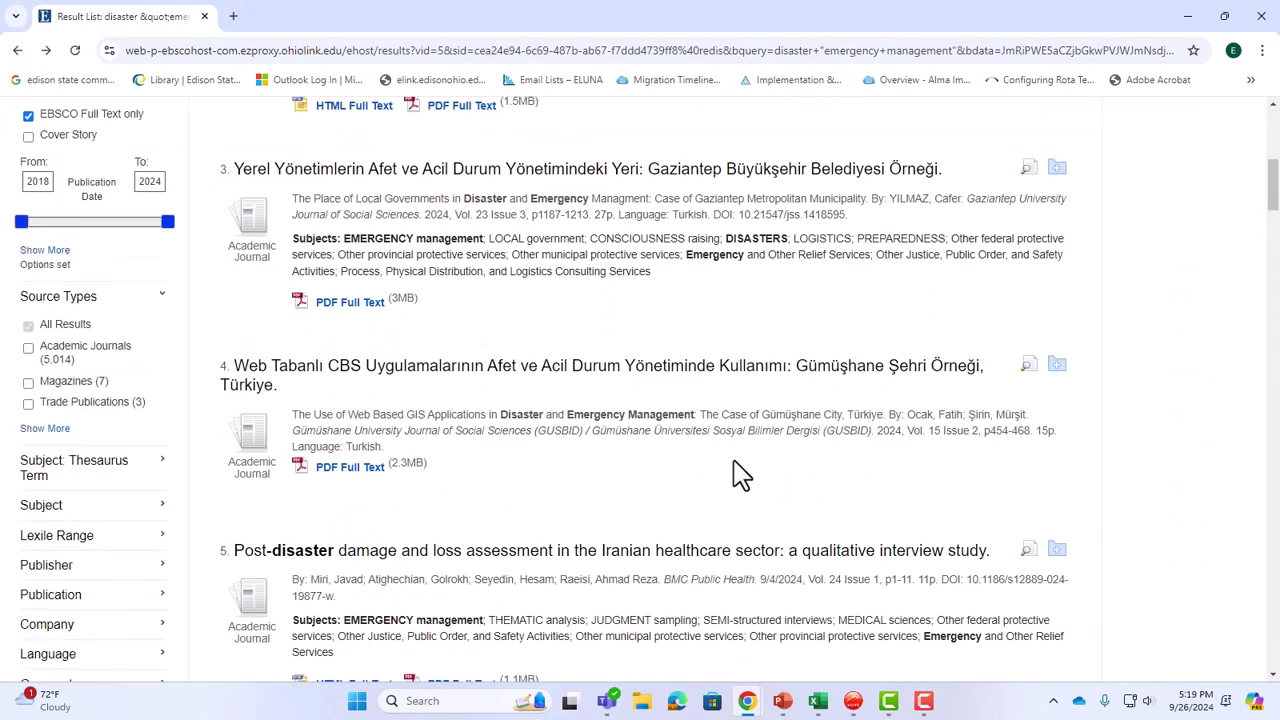
# Open the record for "Post-disaster damage and loss assessment in the Iranian healthcare sector" and review its abstract and HTML full text.
pyautogui.scroll(-2, 740, 475)
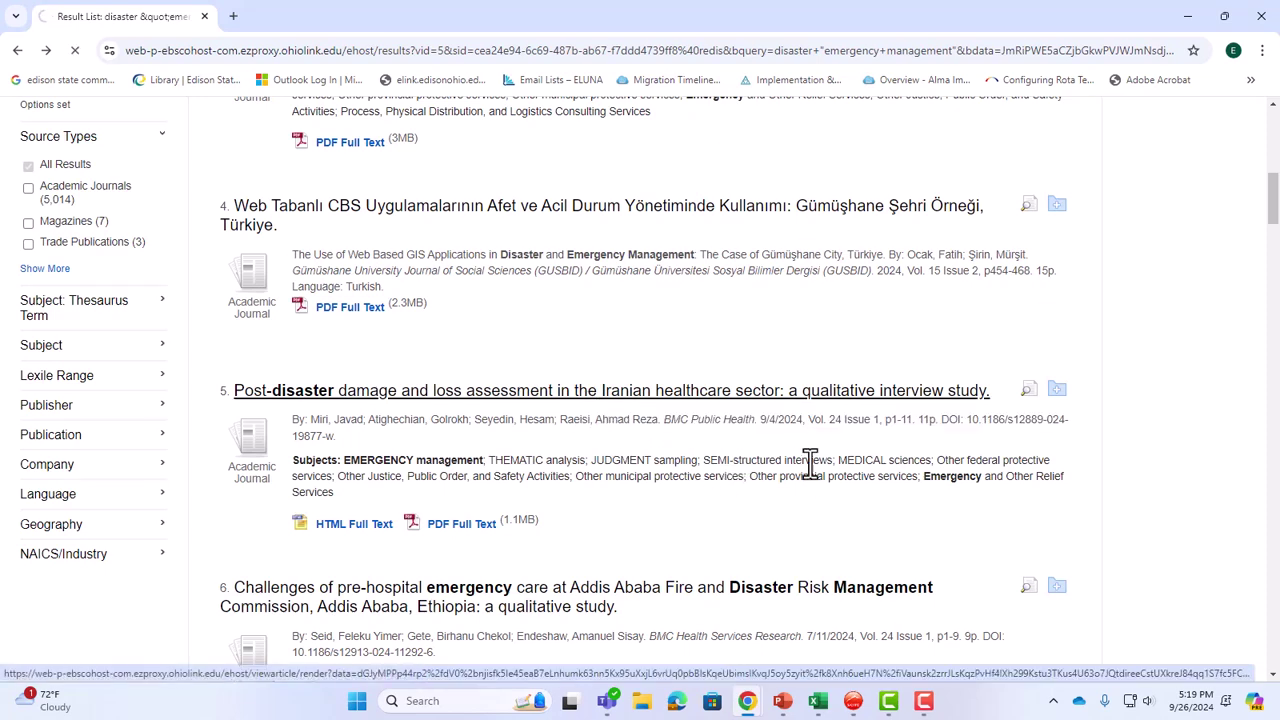
pyautogui.scroll(-5, 839, 466)
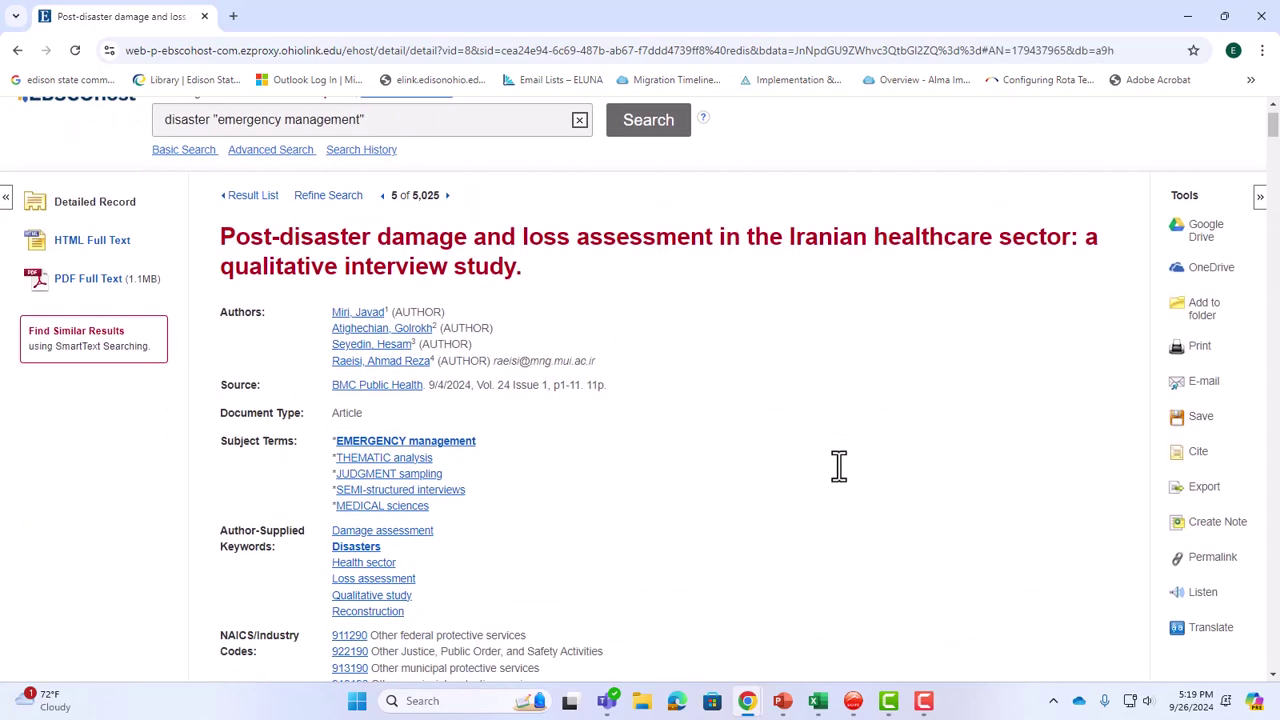
pyautogui.scroll(-3, 839, 466)
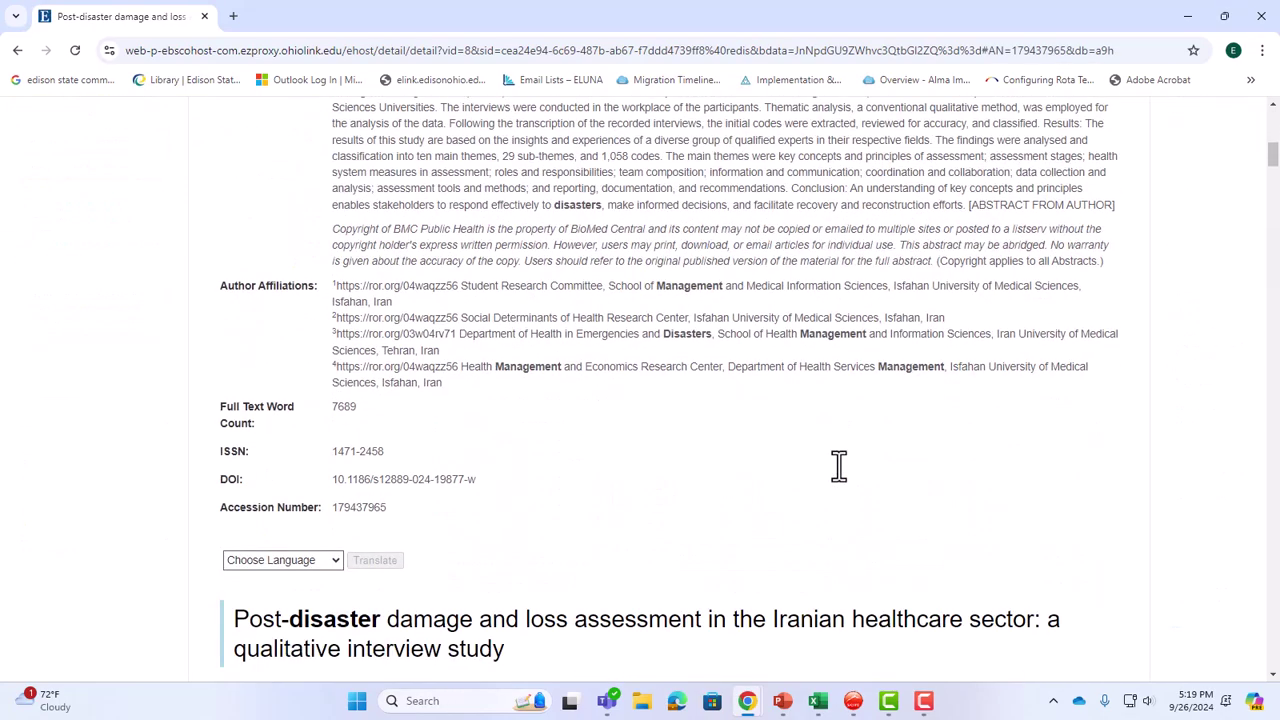
pyautogui.scroll(8, 839, 466)
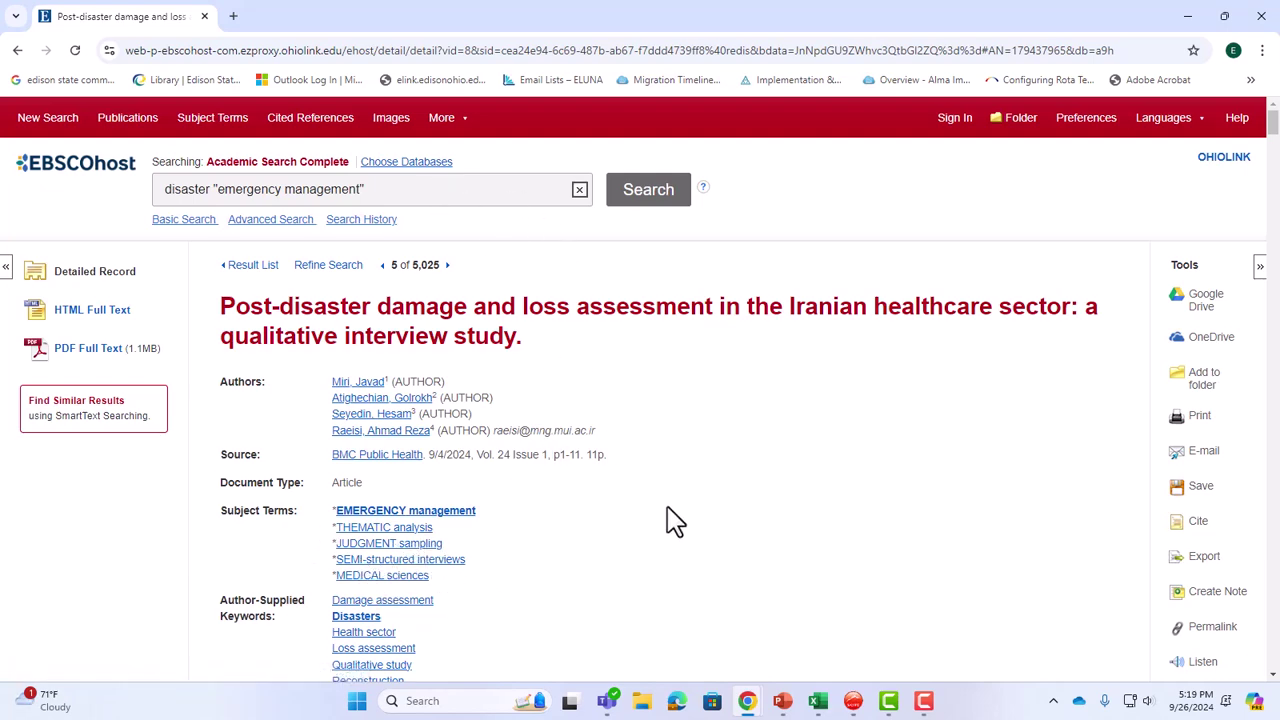
pyautogui.scroll(-6, 675, 520)
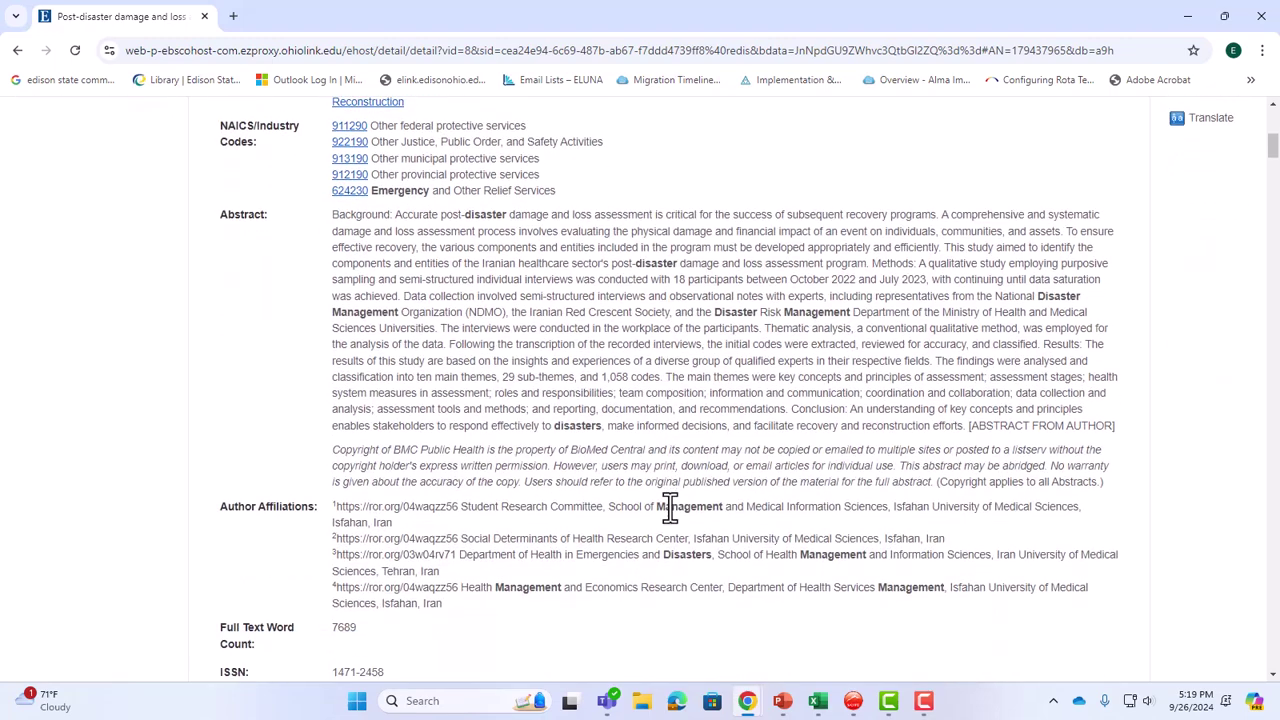
pyautogui.scroll(-9, 670, 507)
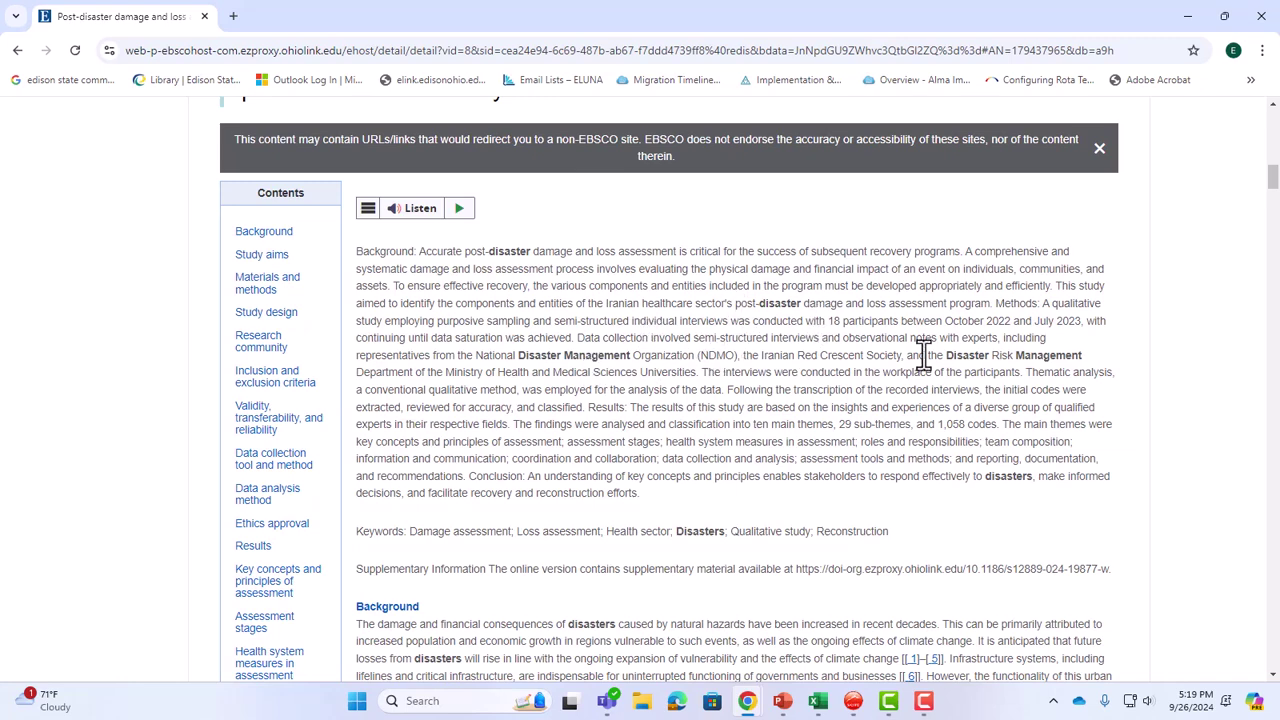
pyautogui.scroll(2, 803, 625)
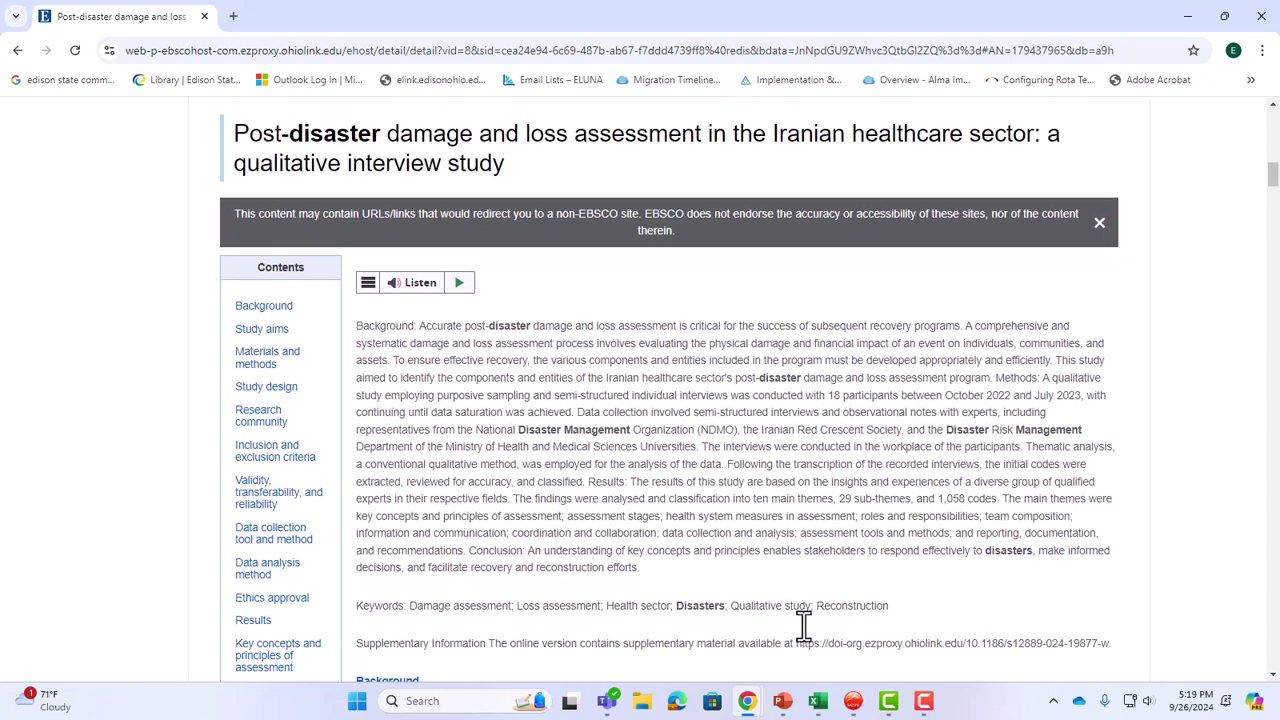
pyautogui.scroll(7, 803, 625)
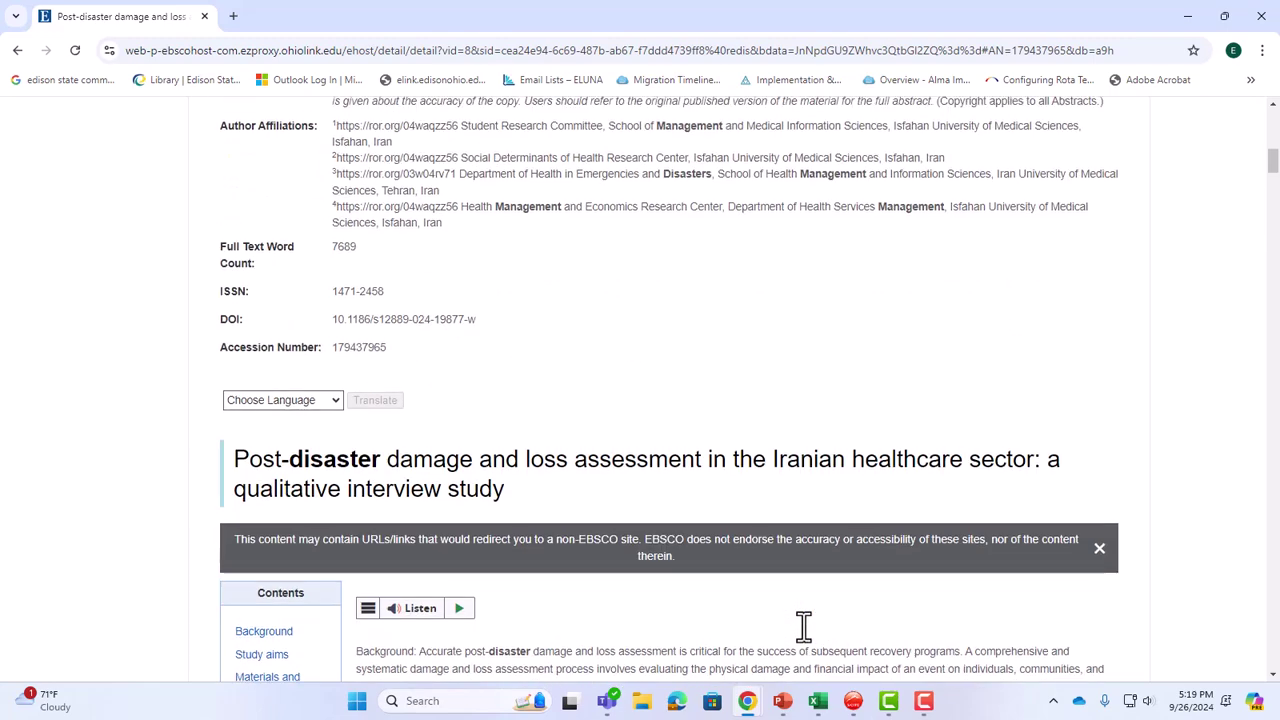
pyautogui.scroll(5, 808, 640)
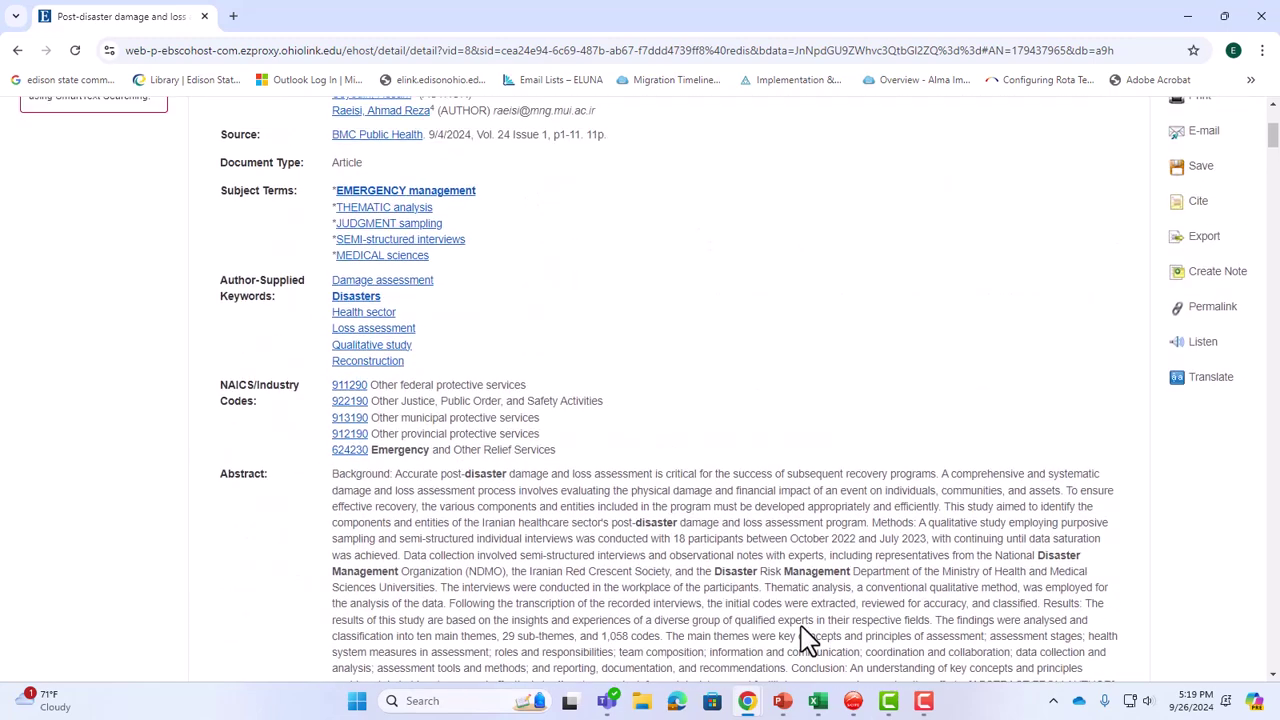
# Review the article's record, show its citation formats, and highlight the MLA 9th Edition citation text.
pyautogui.scroll(1, 805, 632)
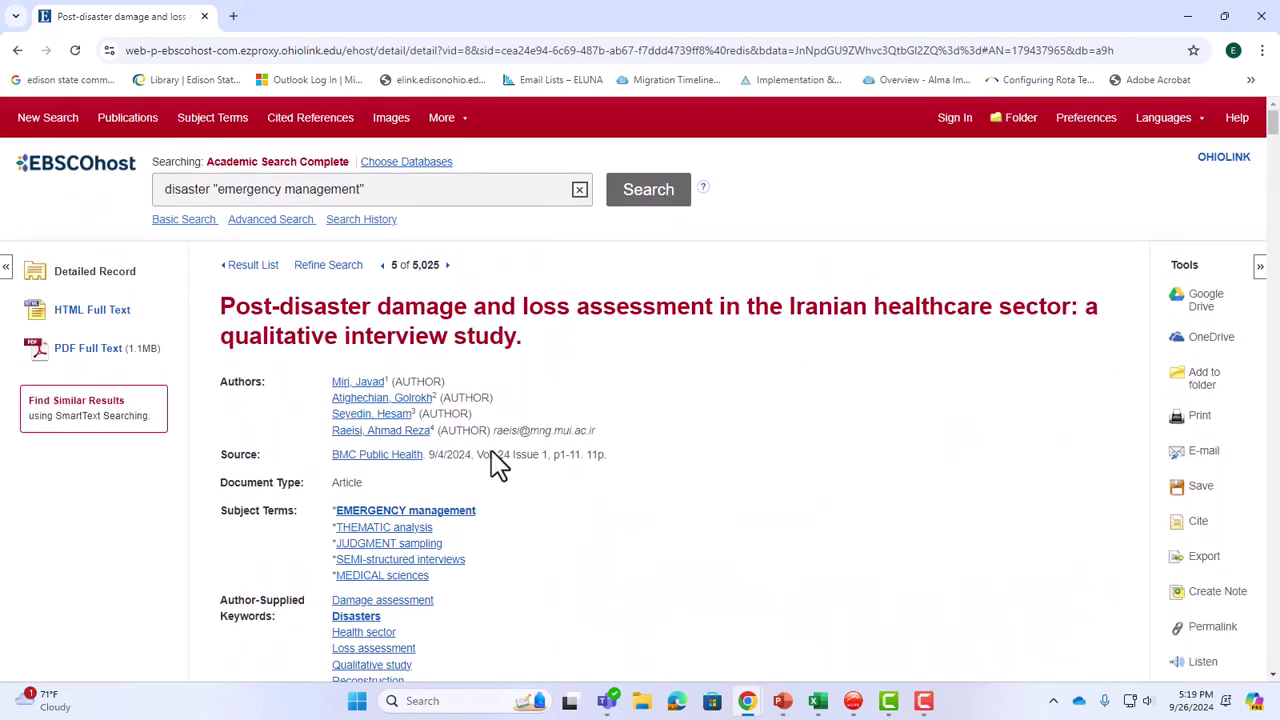
pyautogui.scroll(-10, 609, 571)
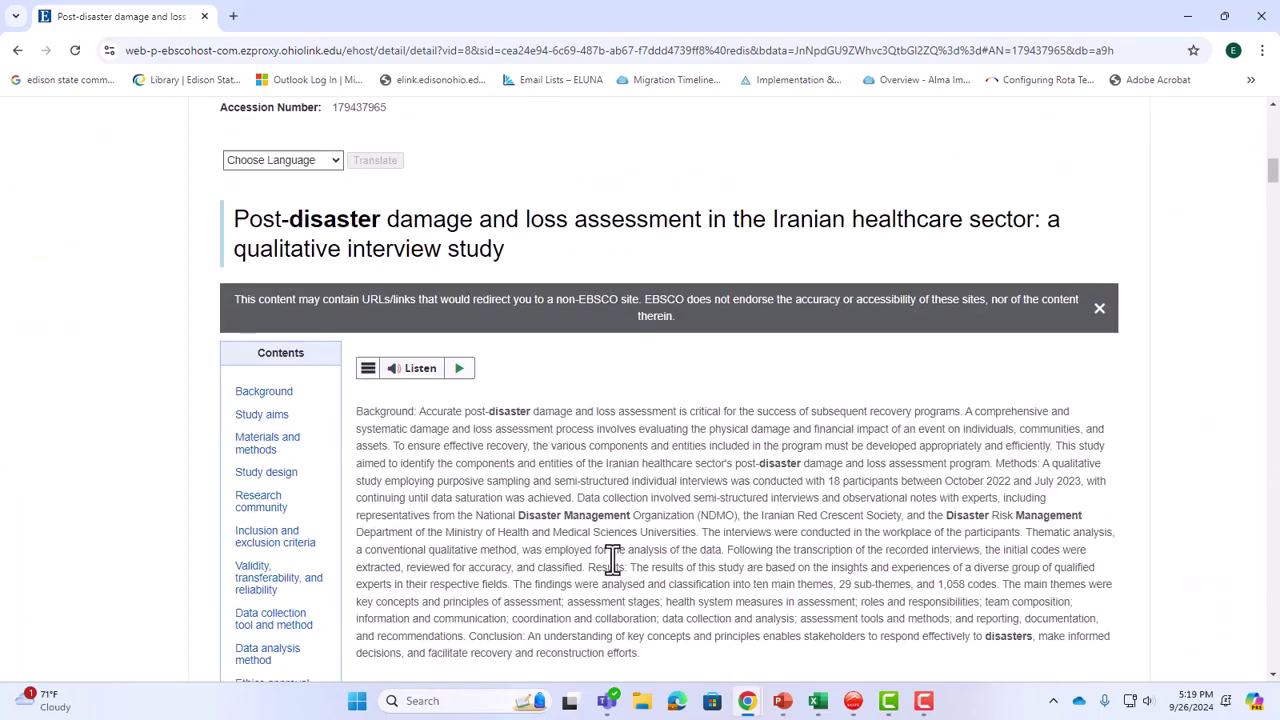
pyautogui.scroll(10, 612, 565)
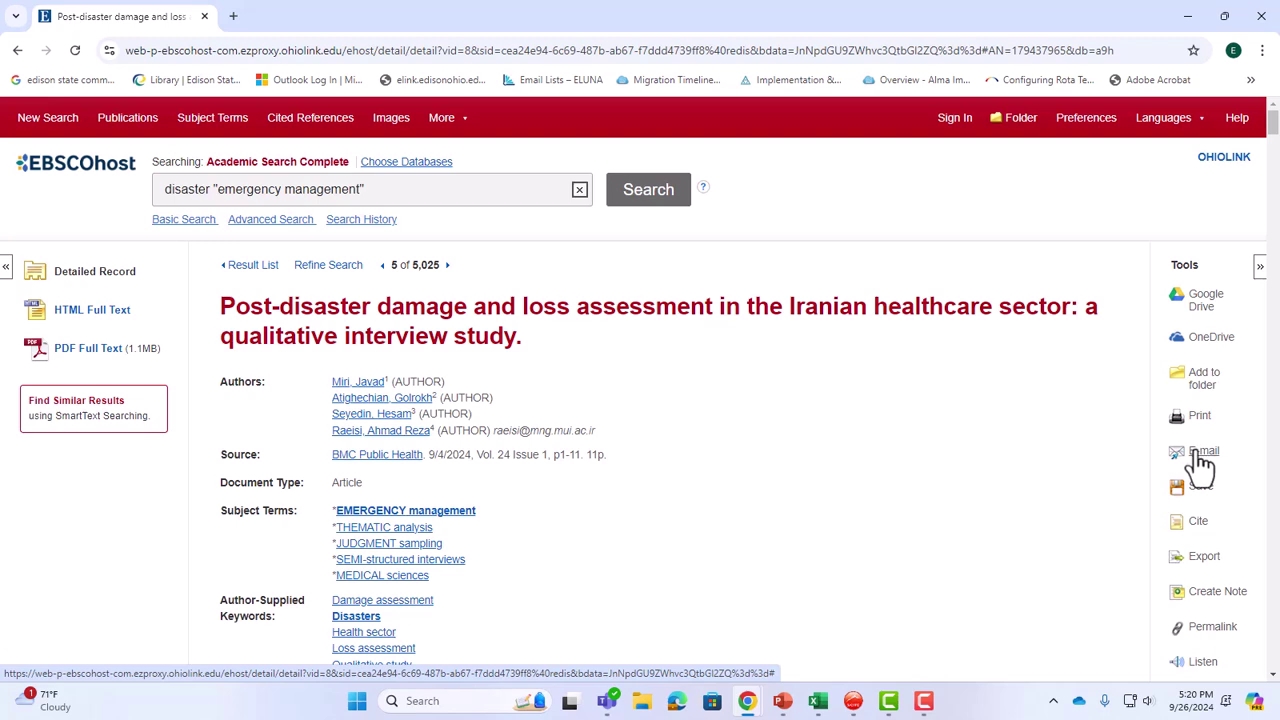
pyautogui.click(1197, 522)
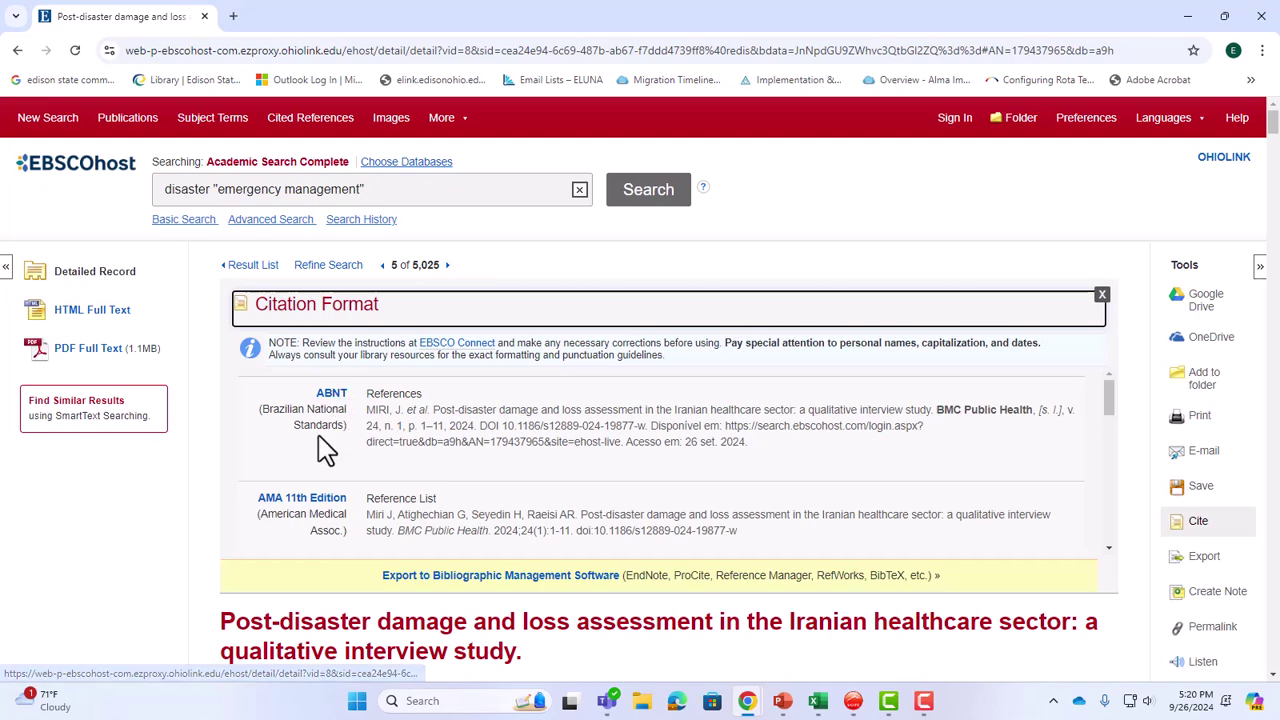
pyautogui.scroll(-1, 323, 445)
pyautogui.scroll(-3, 323, 445)
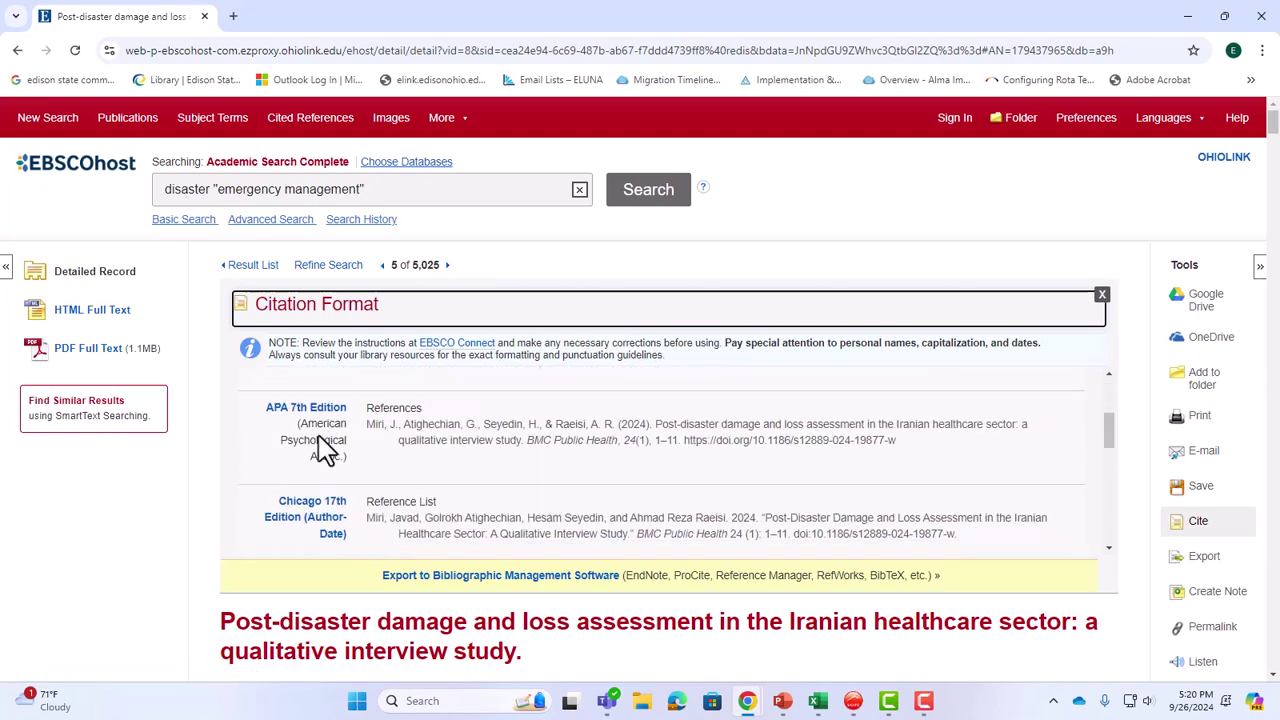
pyautogui.scroll(-2, 323, 445)
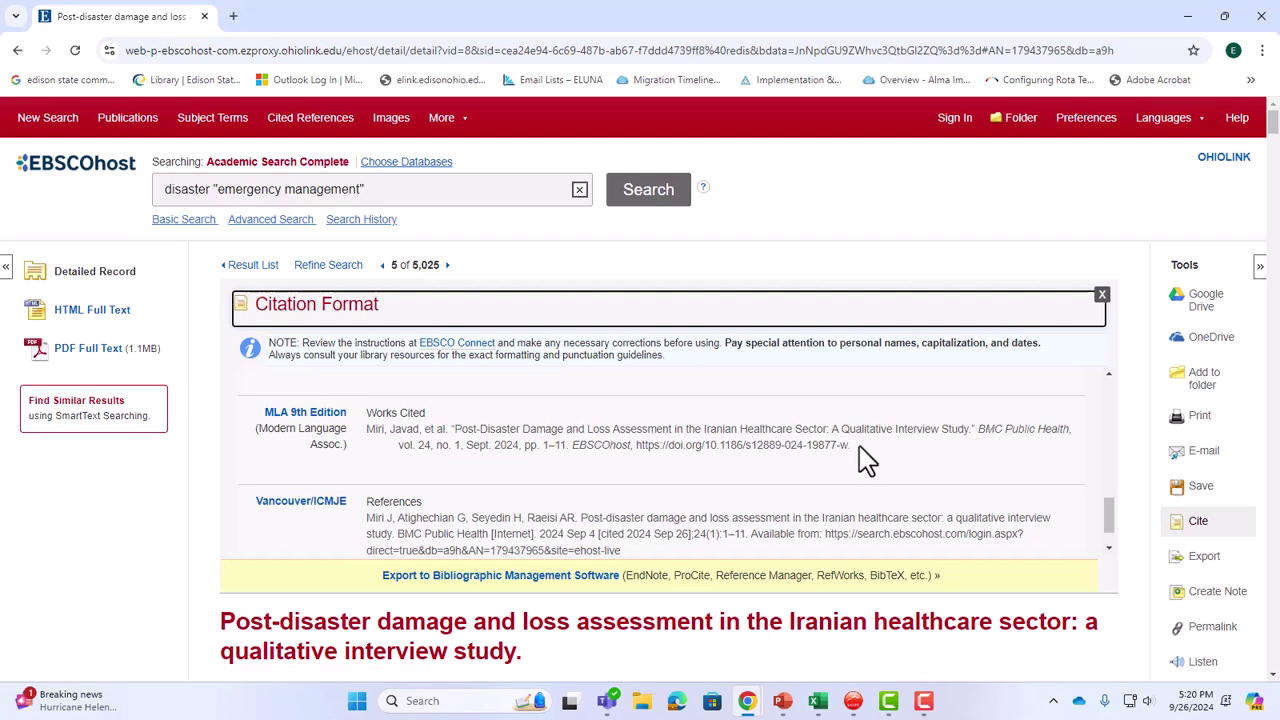
pyautogui.moveTo(859, 446); pyautogui.dragTo(362, 441)
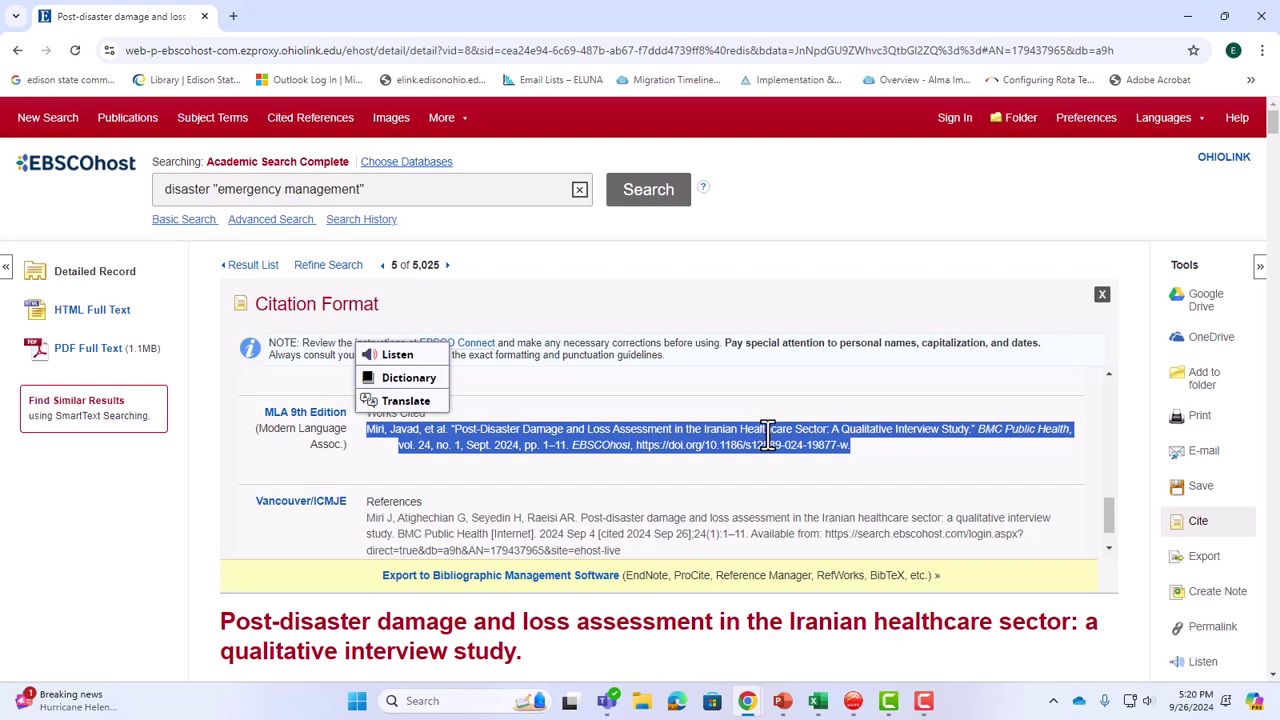
pyautogui.click(760, 398)
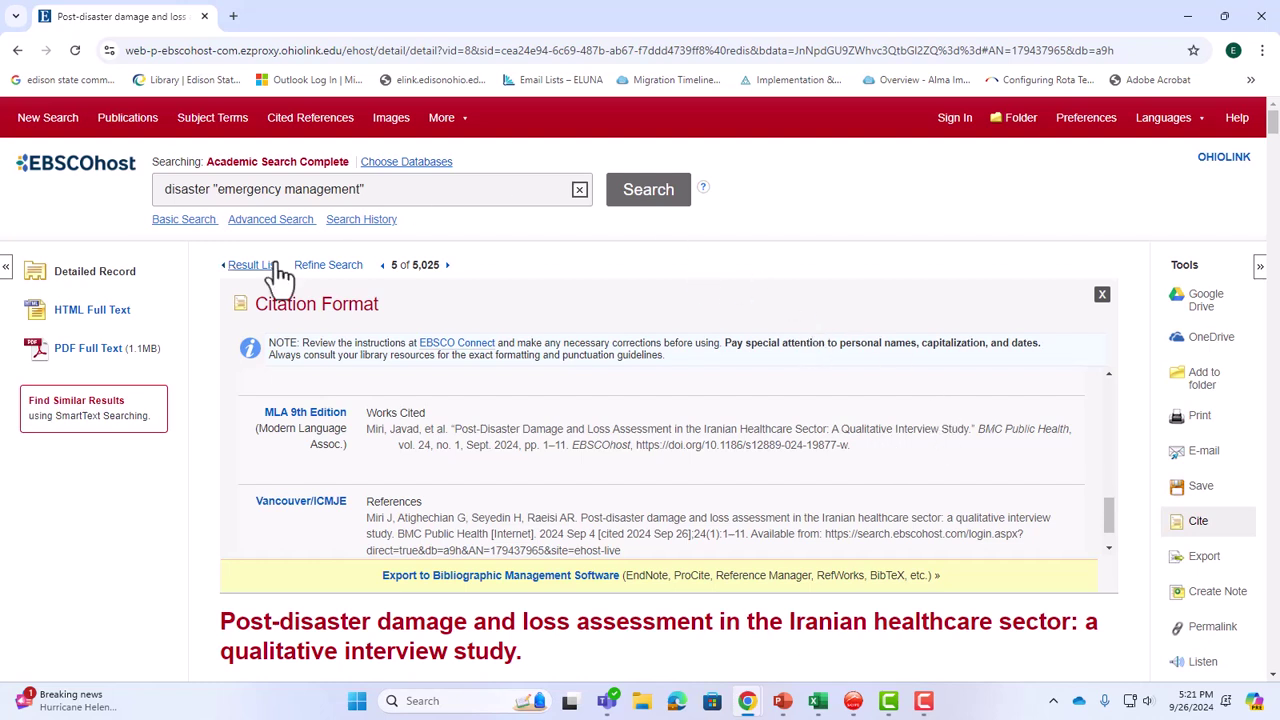
# Open the Edison State Community College website in a new tab and go to the library's databases page.
pyautogui.click(235, 17)
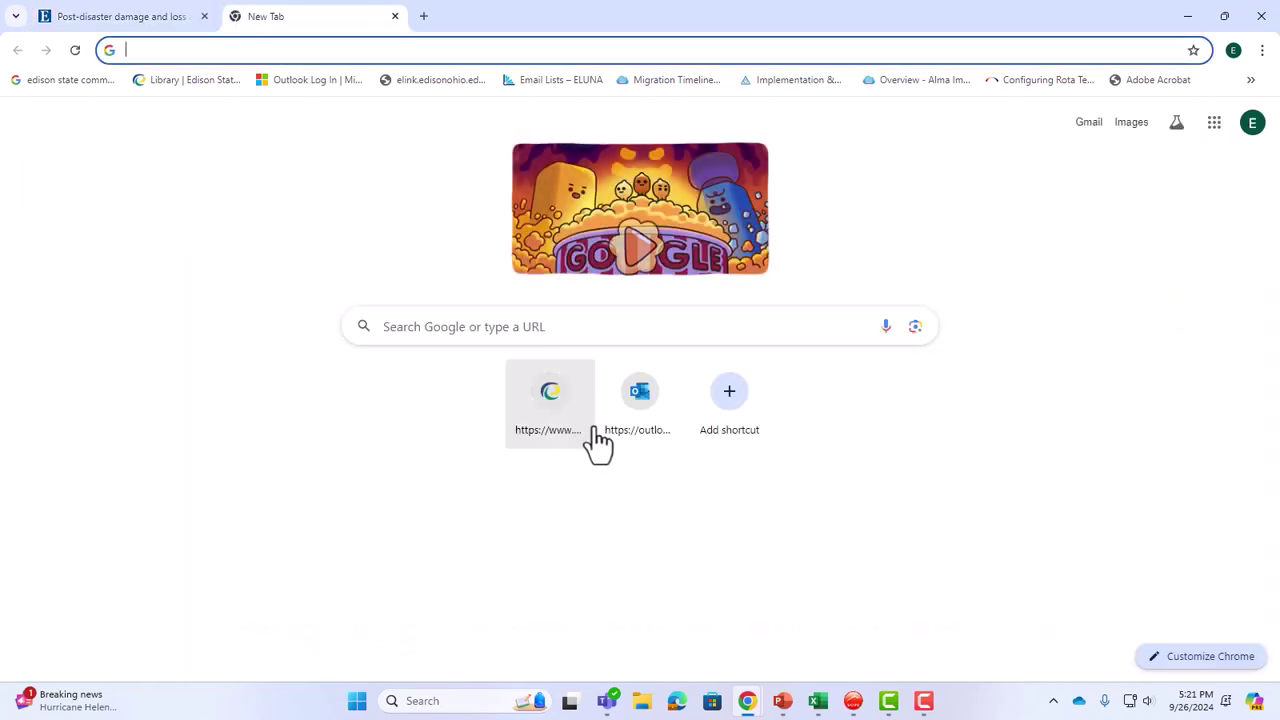
pyautogui.click(552, 400)
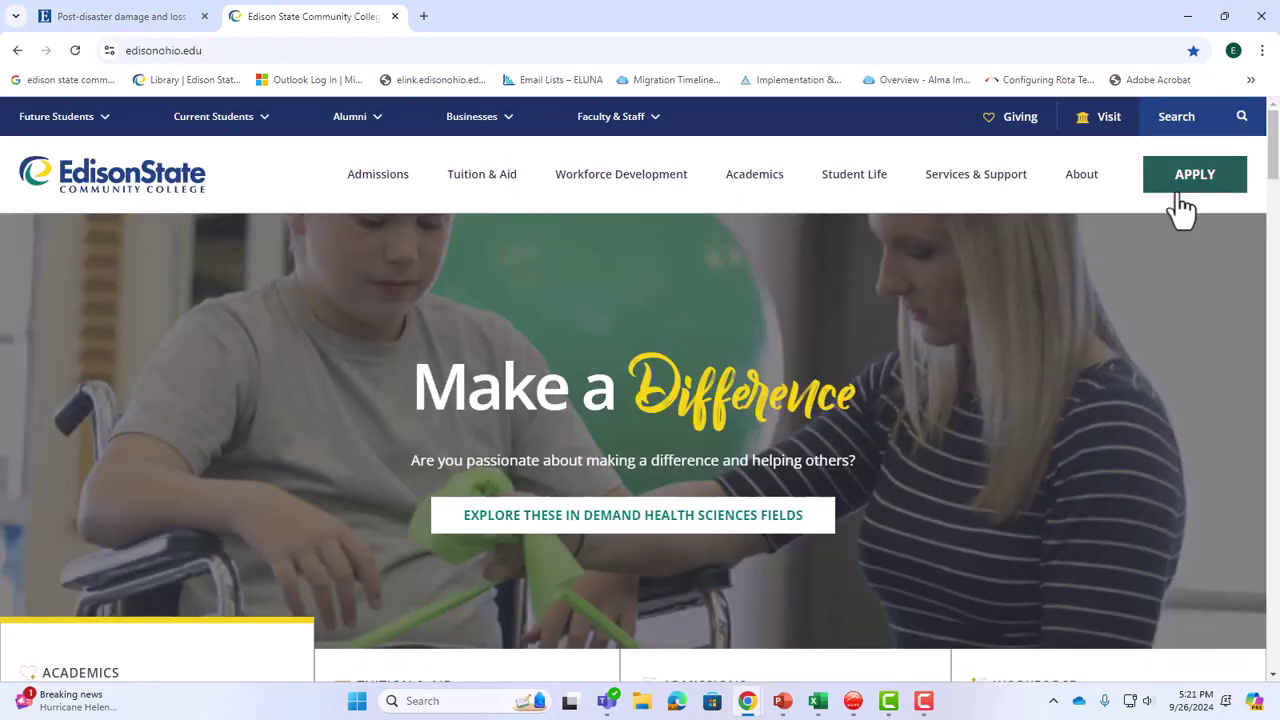
pyautogui.moveTo(1001, 212)
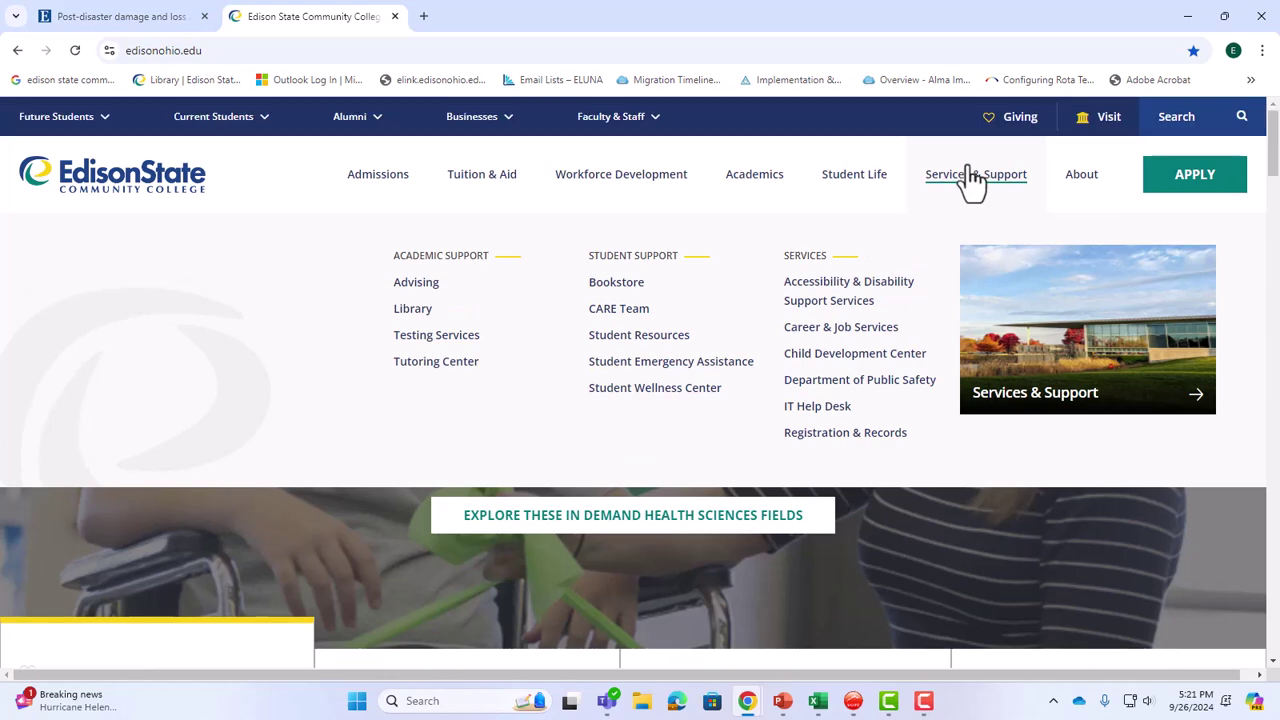
pyautogui.click(413, 310)
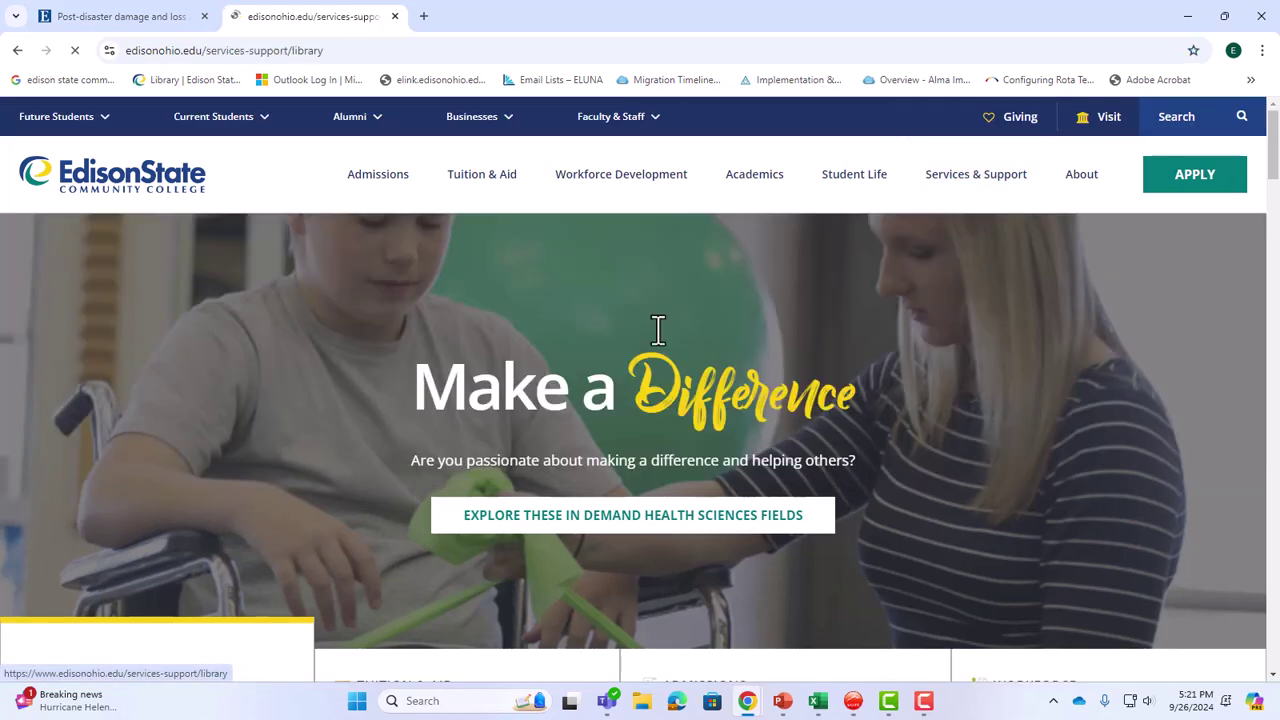
pyautogui.scroll(-8, 866, 340)
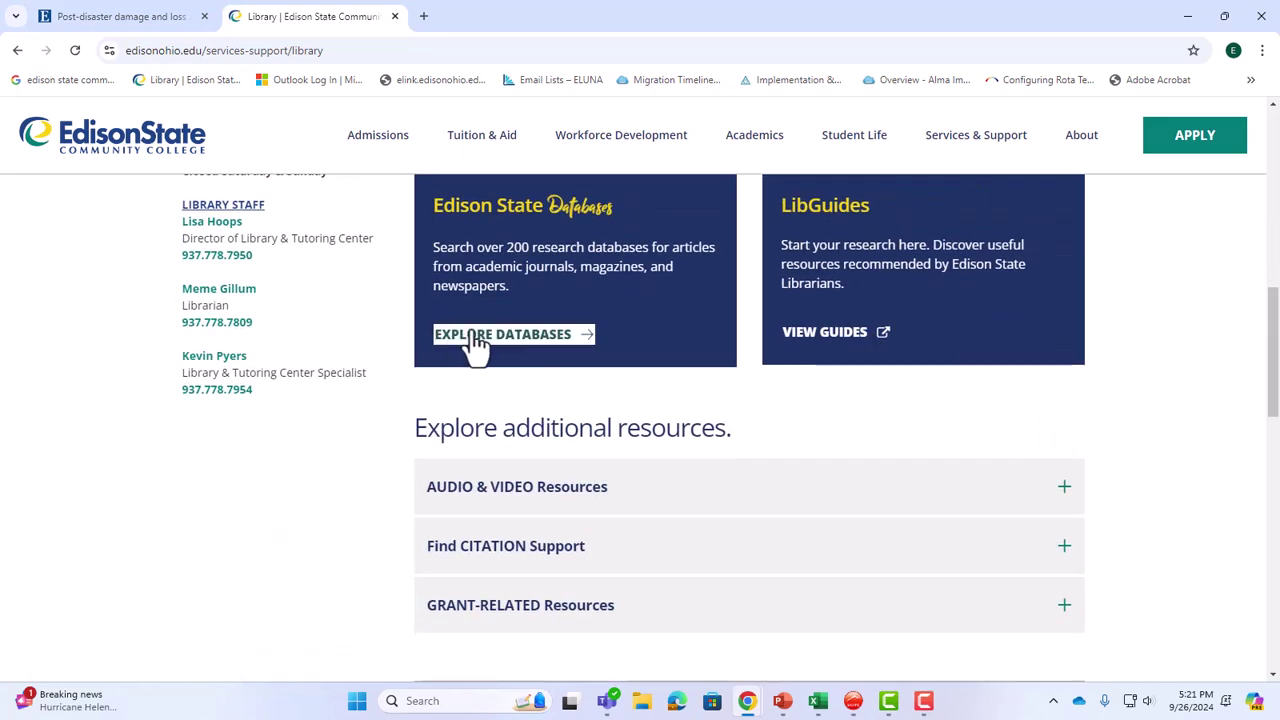
pyautogui.click(472, 345)
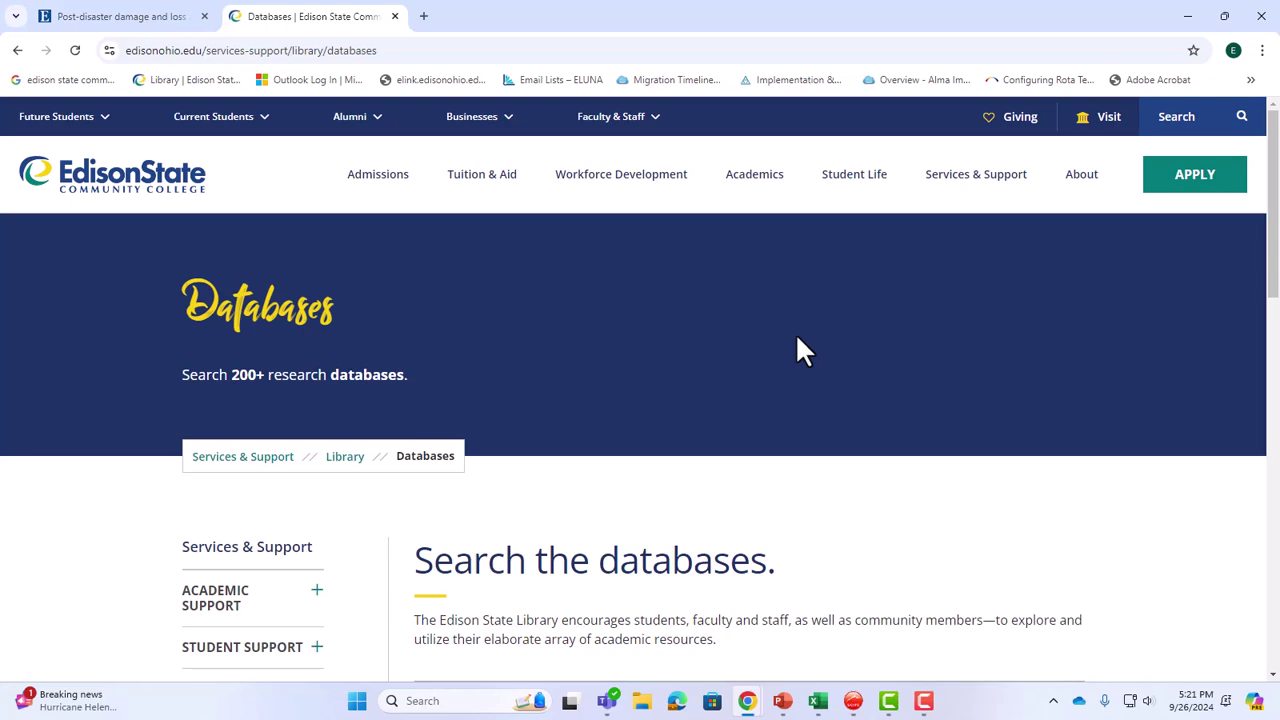
# Open Nexis Uni from the popular databases and submit Edison State Community College as the institution for off-campus authentication.
pyautogui.scroll(-3, 837, 390)
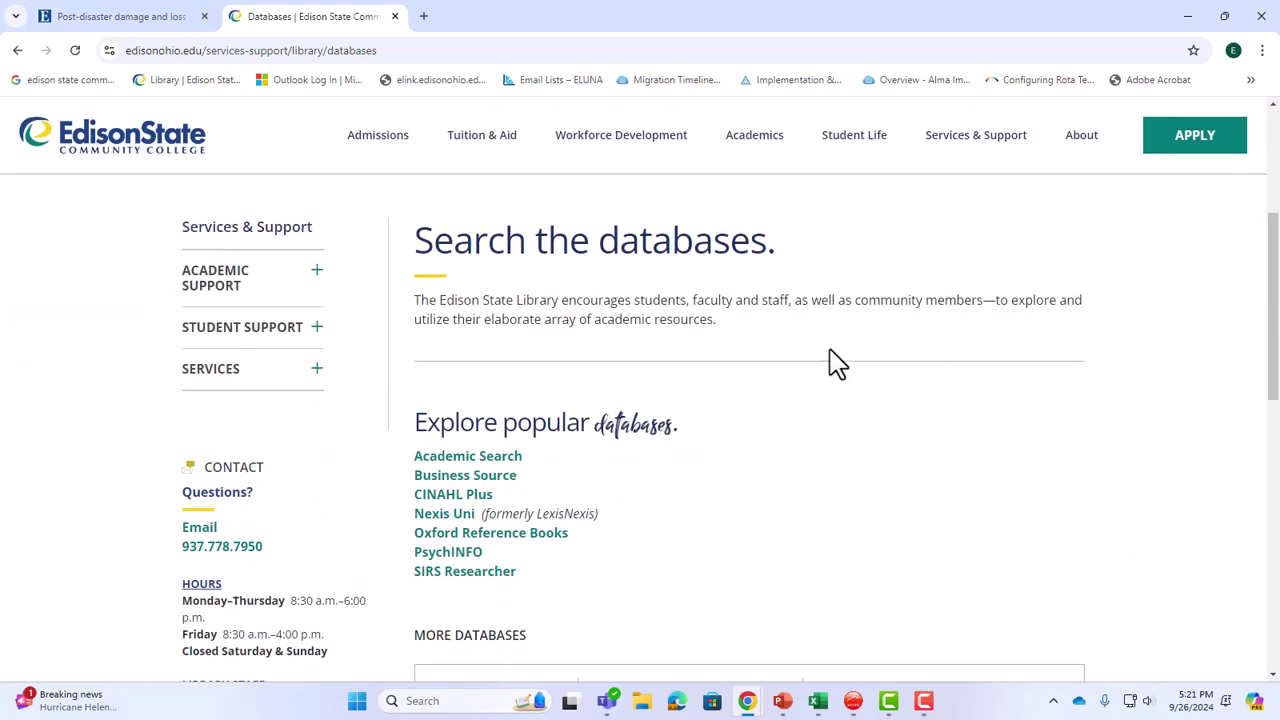
pyautogui.scroll(-1, 837, 363)
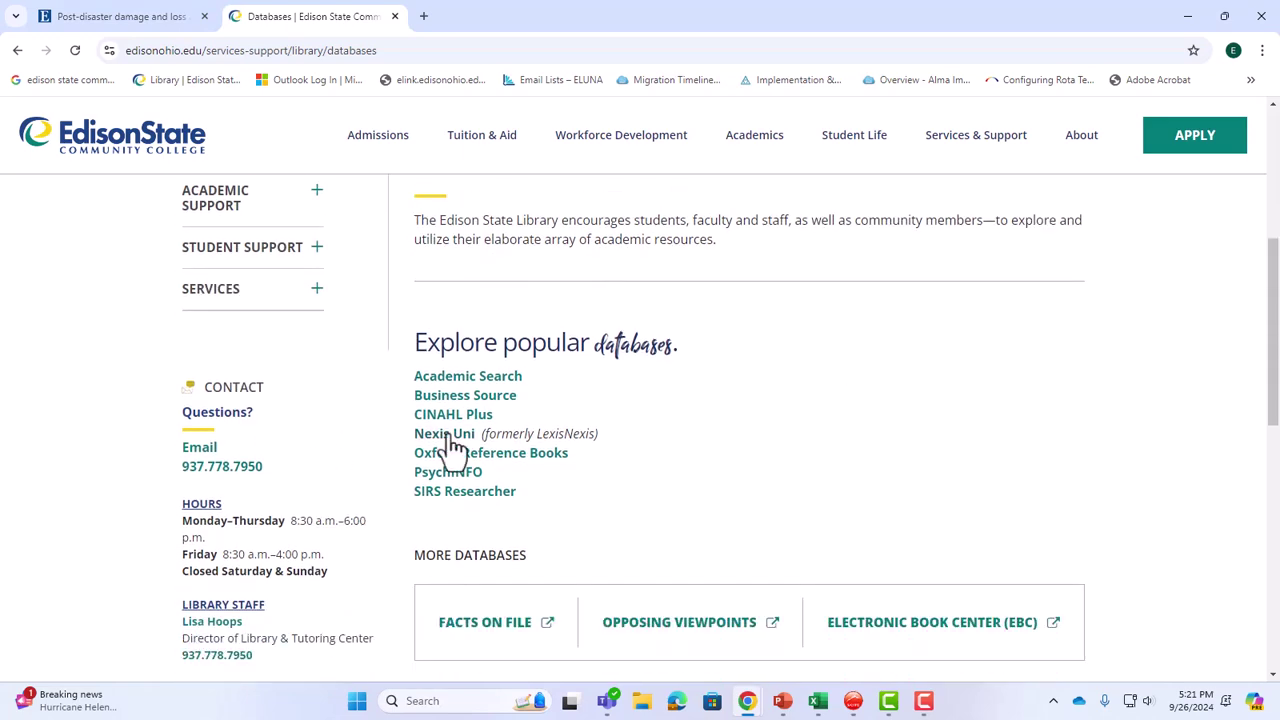
pyautogui.click(453, 447)
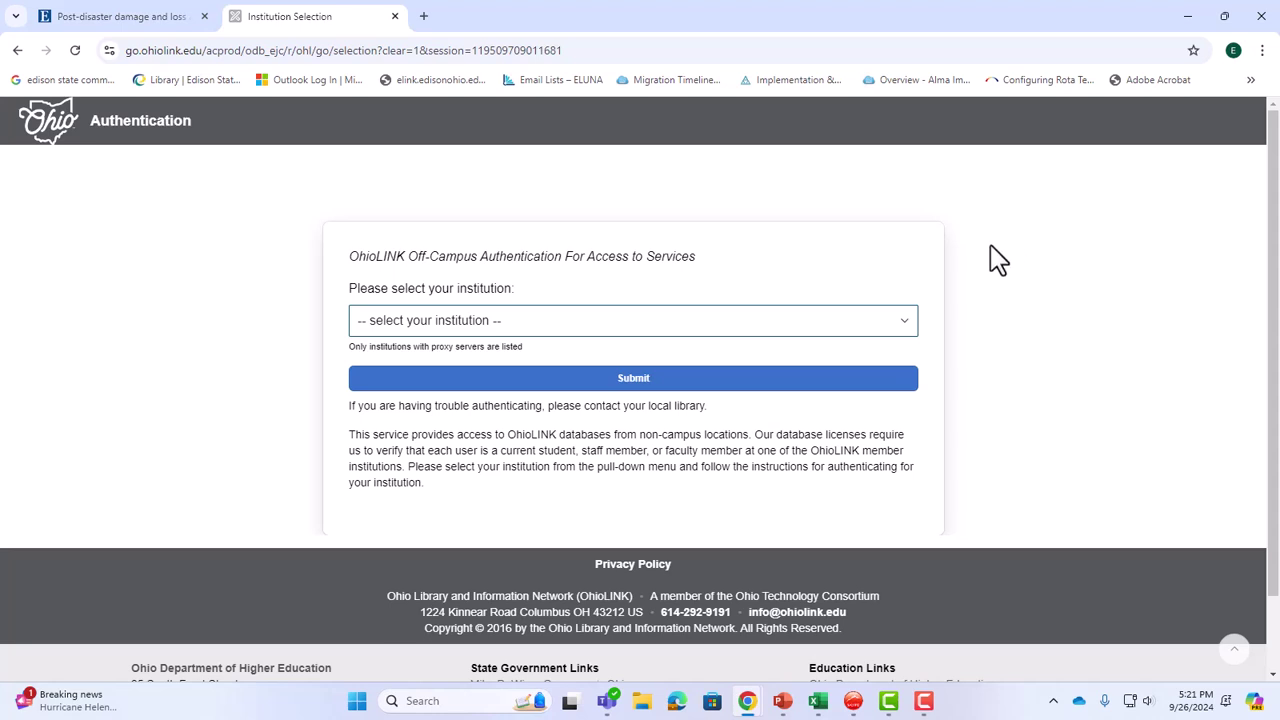
pyautogui.click(908, 322)
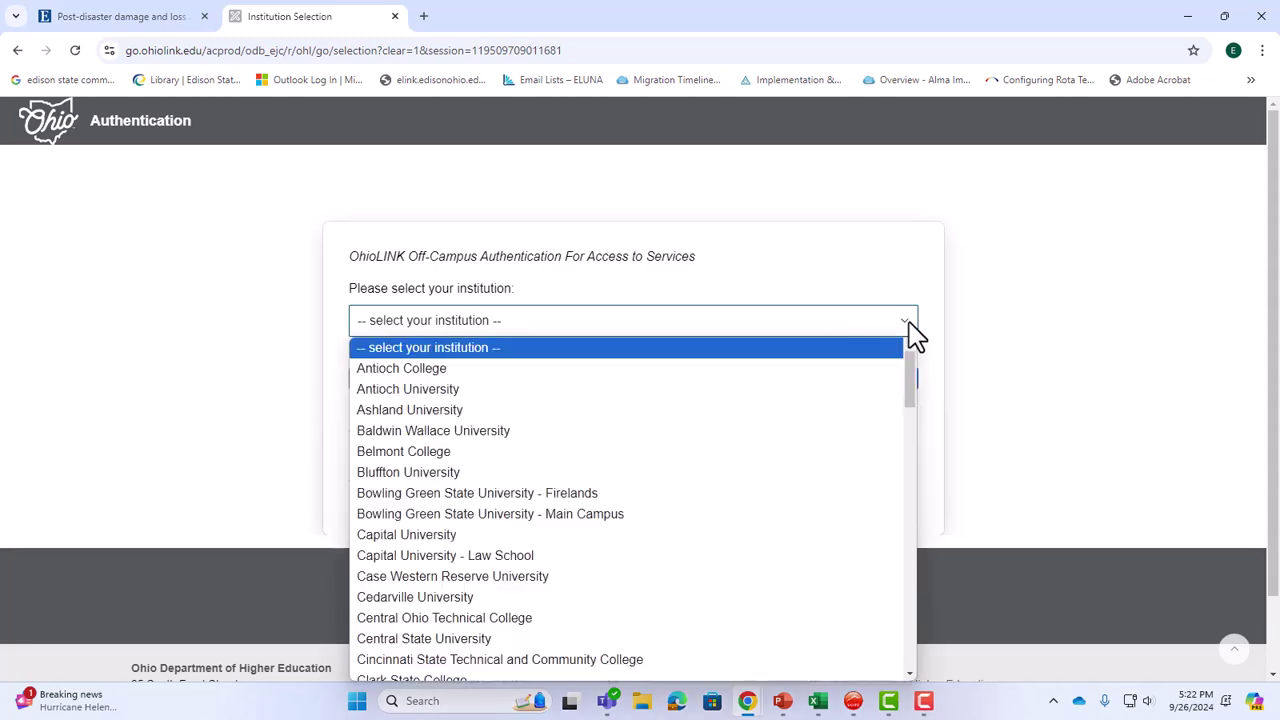
pyautogui.scroll(-3, 791, 480)
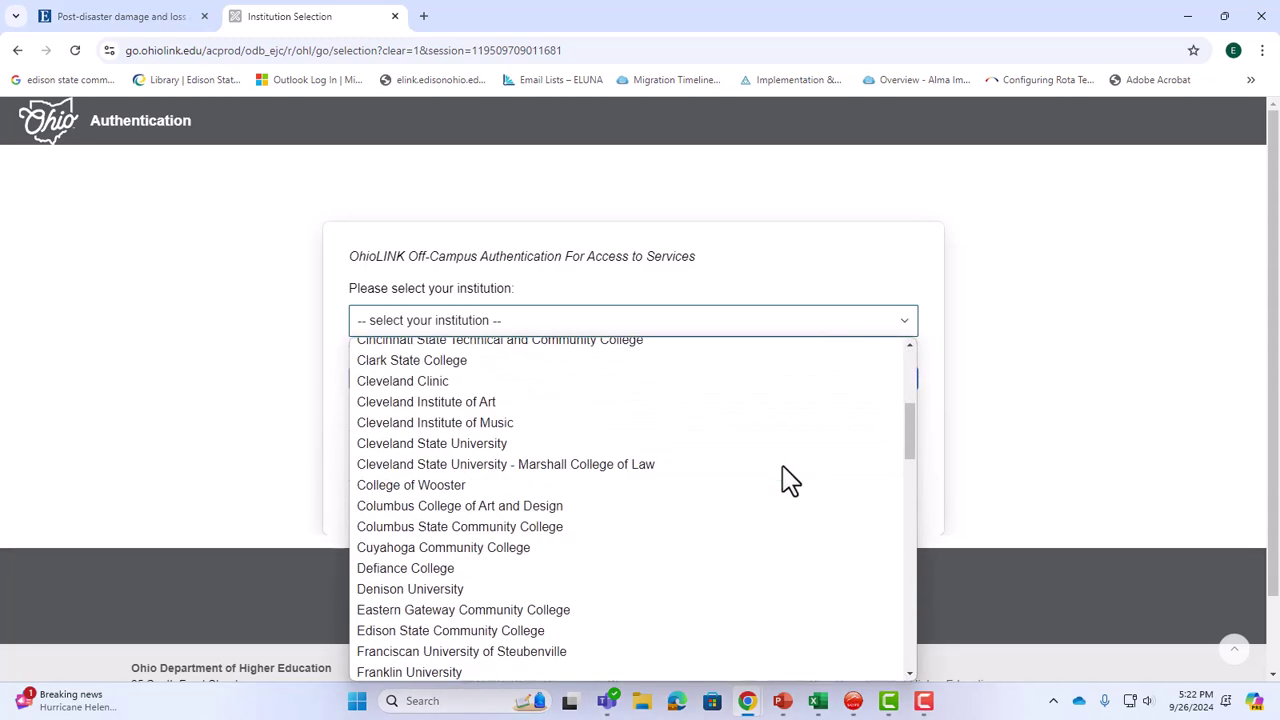
pyautogui.scroll(-2, 680, 470)
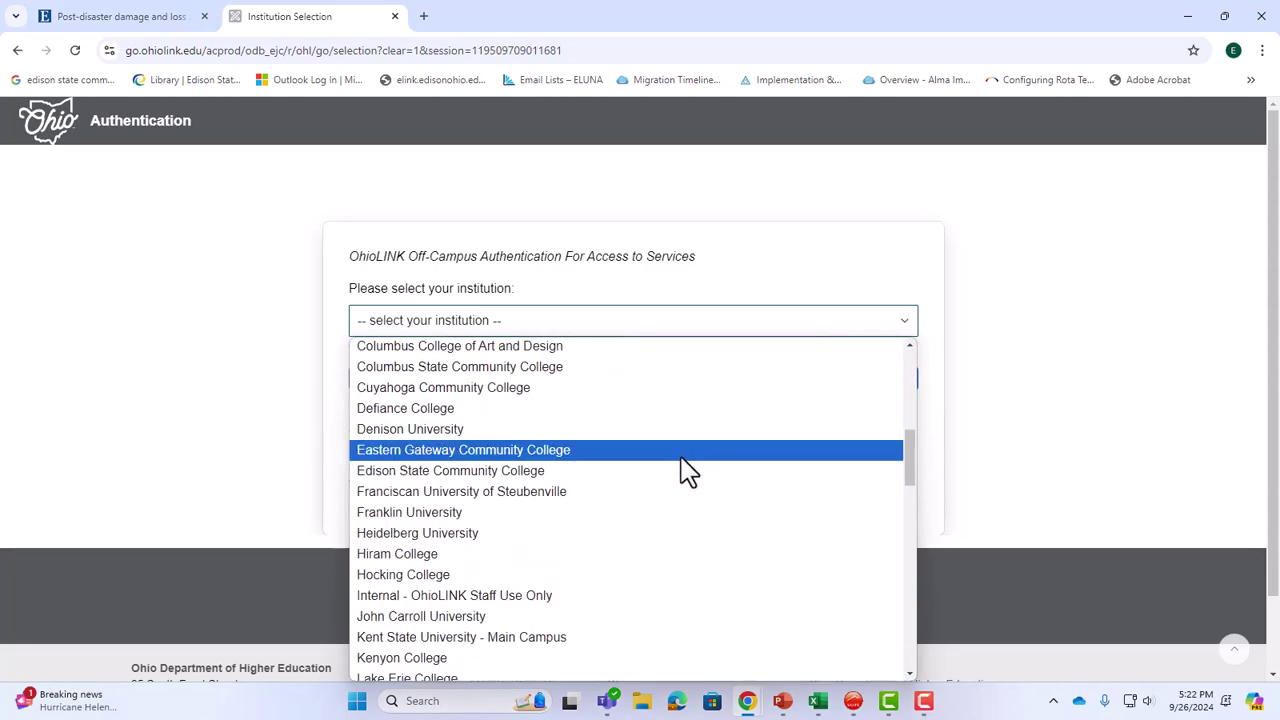
pyautogui.click(508, 471)
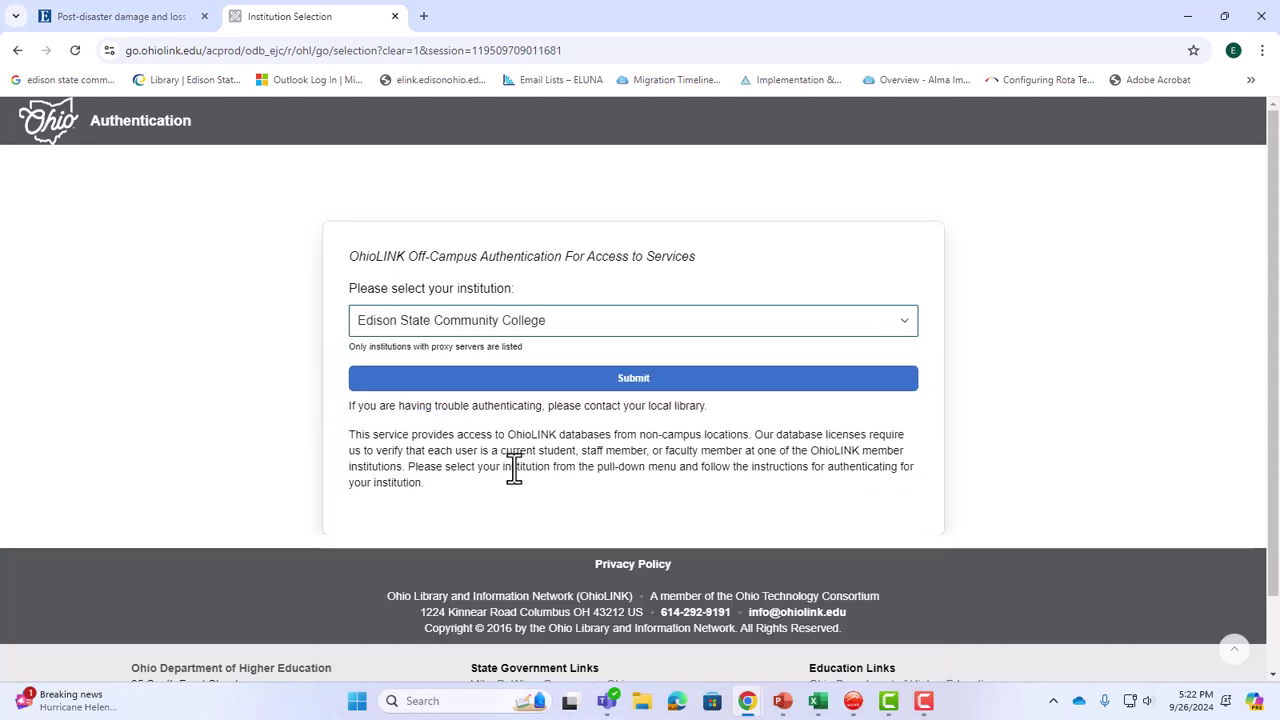
pyautogui.click(668, 380)
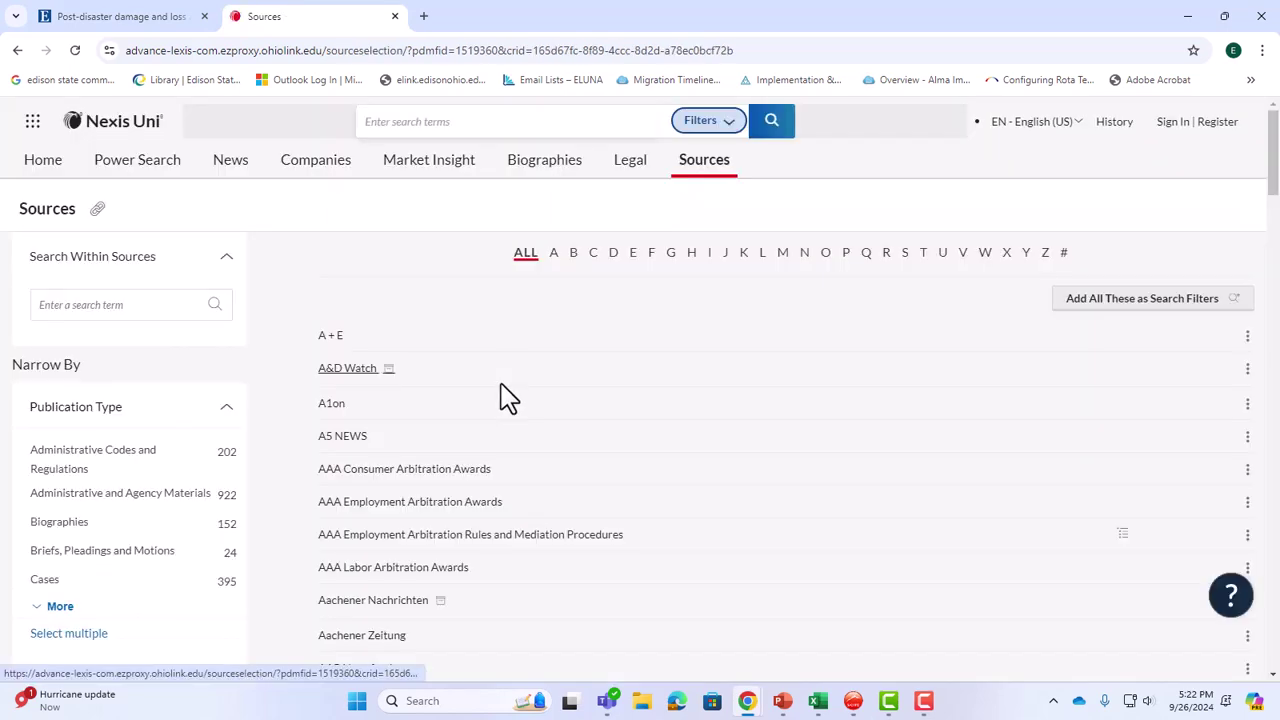
# Go from the Nexis Uni source list to the home page and search all content types for "disaster".
pyautogui.scroll(-2, 500, 400)
pyautogui.scroll(3, 510, 398)
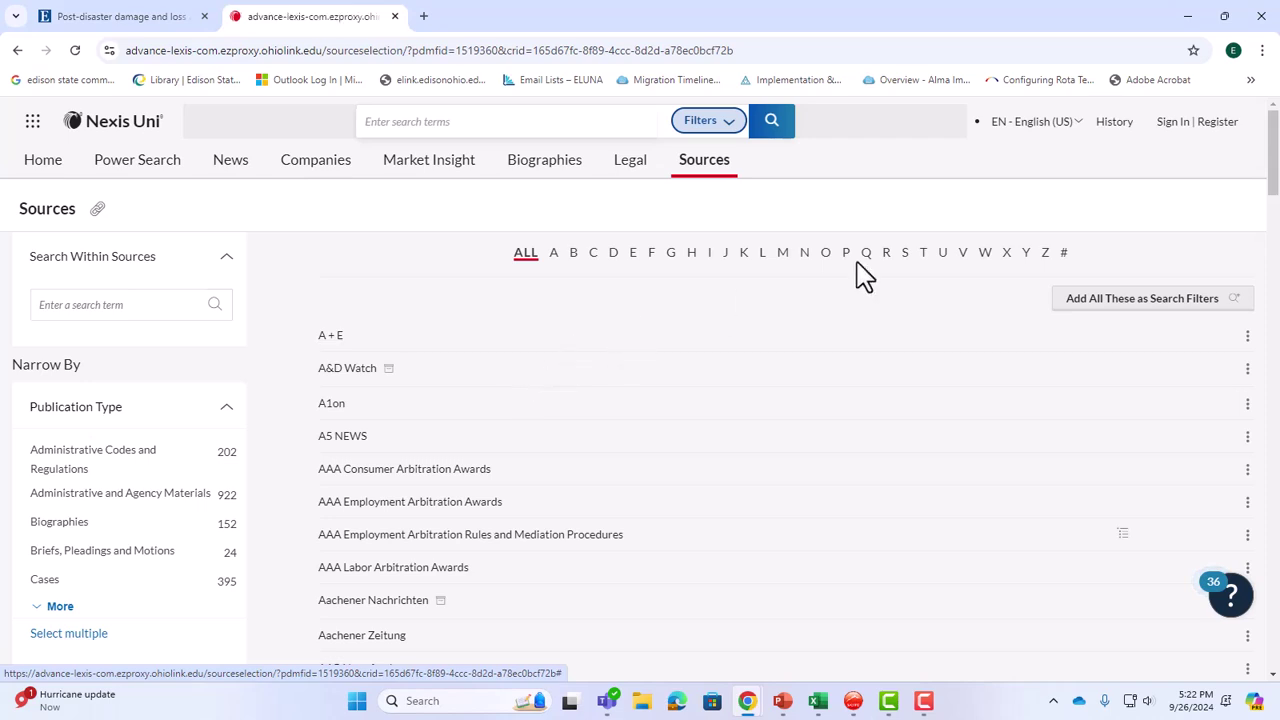
pyautogui.click(40, 164)
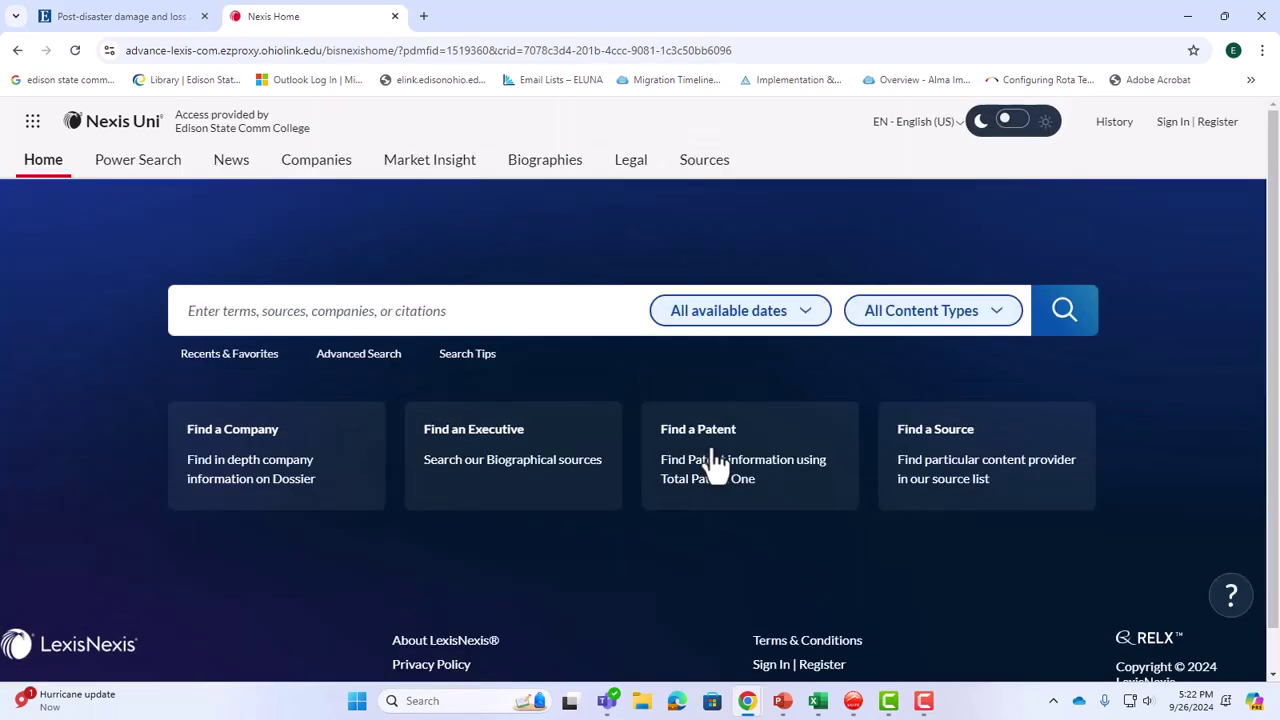
pyautogui.click(396, 313)
pyautogui.write('di')
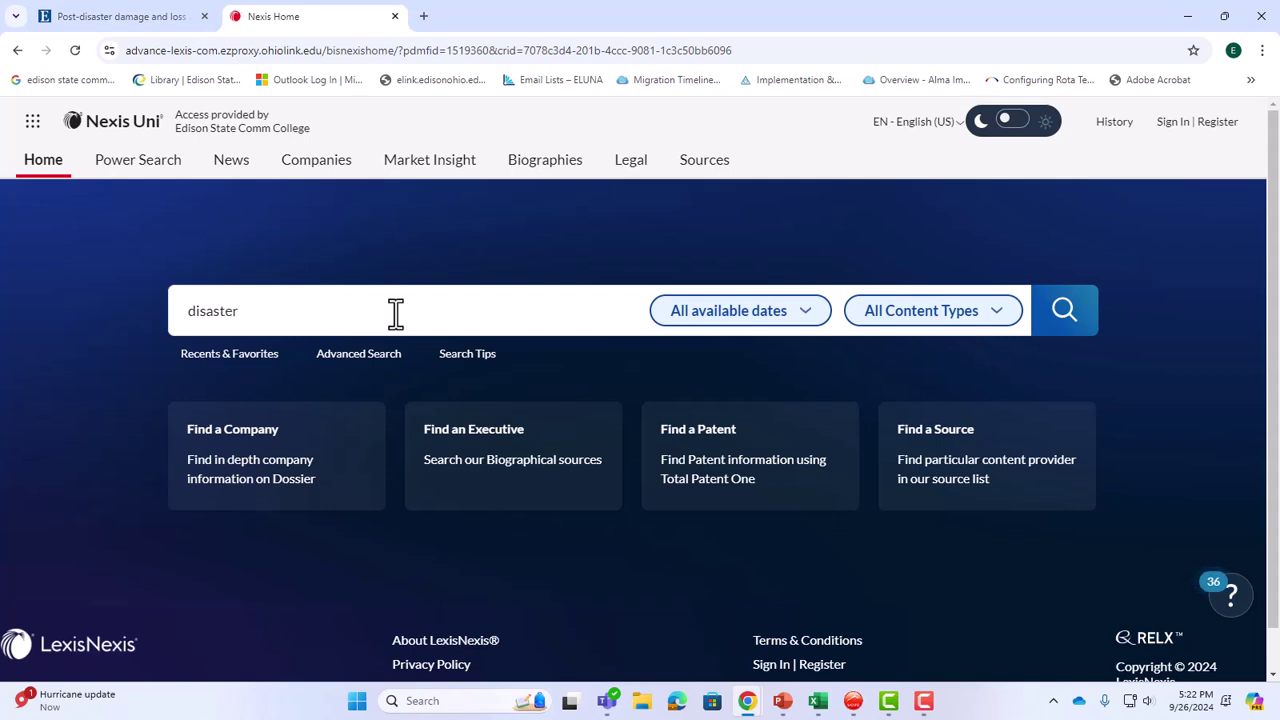
pyautogui.write('saster')
pyautogui.click(1046, 314)
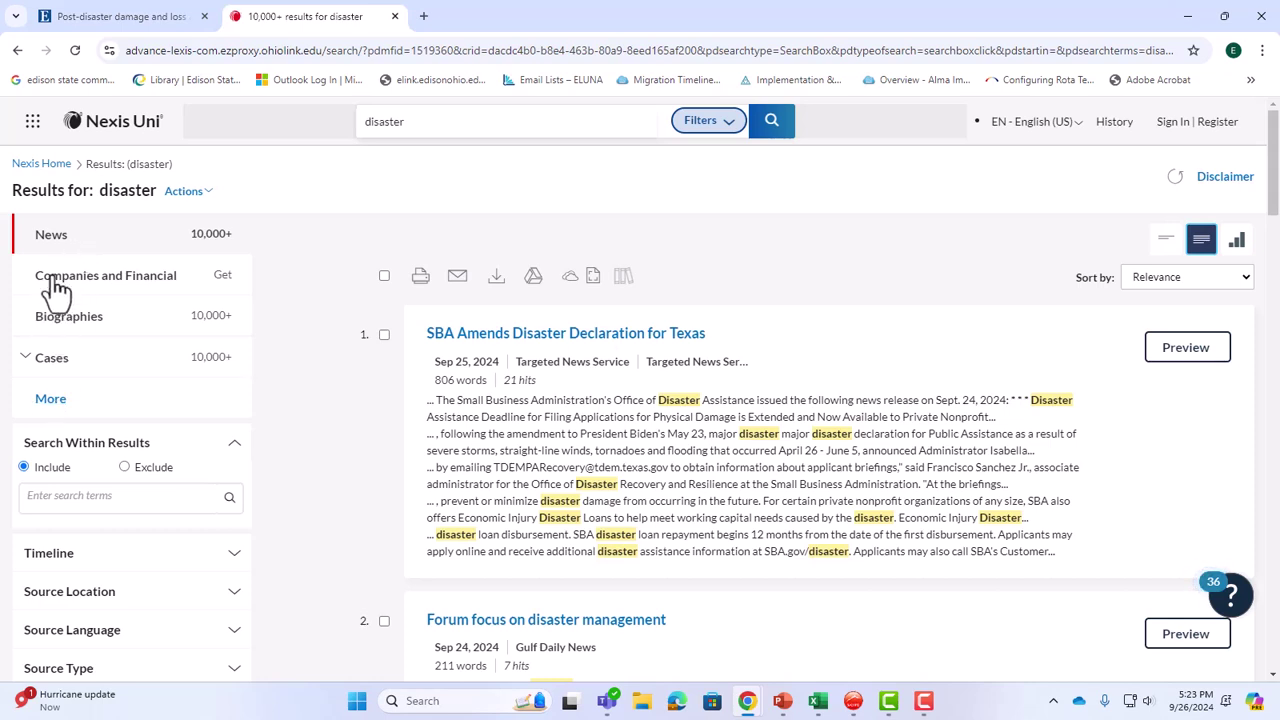
# Expand the full list of content categories for the disaster results and examine the categories and narrowing filters.
pyautogui.click(51, 399)
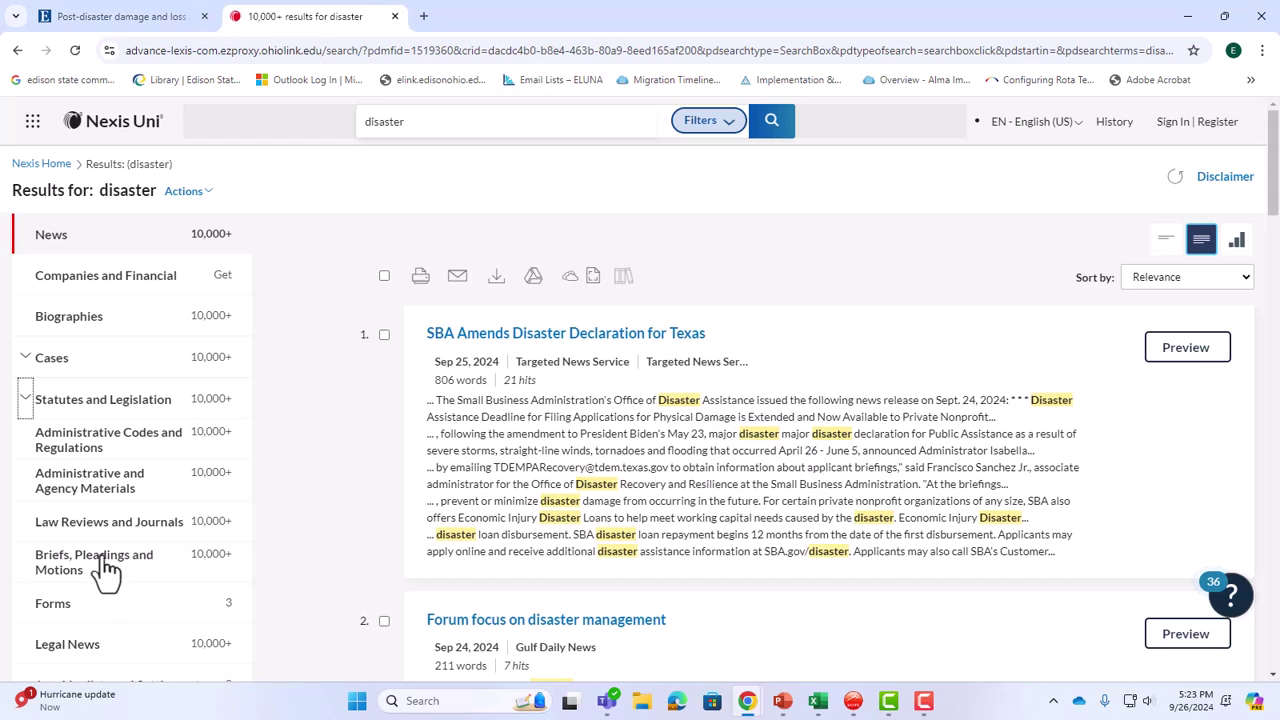
pyautogui.scroll(-2, 106, 570)
pyautogui.scroll(-3, 106, 565)
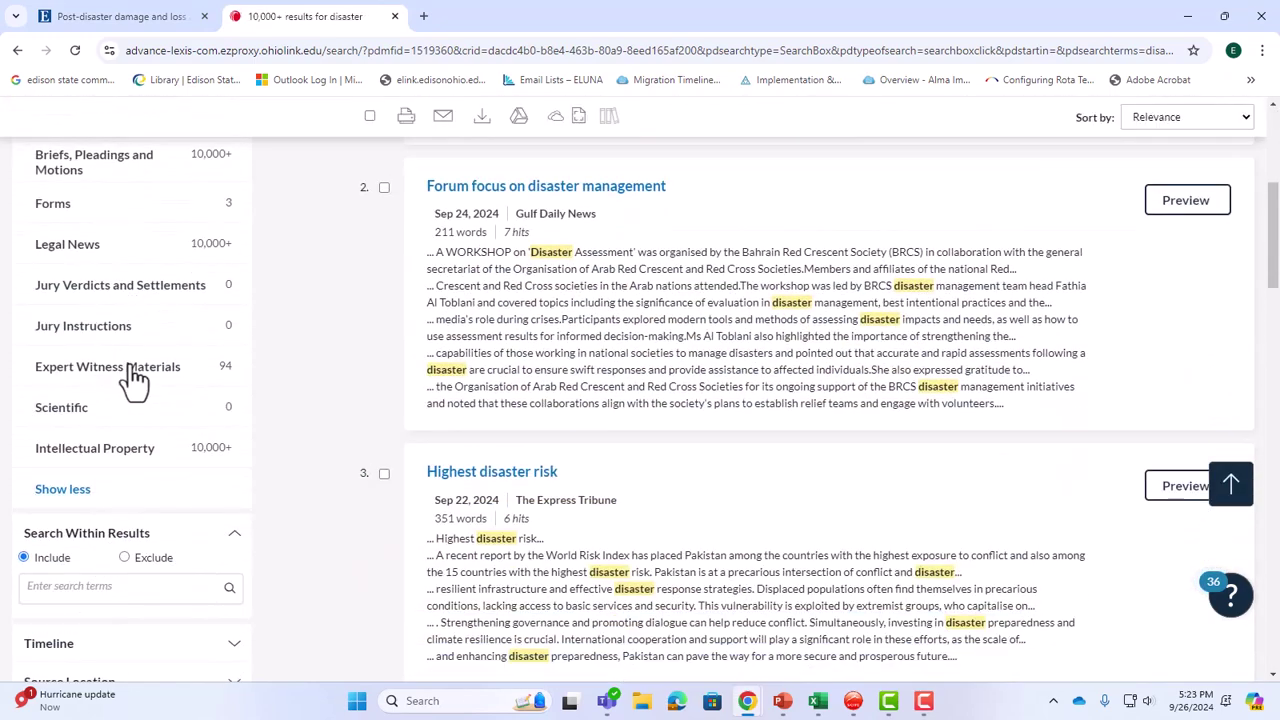
pyautogui.scroll(5, 134, 378)
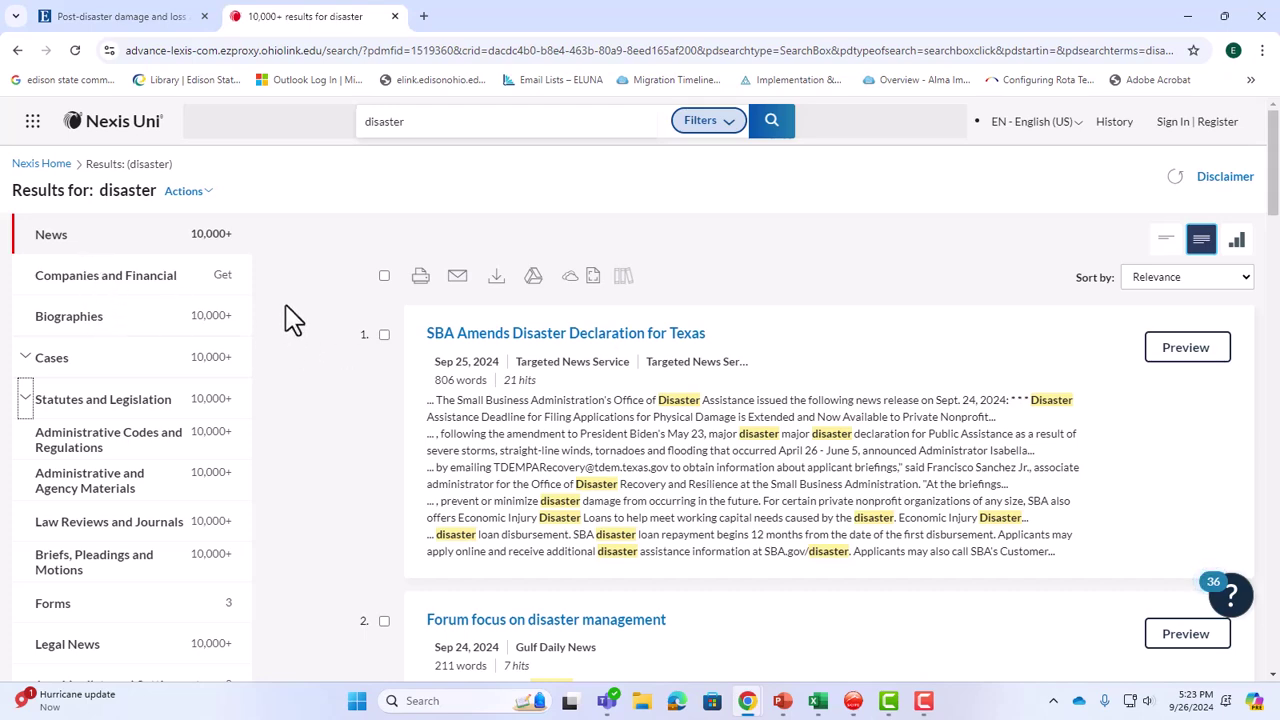
pyautogui.scroll(-3, 293, 318)
pyautogui.scroll(-1, 293, 318)
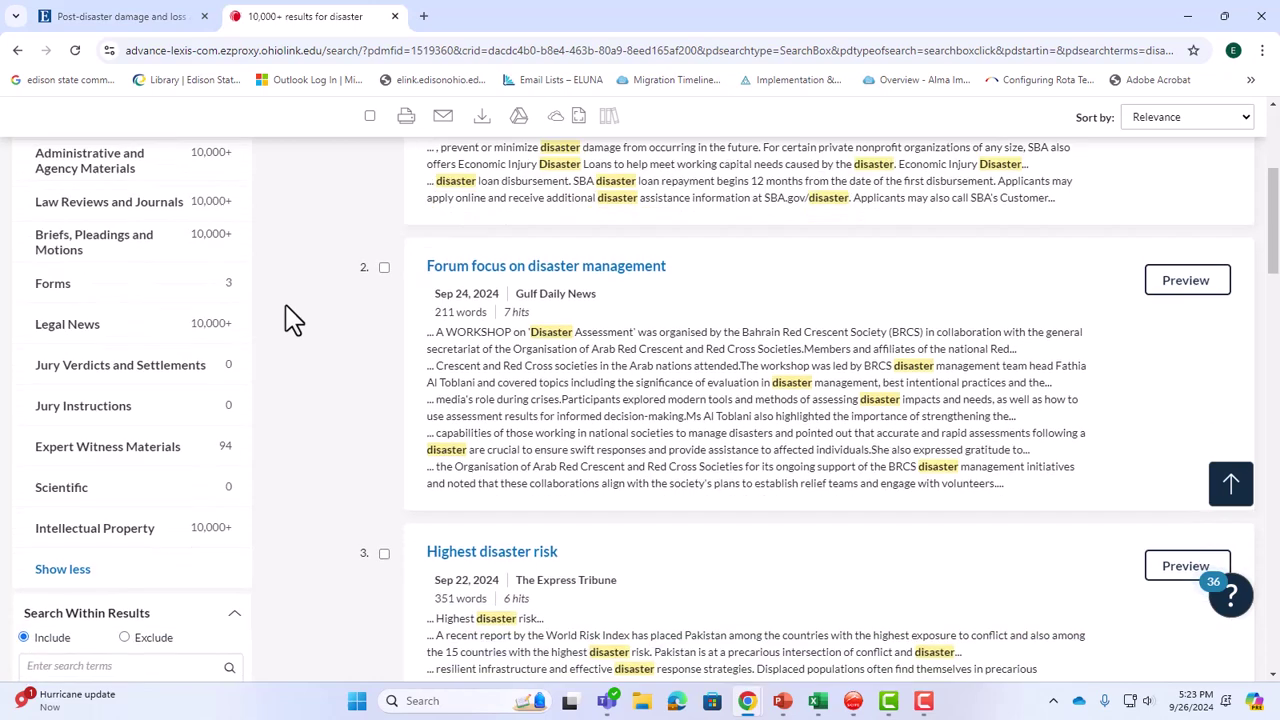
pyautogui.scroll(-2, 293, 318)
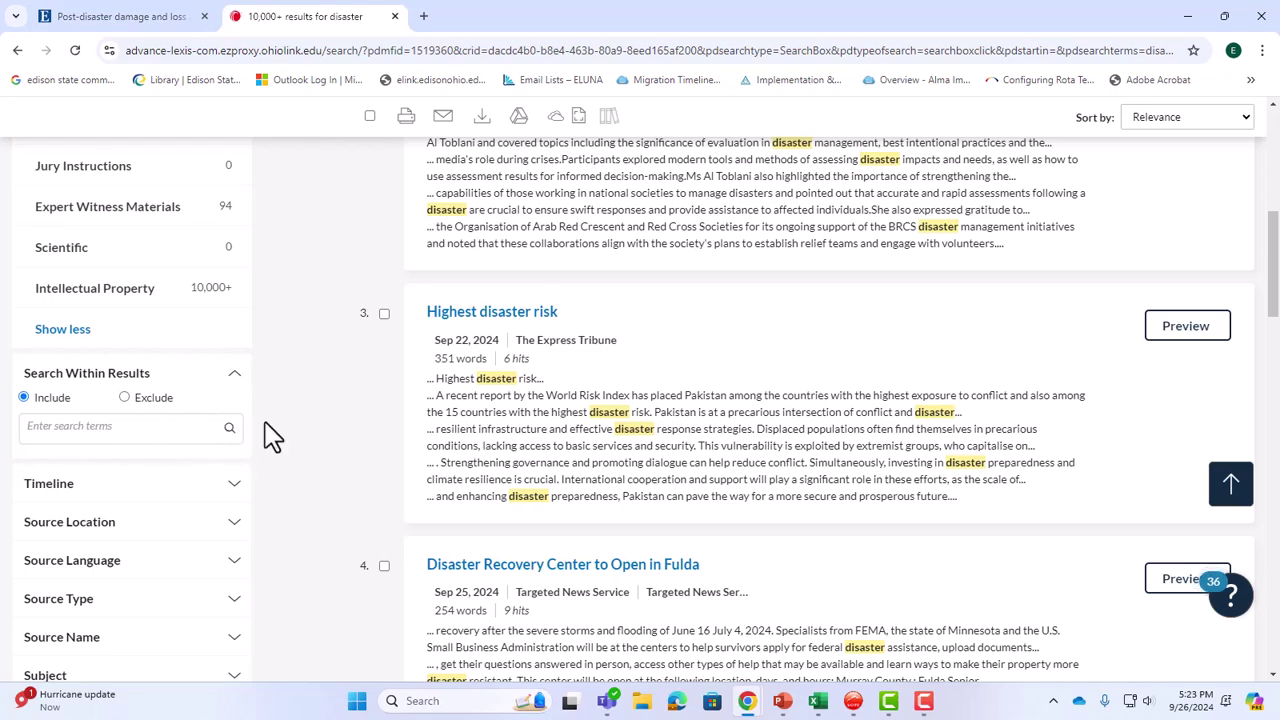
pyautogui.scroll(6, 266, 434)
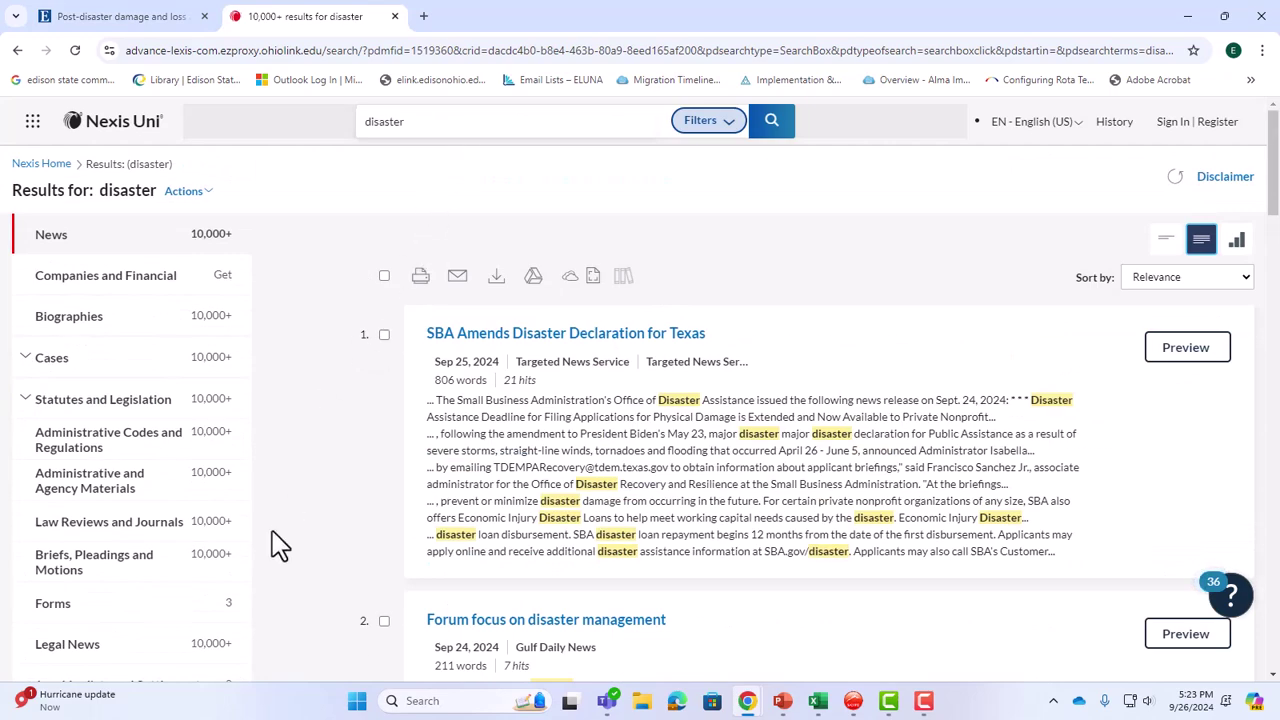
# Narrow the disaster results to items that include the phrase "risk management" and check the updated news list.
pyautogui.scroll(-4, 277, 543)
pyautogui.click(40, 590)
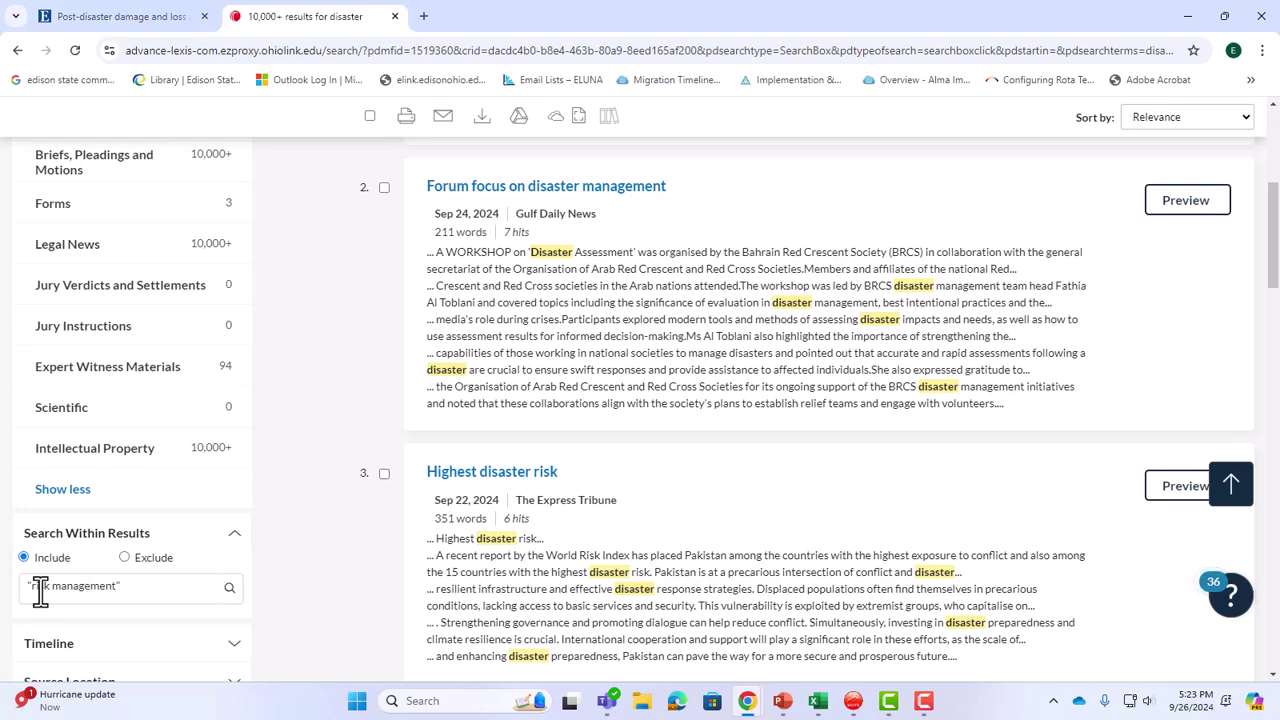
pyautogui.press('Return')
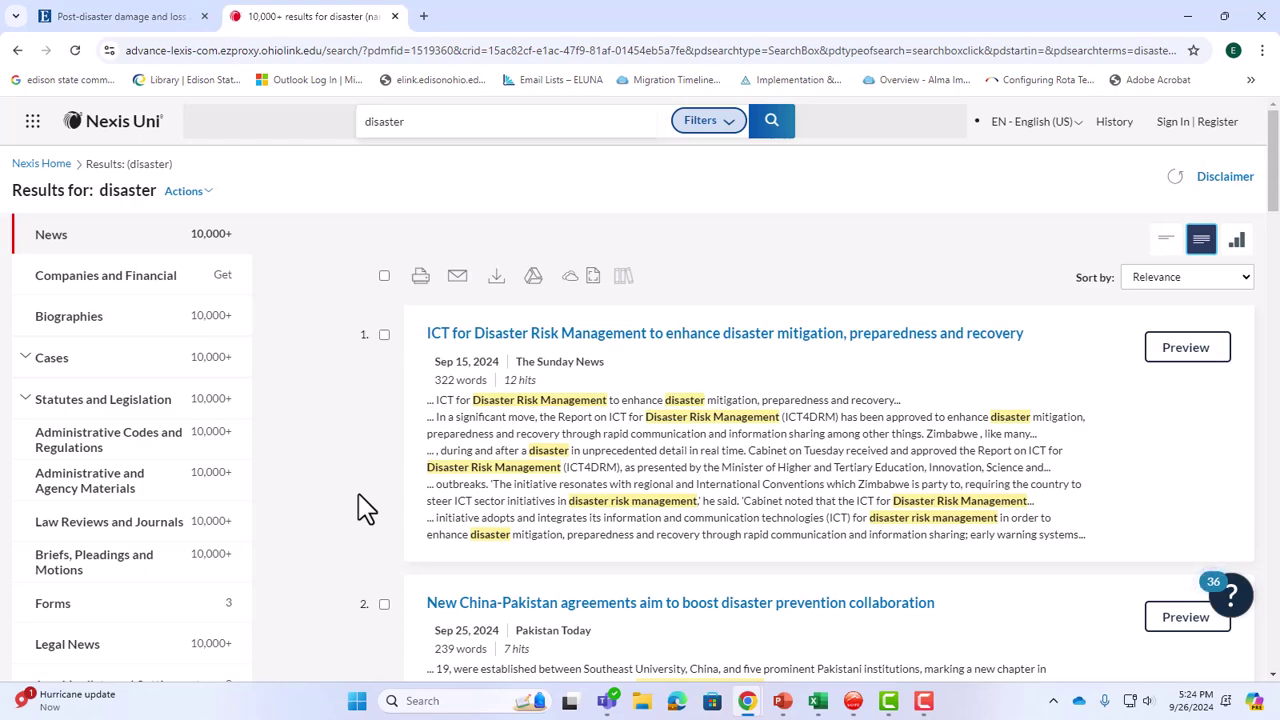
pyautogui.scroll(-3, 365, 508)
pyautogui.scroll(-3, 365, 508)
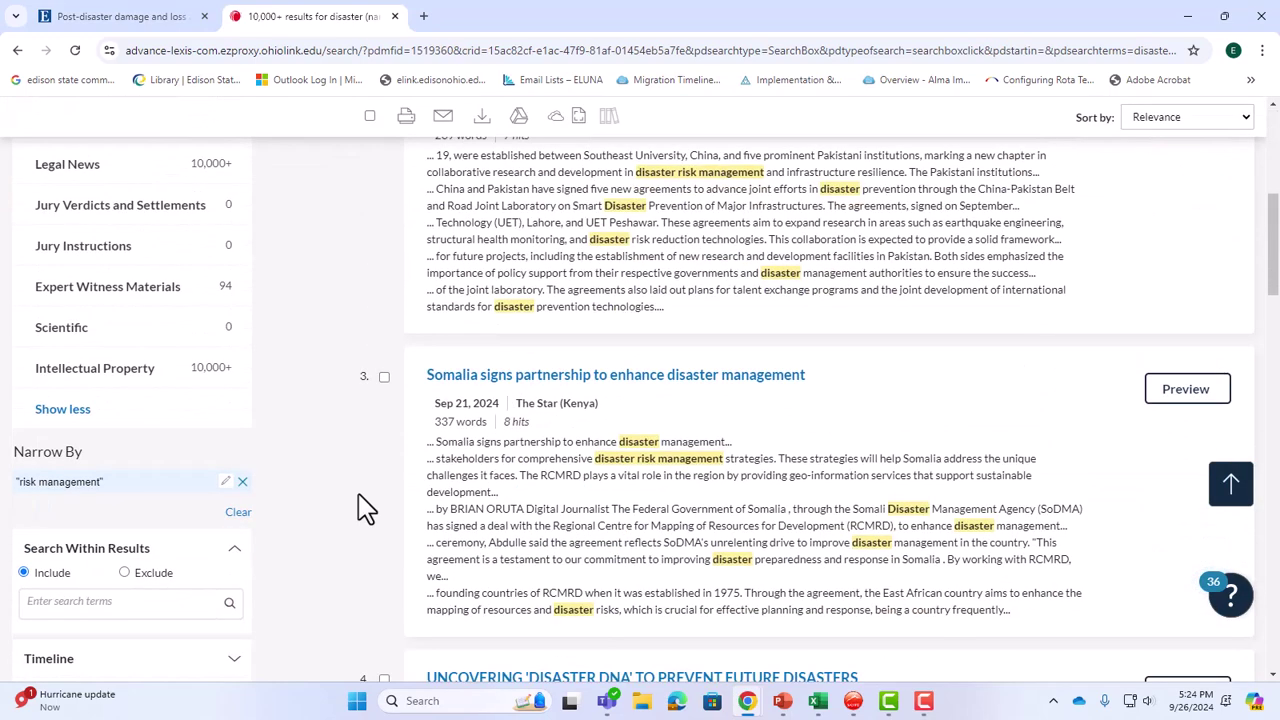
# Limit the news results to the timeline from 01/01/1978 to 12/31/1982 and apply the date range.
pyautogui.scroll(-2, 365, 508)
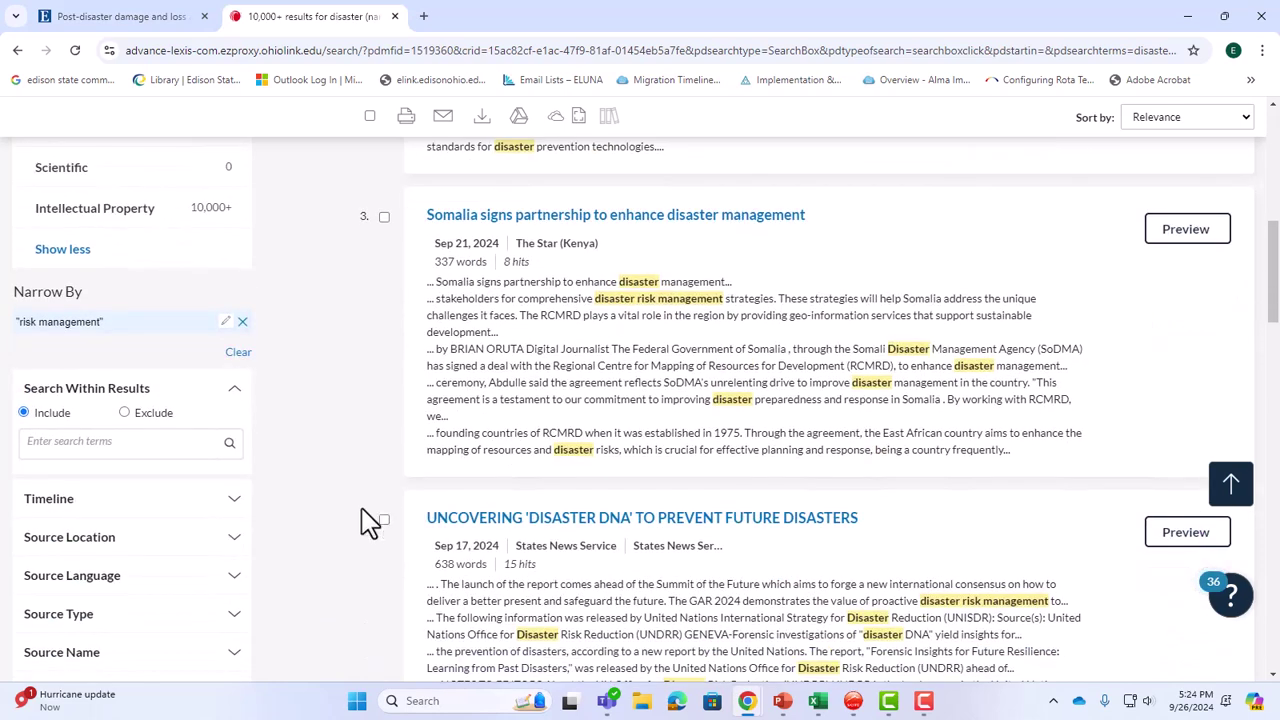
pyautogui.click(236, 500)
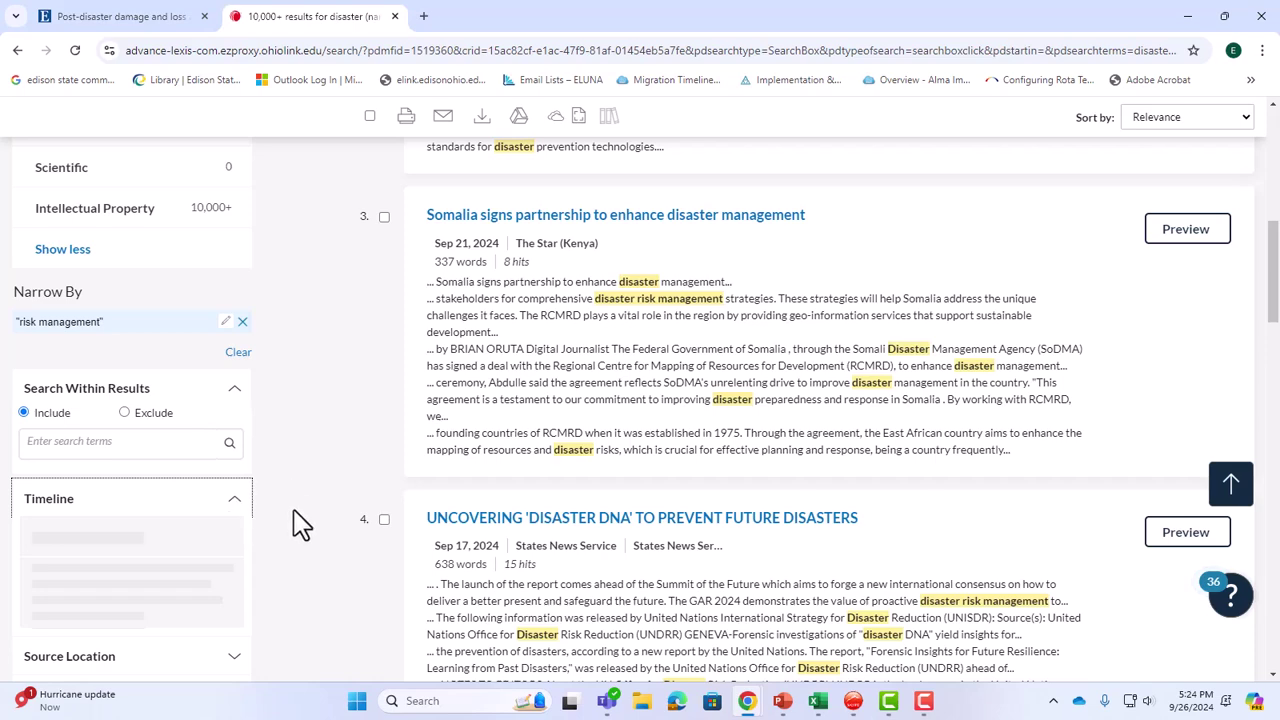
pyautogui.scroll(-3, 300, 524)
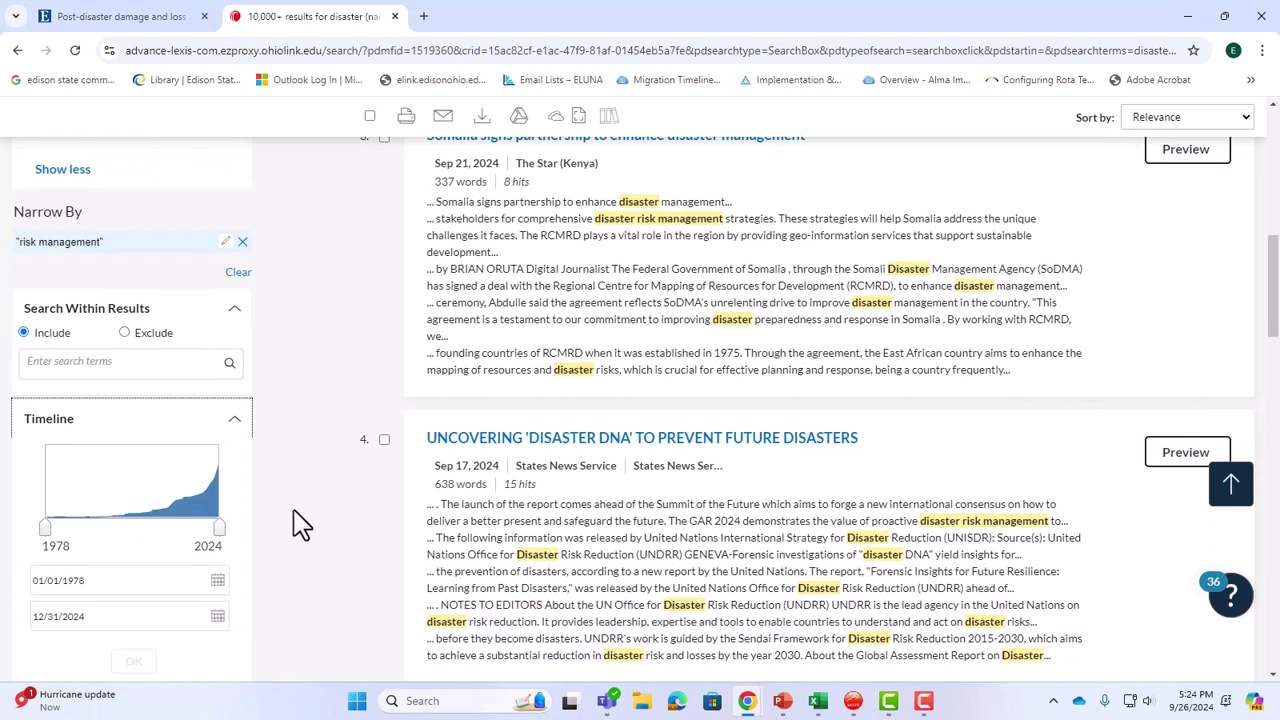
pyautogui.moveTo(216, 376); pyautogui.dragTo(57, 377)
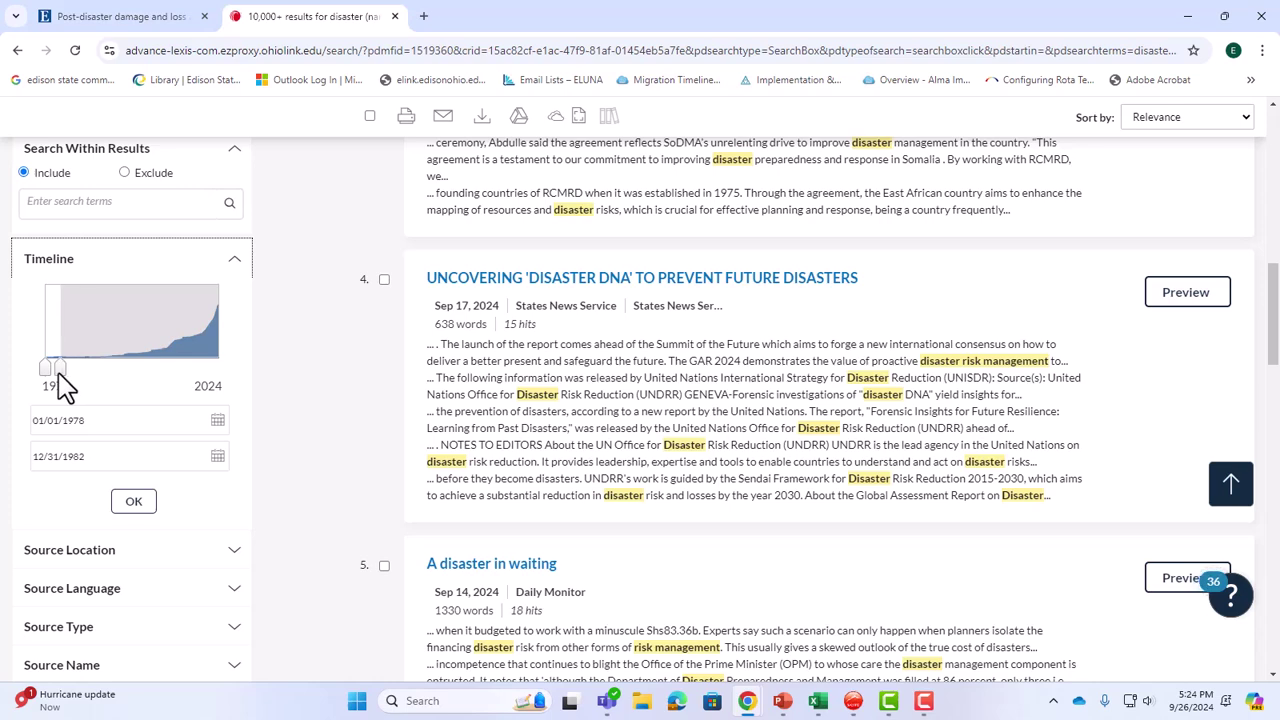
pyautogui.click(134, 500)
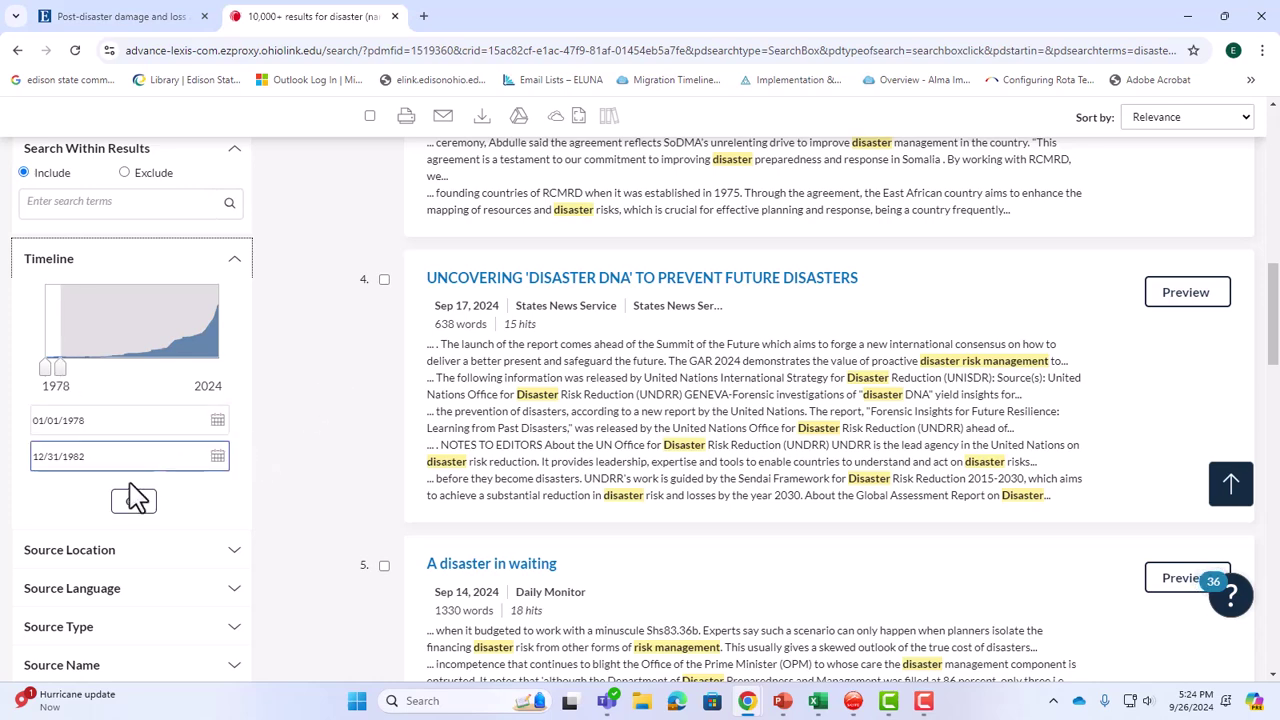
pyautogui.click(134, 500)
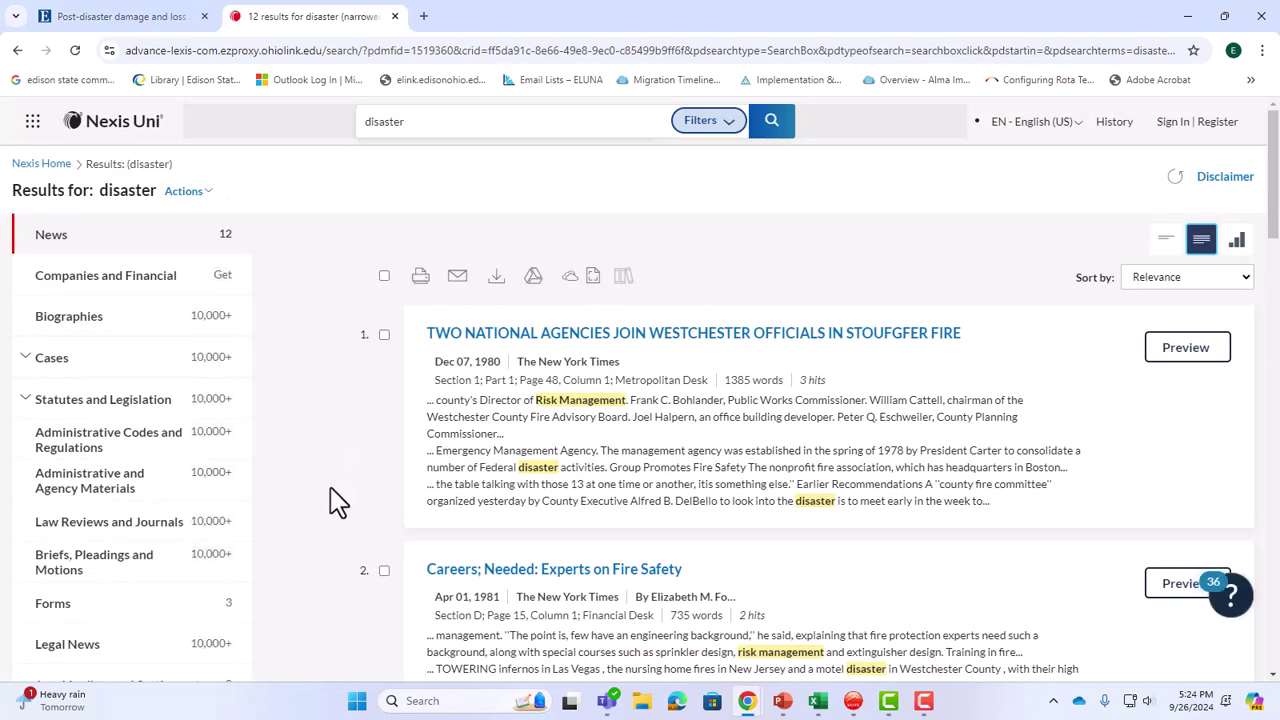
# Examine the date-limited news results, the applied narrowing filters and the remaining source and subject filter categories.
pyautogui.scroll(-4, 338, 500)
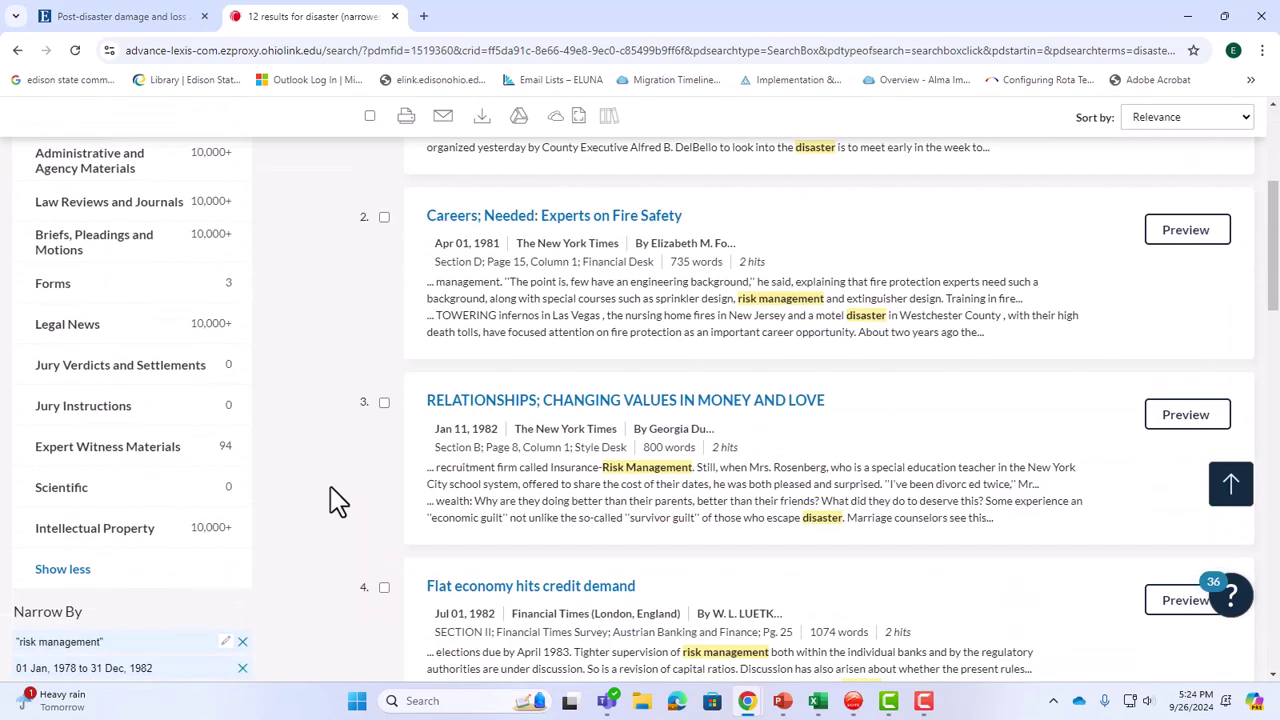
pyautogui.scroll(-3, 338, 500)
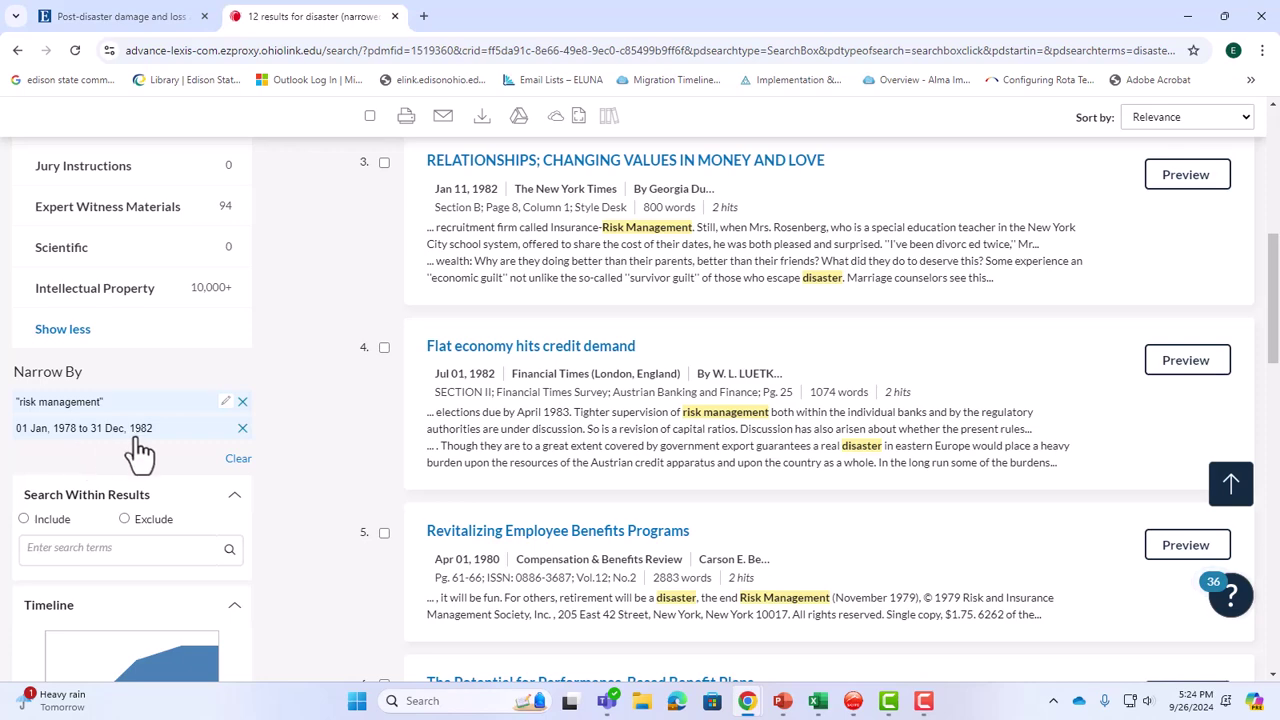
pyautogui.scroll(7, 280, 505)
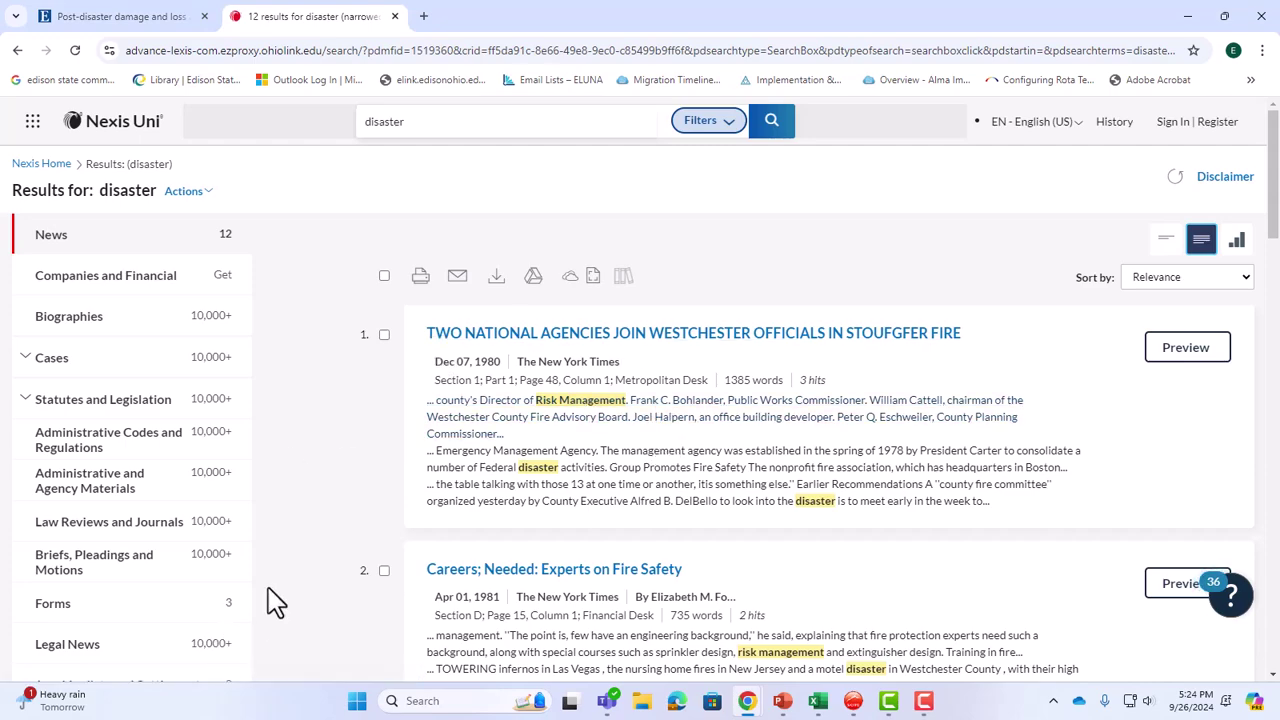
pyautogui.scroll(-5, 270, 600)
pyautogui.scroll(-3, 277, 600)
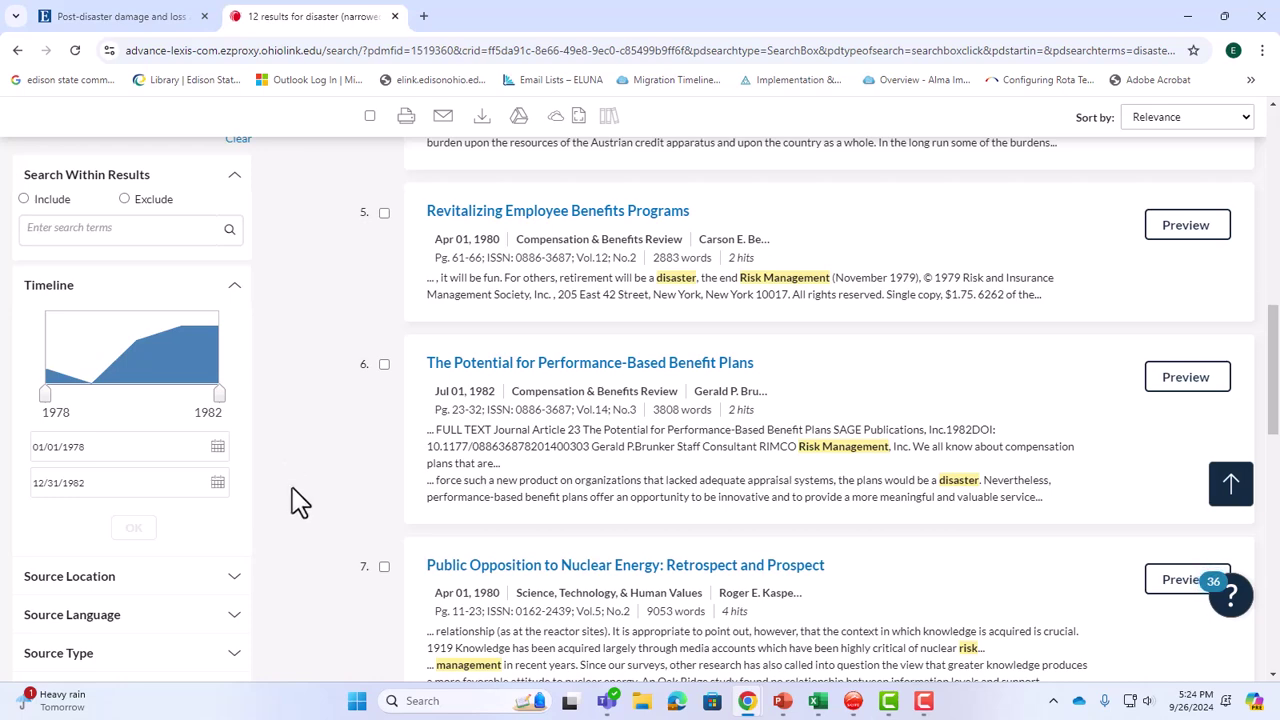
pyautogui.scroll(-1, 300, 503)
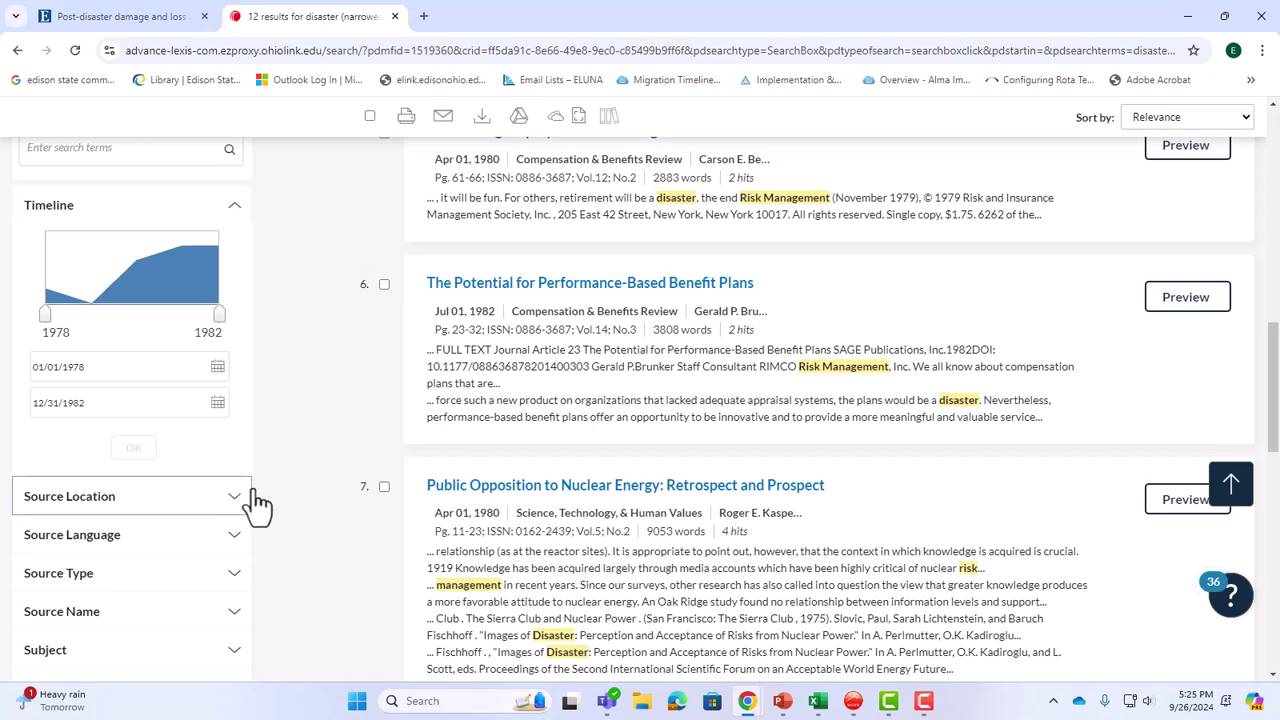
pyautogui.scroll(15, 860, 452)
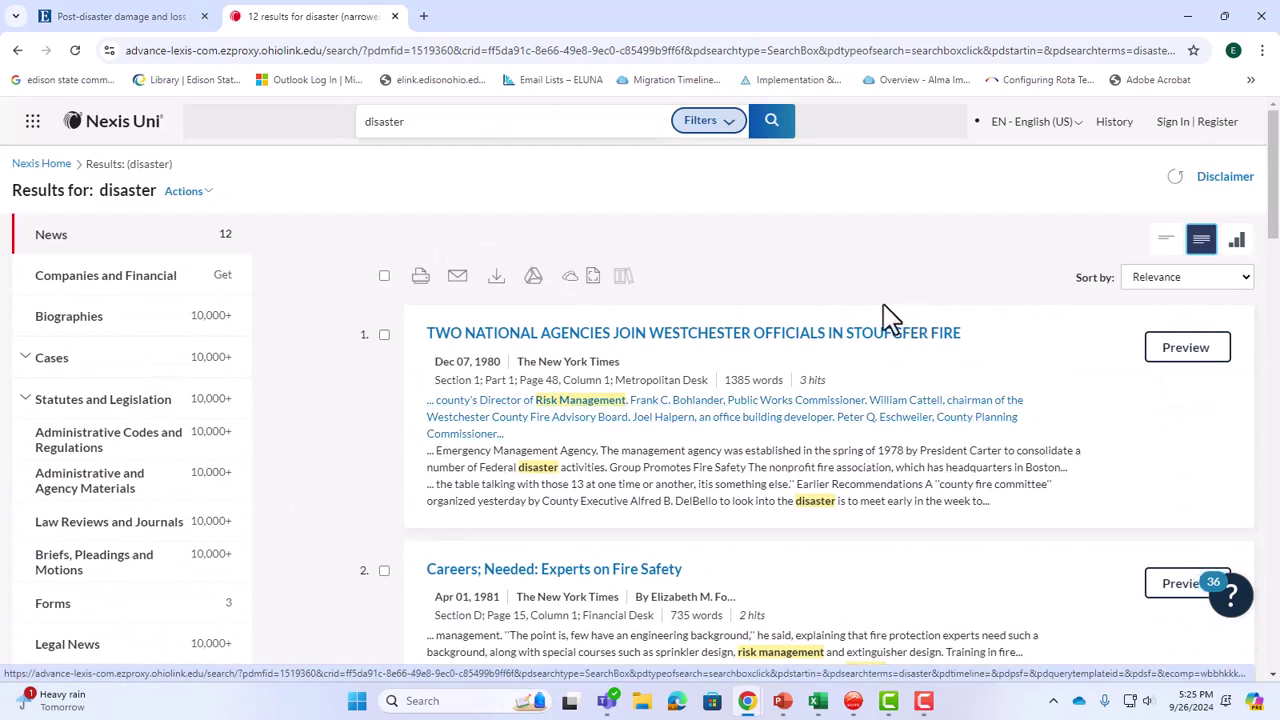
# Open the New York Times article "TWO NATIONAL AGENCIES JOIN WESTCHESTER OFFICIALS IN STOUFGFER FIRE" and skim its full text.
pyautogui.click(797, 340)
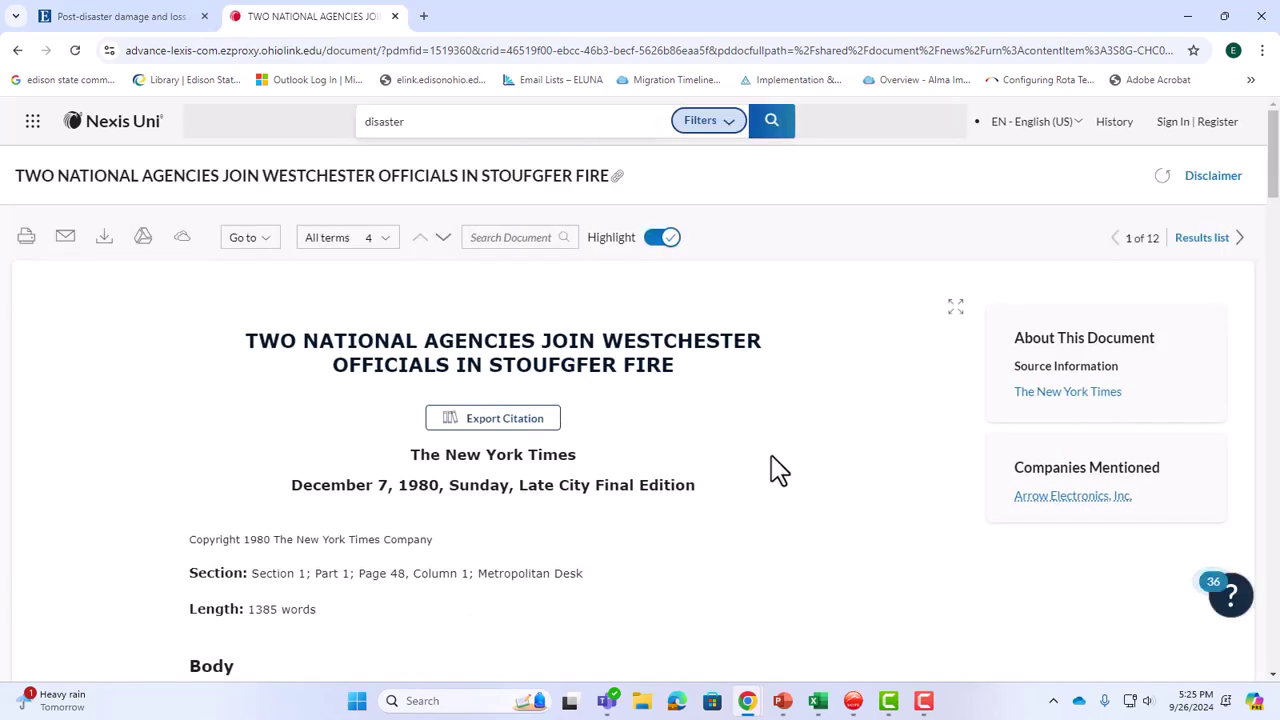
pyautogui.scroll(-5, 808, 482)
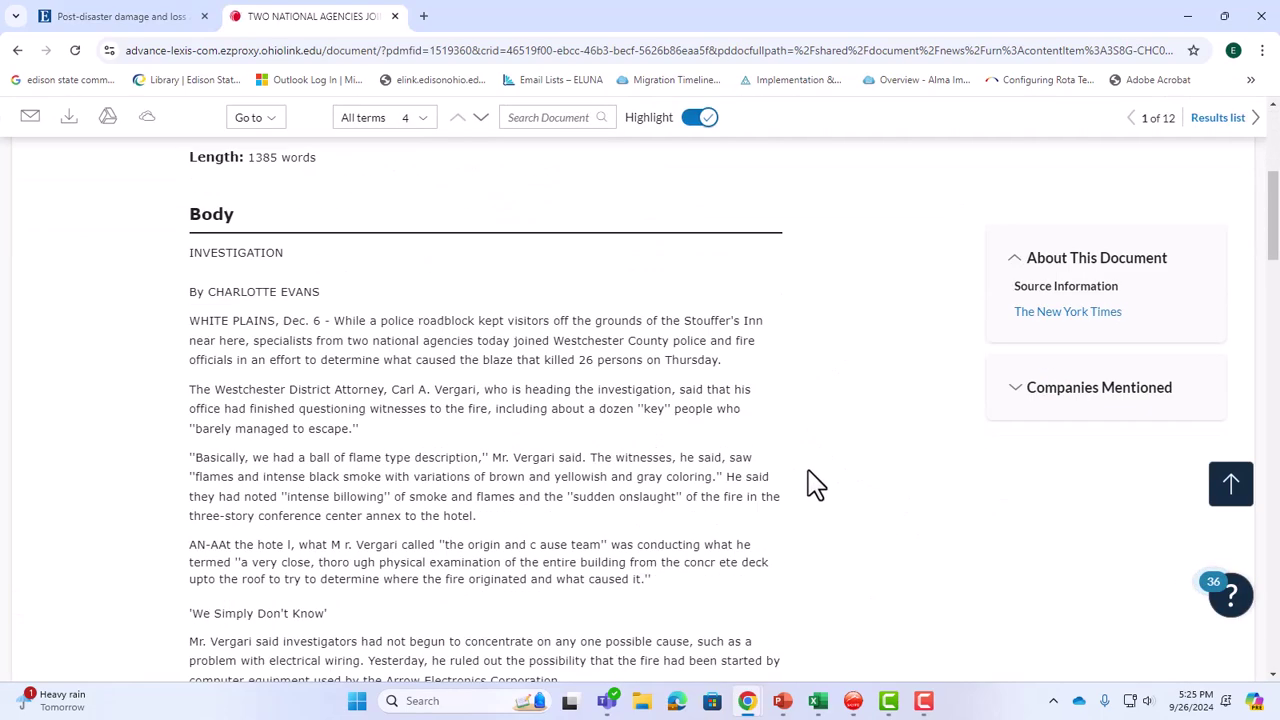
pyautogui.scroll(-14, 813, 484)
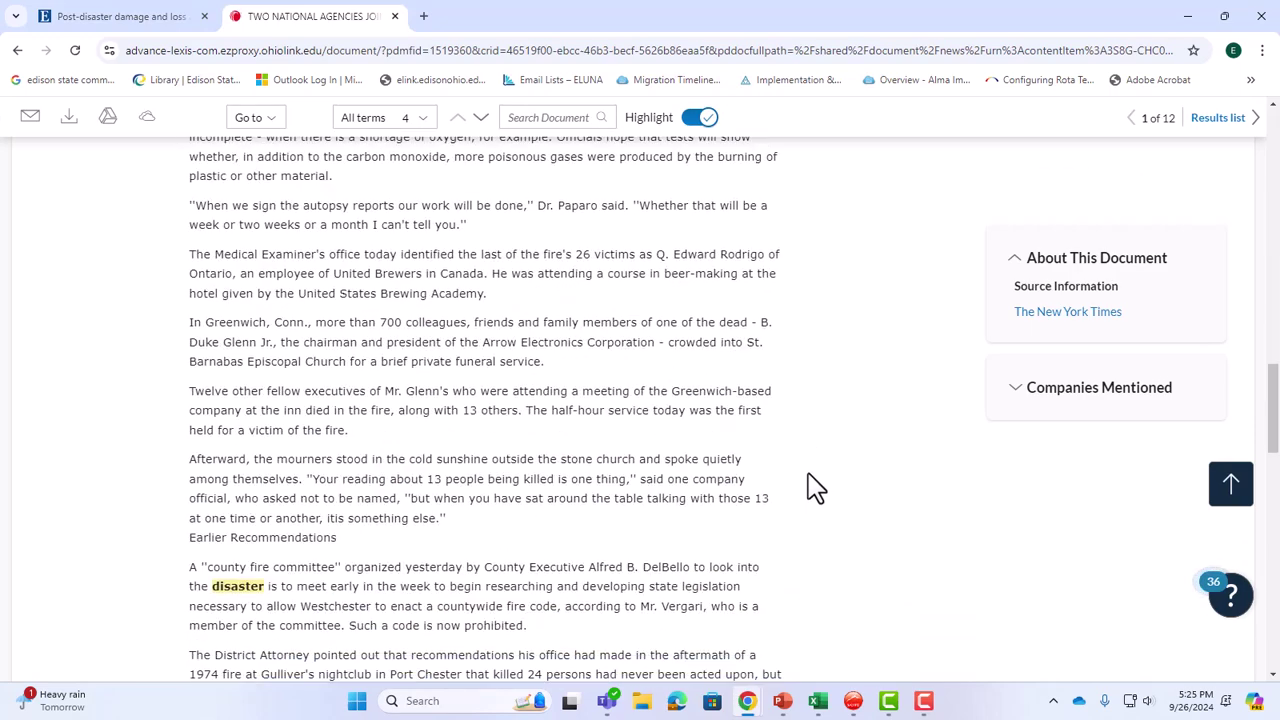
pyautogui.scroll(18, 813, 484)
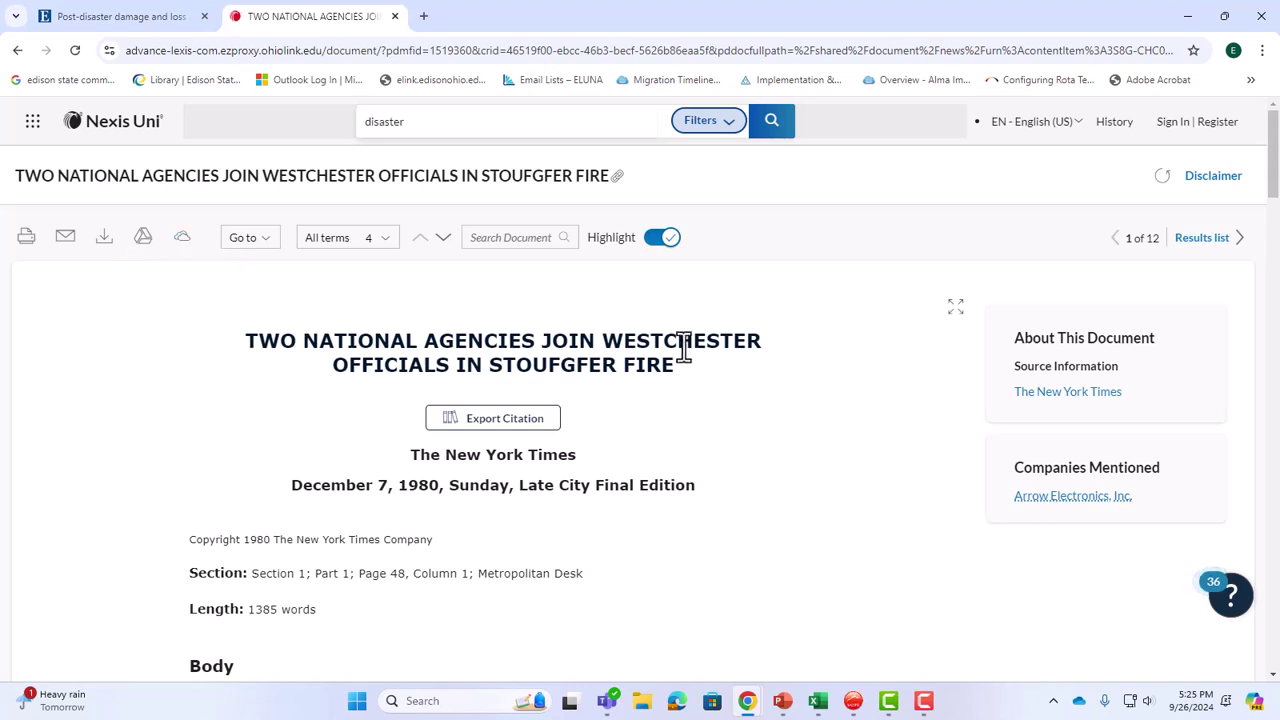
# Generate the article's citation in MLA format, copy it to the clipboard and close the citation export.
pyautogui.click(490, 422)
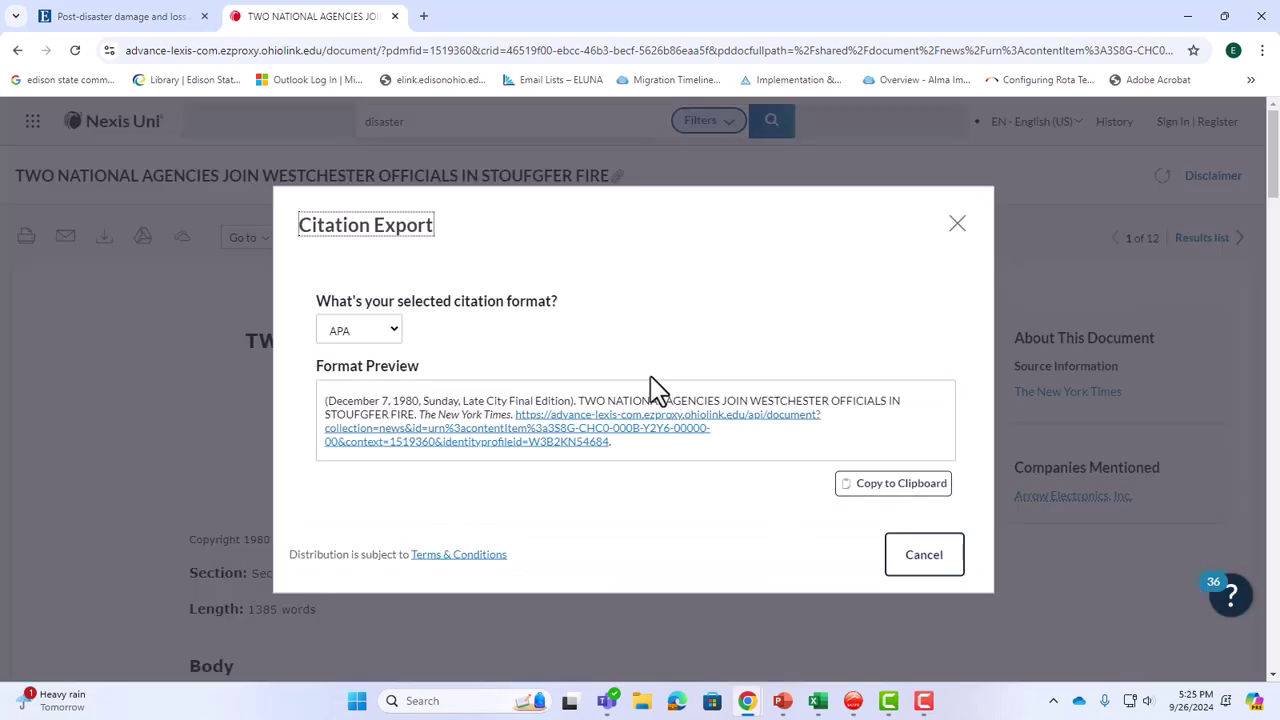
pyautogui.click(398, 338)
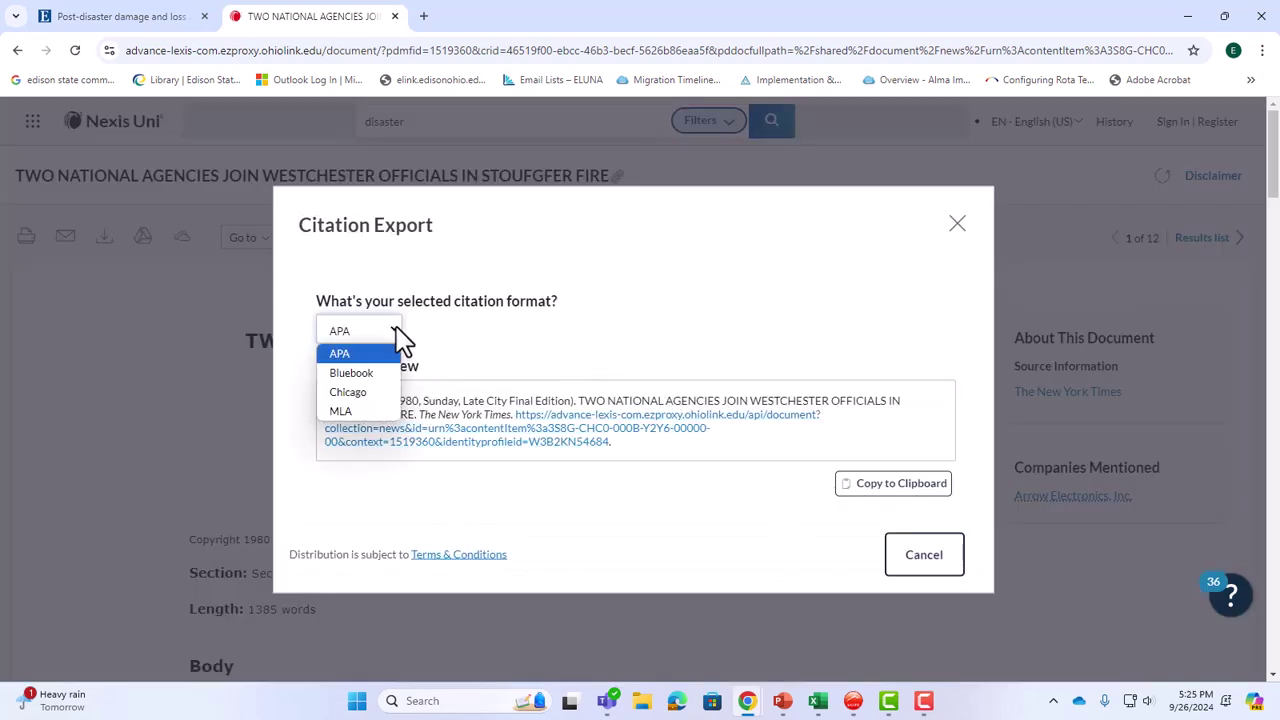
pyautogui.click(343, 408)
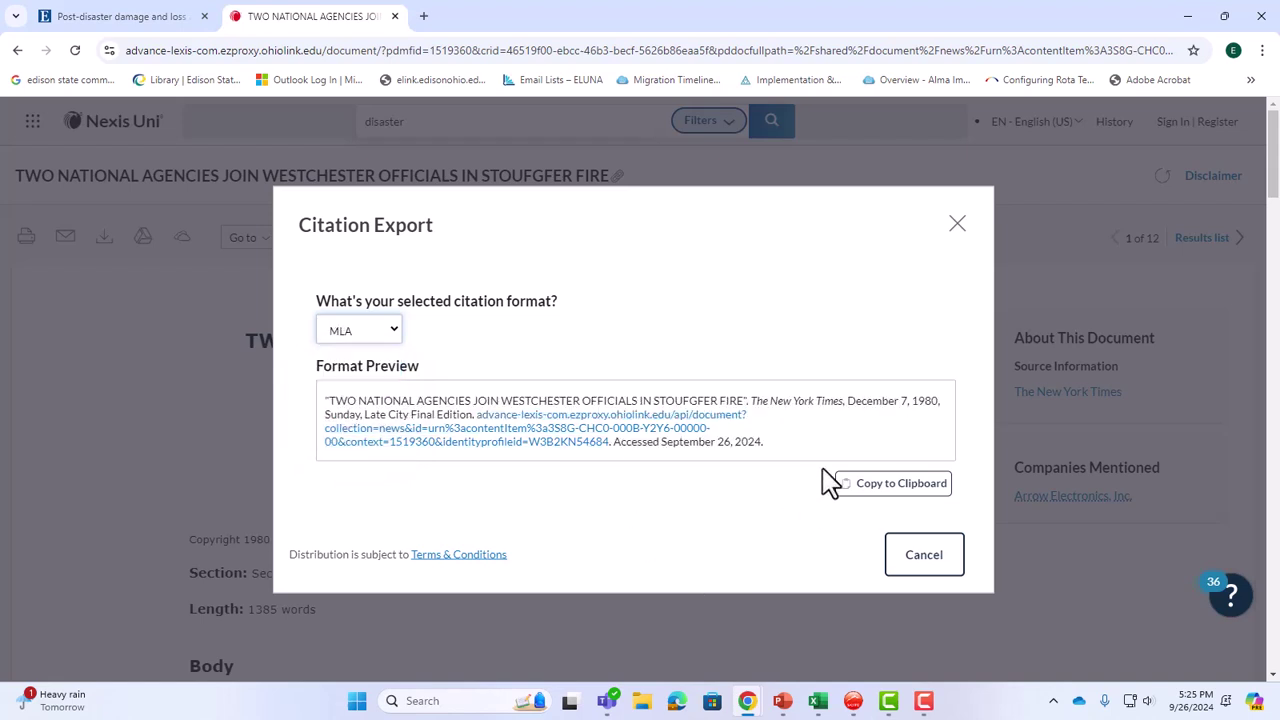
pyautogui.click(887, 490)
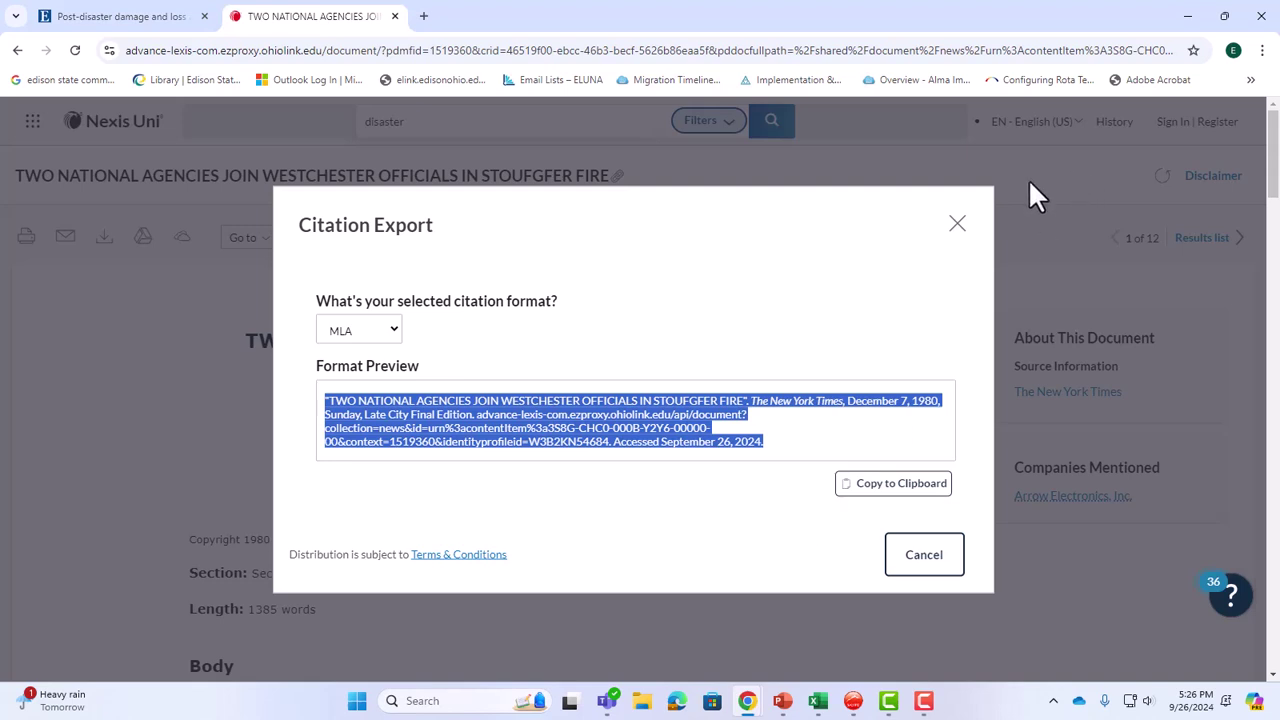
pyautogui.click(958, 225)
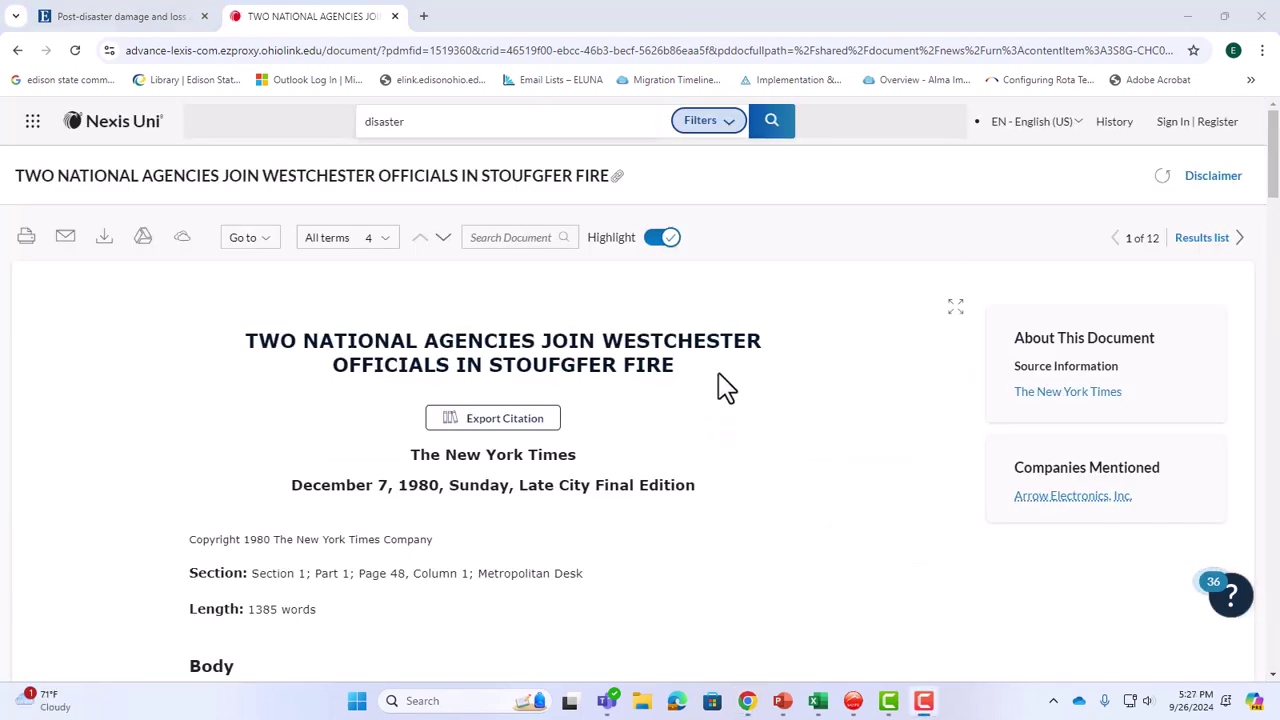
# Open the Edison State Community College website in a new browser tab and go to the library's databases page.
pyautogui.click(425, 16)
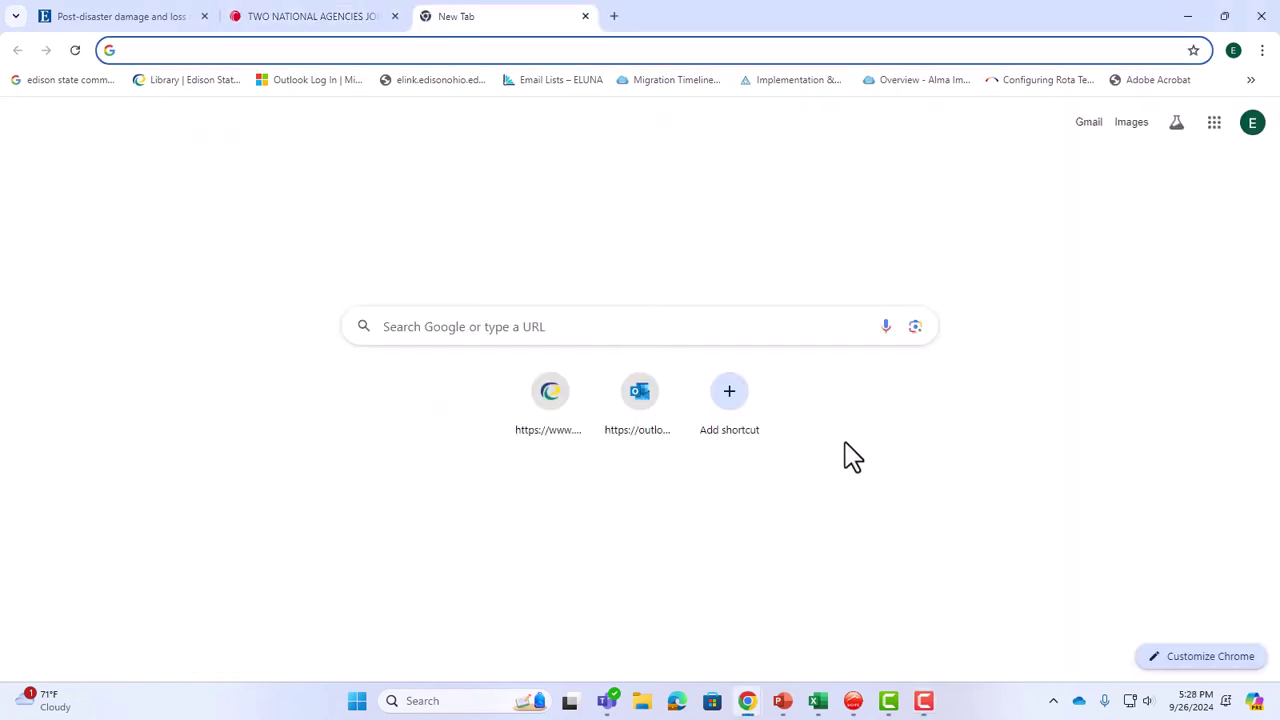
pyautogui.click(554, 400)
pyautogui.moveTo(976, 190)
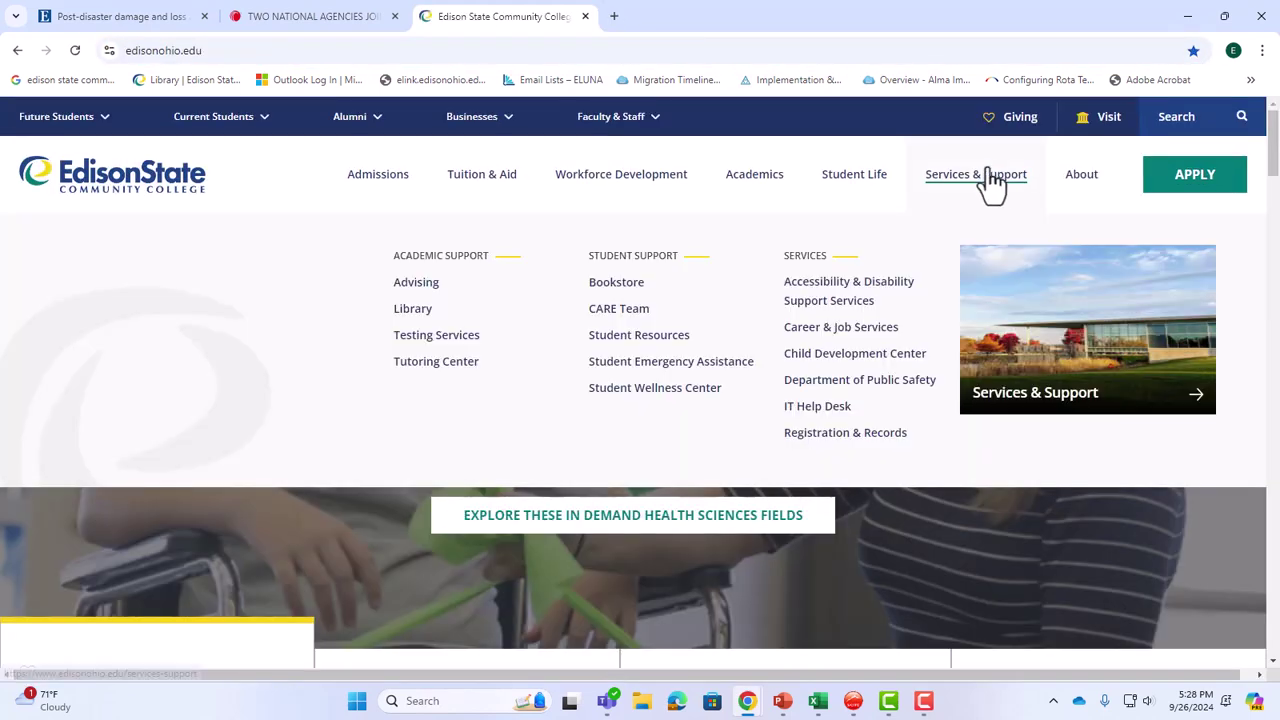
pyautogui.click(424, 310)
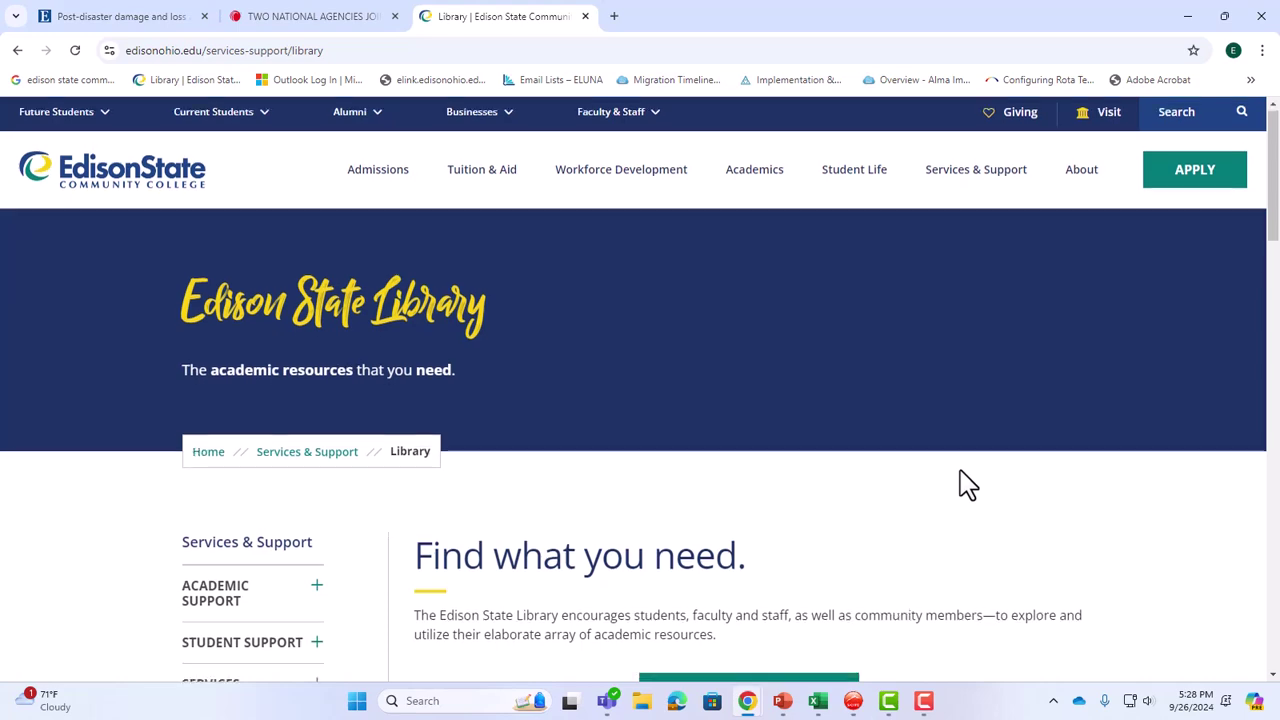
pyautogui.scroll(-3, 965, 483)
pyautogui.scroll(-2, 1141, 476)
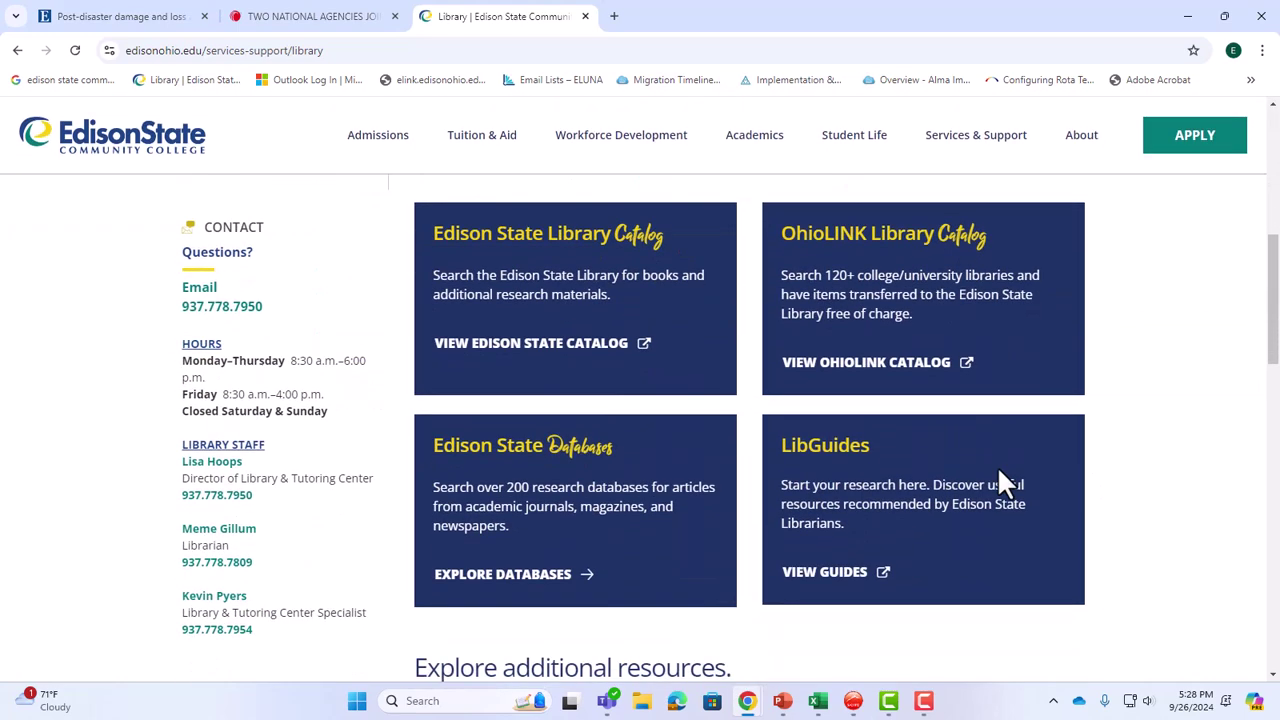
pyautogui.click(543, 592)
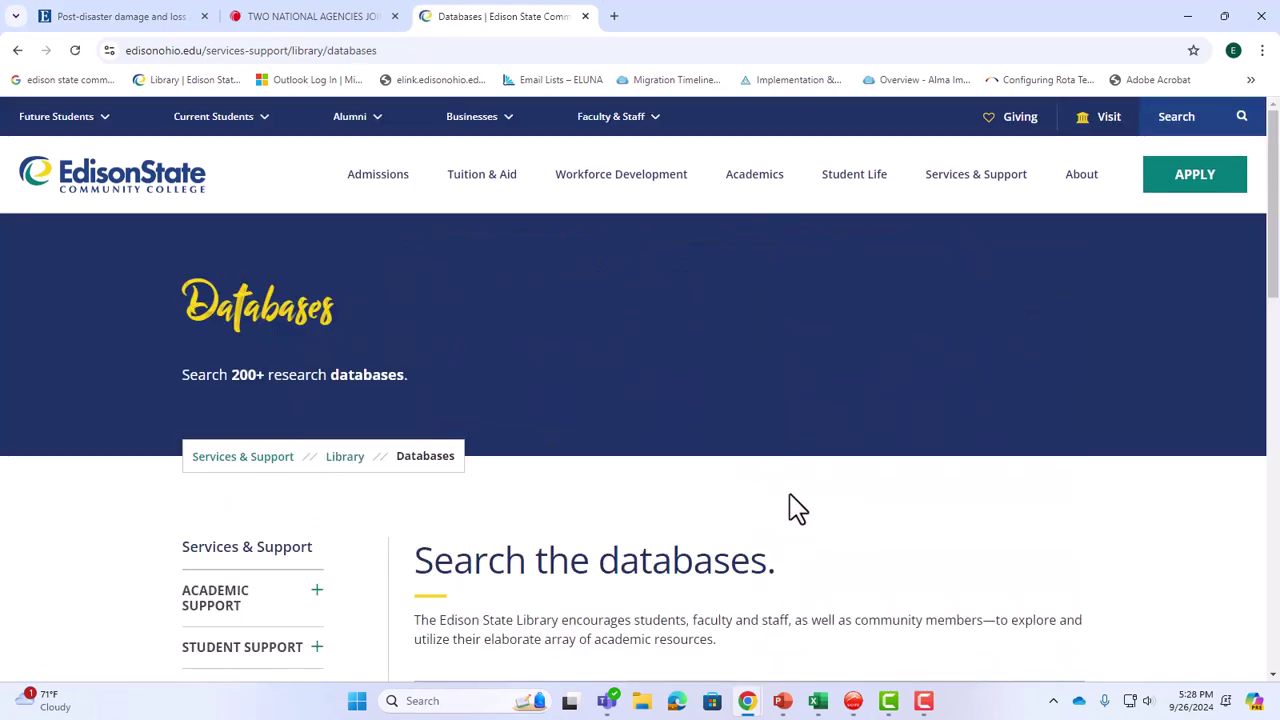
# Look through the library's database listings and open Opposing Viewpoints from the additional databases.
pyautogui.scroll(-4, 797, 508)
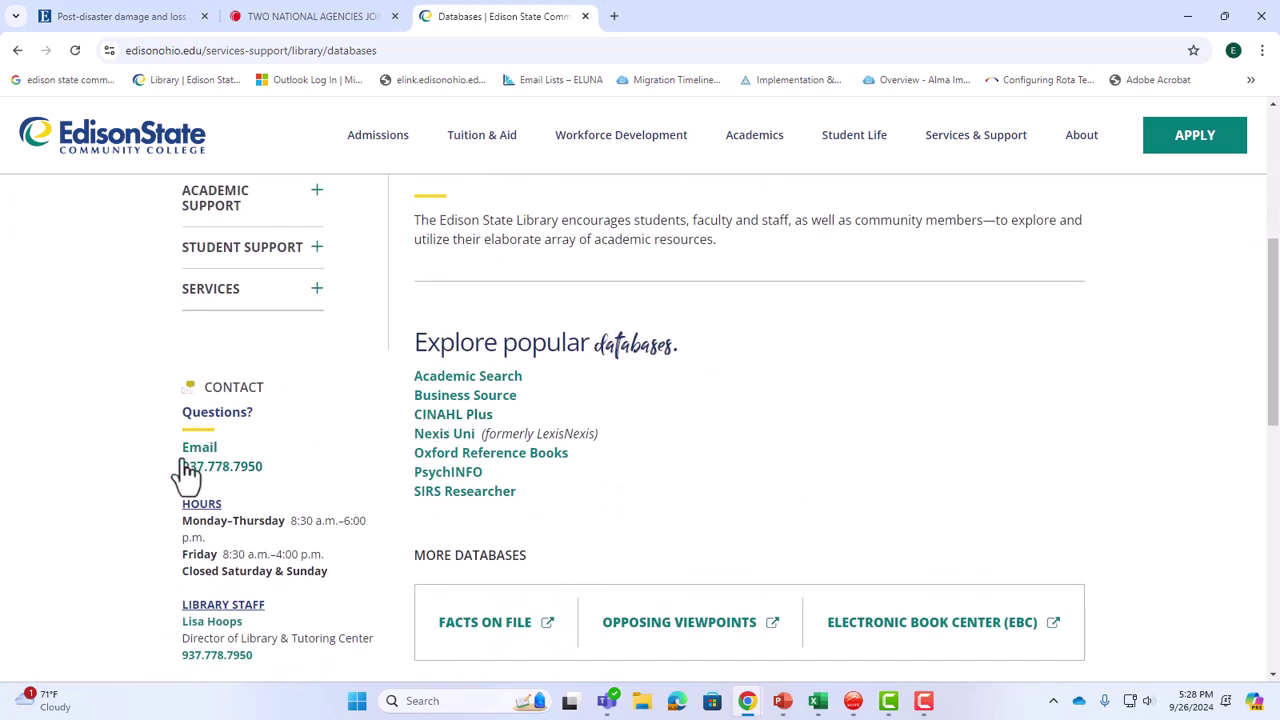
pyautogui.scroll(-1, 228, 560)
pyautogui.scroll(-4, 228, 560)
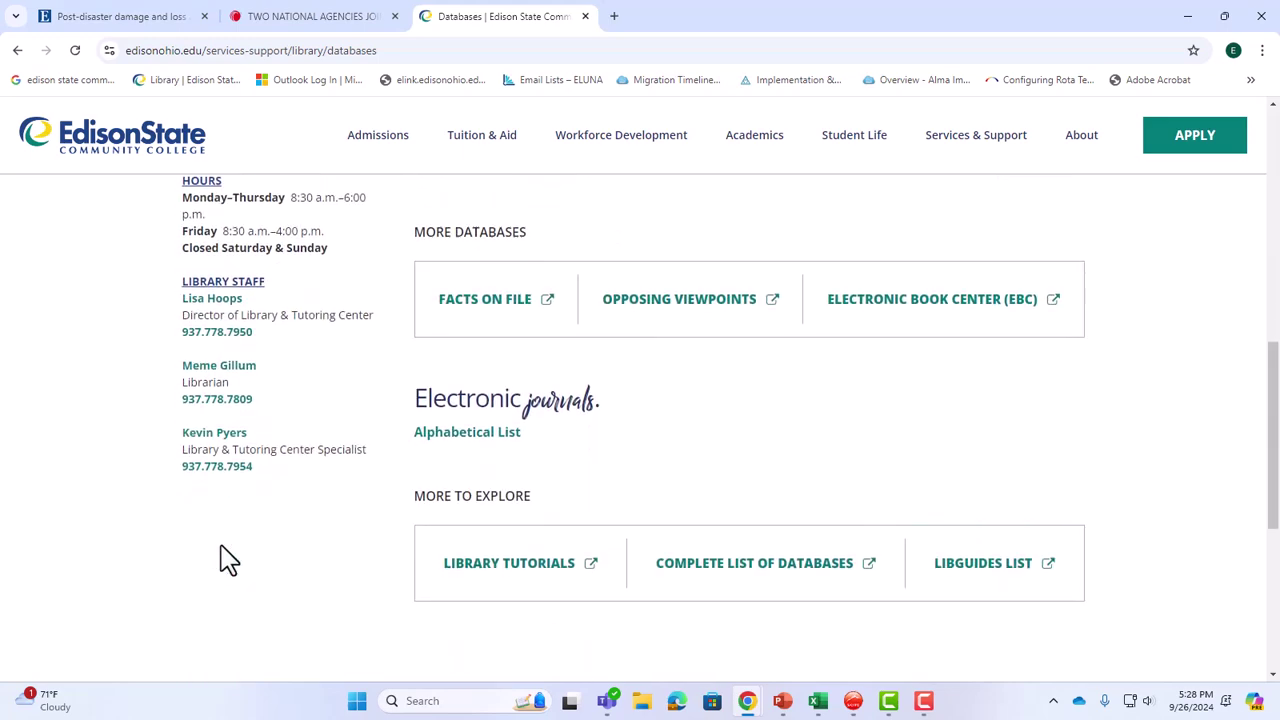
pyautogui.scroll(4, 1077, 354)
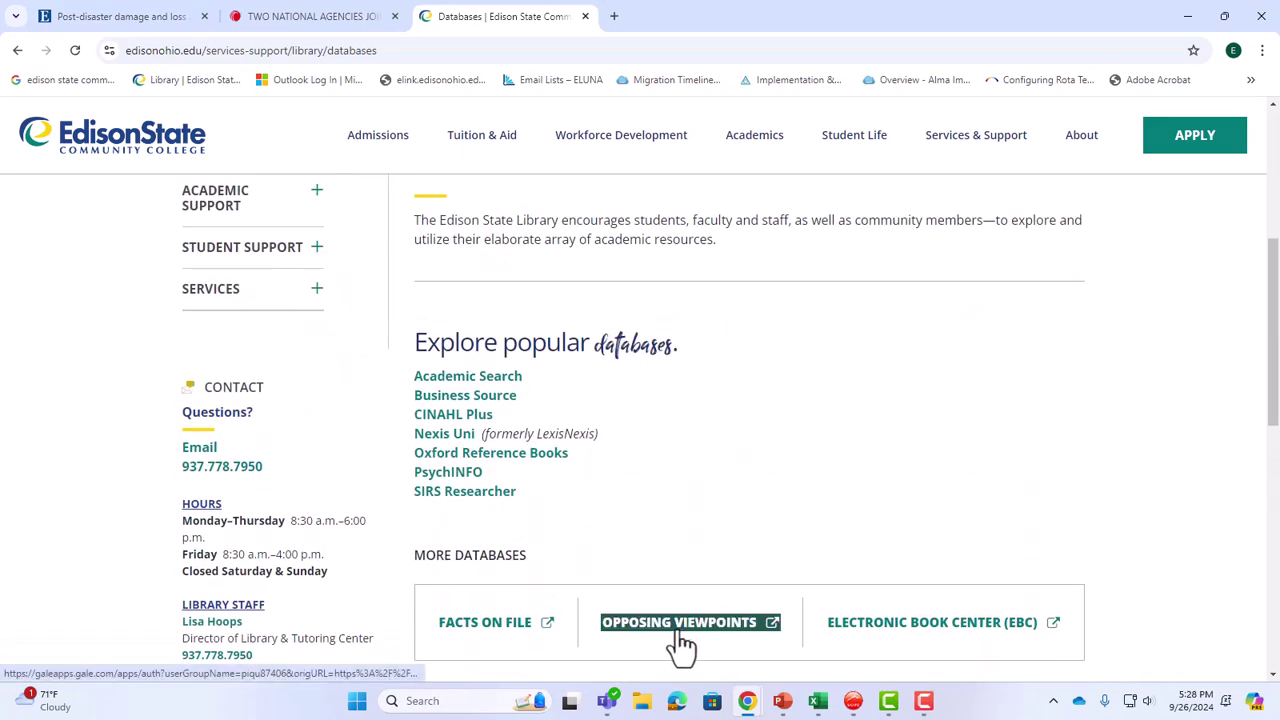
pyautogui.click(682, 645)
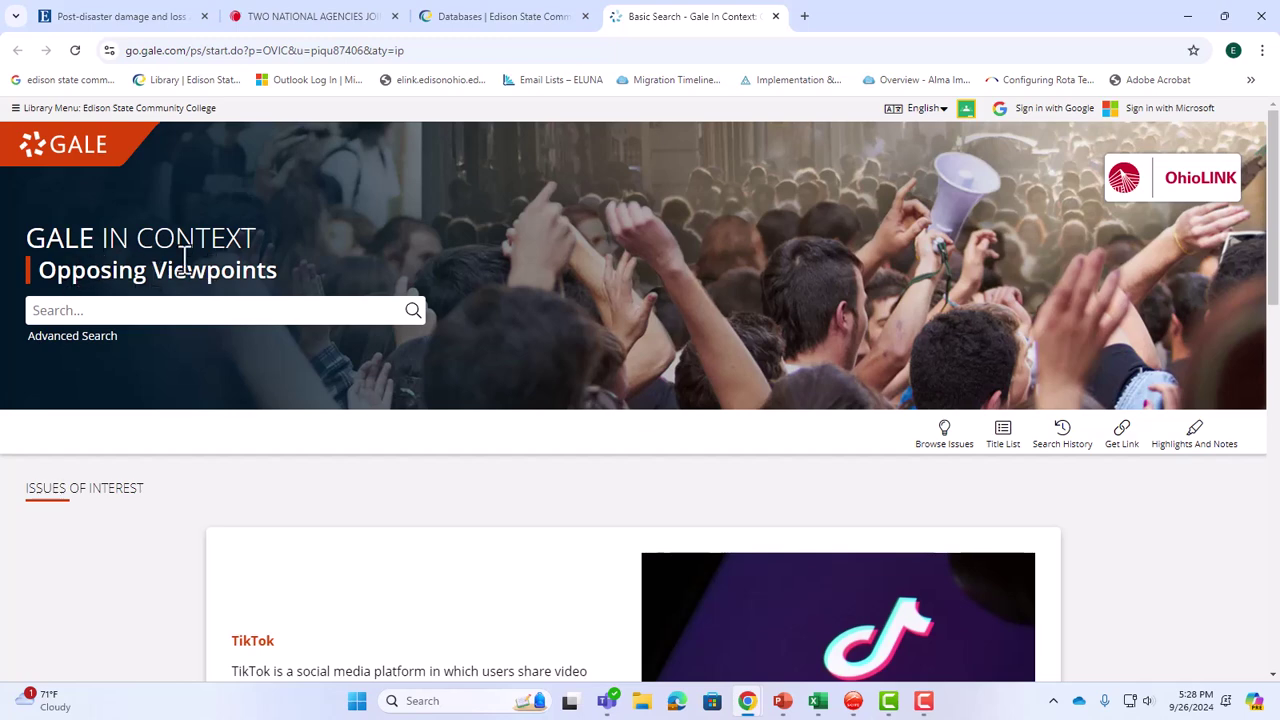
# Look through the featured issues of interest and the issue categories on the Opposing Viewpoints home page.
pyautogui.scroll(-2, 384, 534)
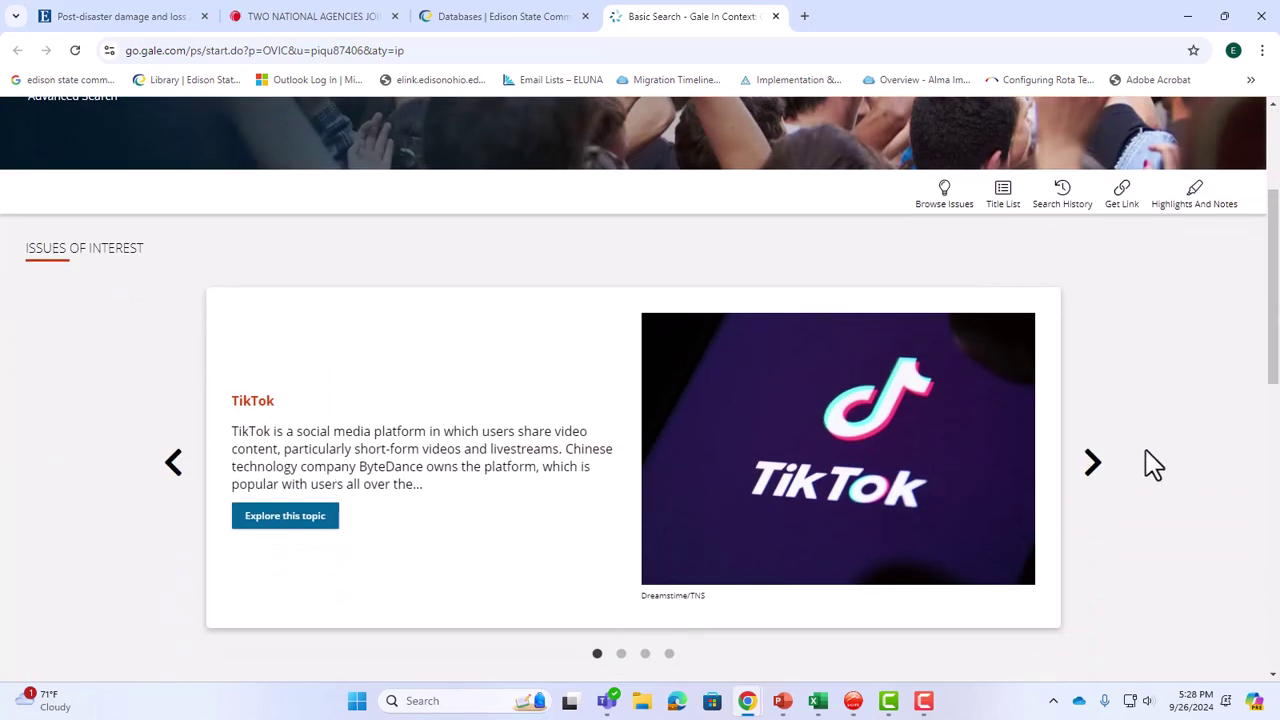
pyautogui.click(1090, 466)
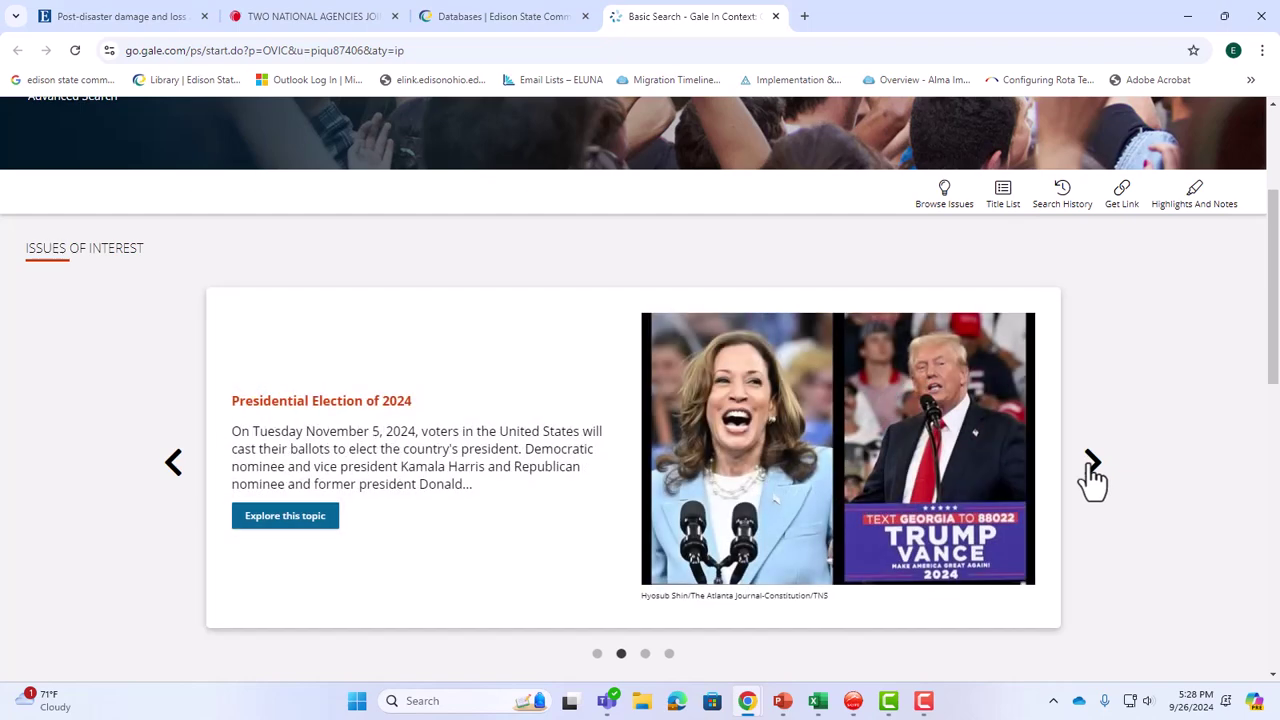
pyautogui.click(1090, 466)
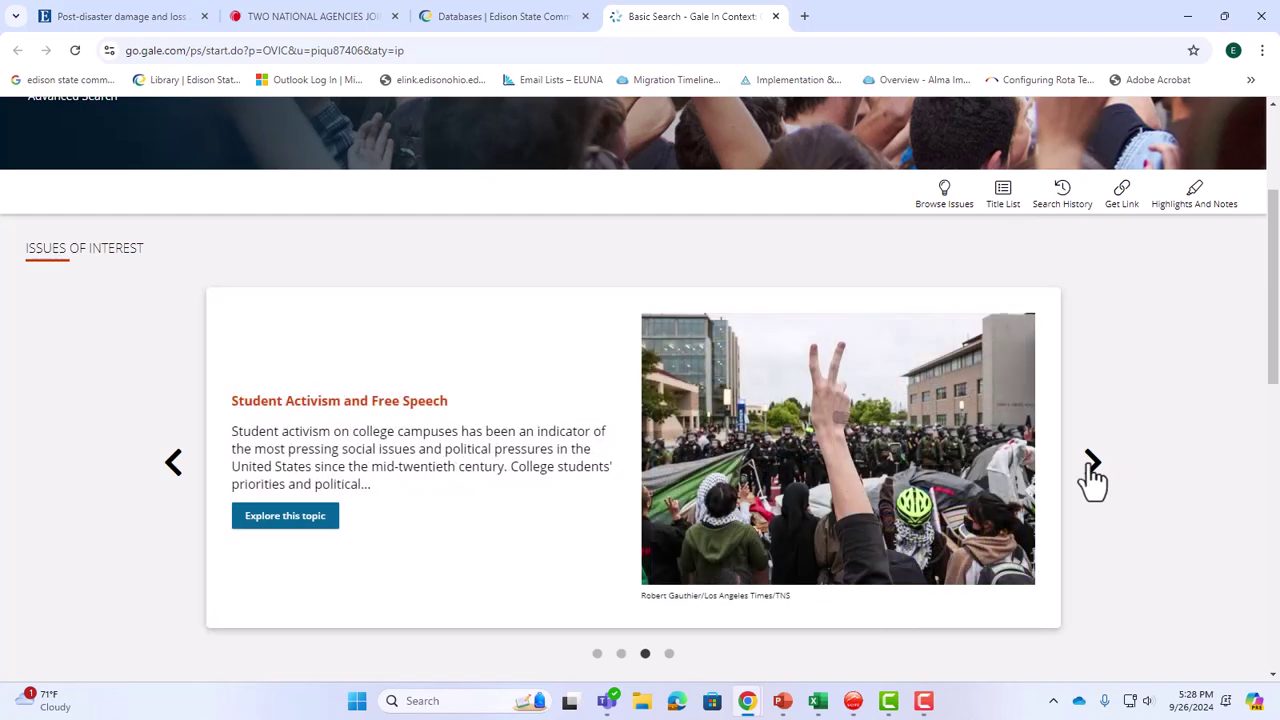
pyautogui.click(1090, 466)
pyautogui.scroll(-5, 1148, 405)
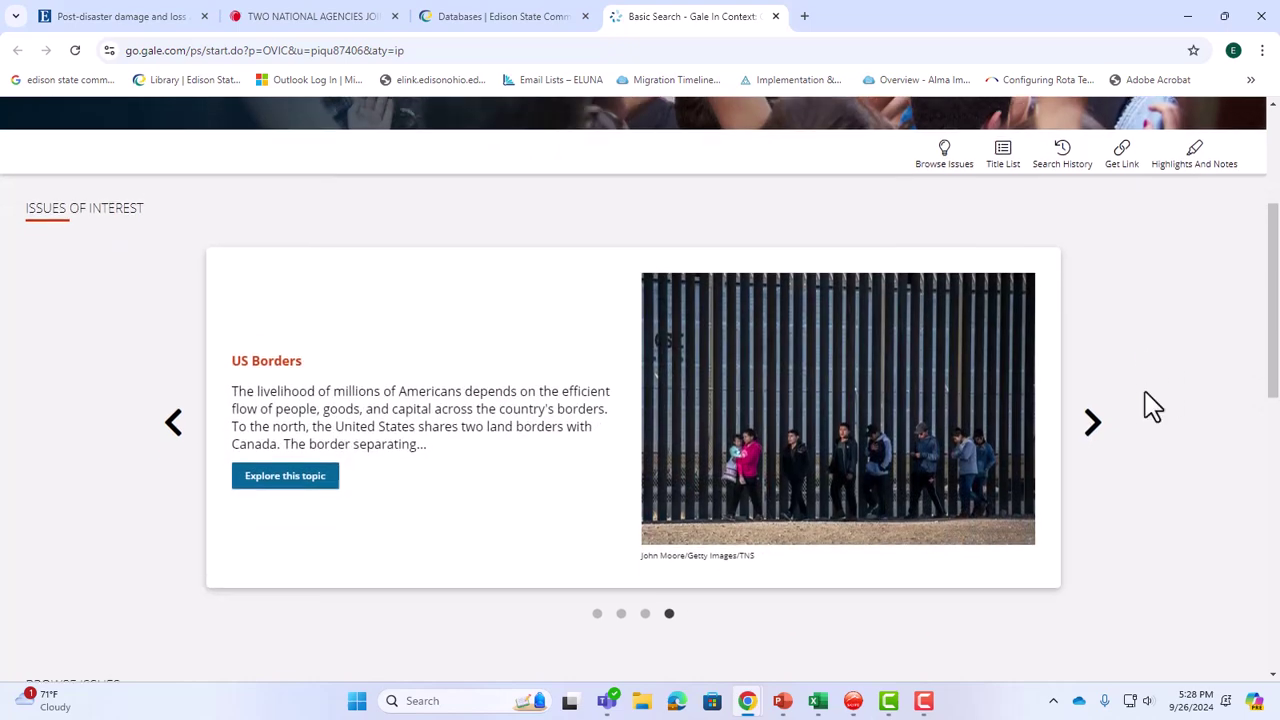
pyautogui.scroll(-2, 1151, 405)
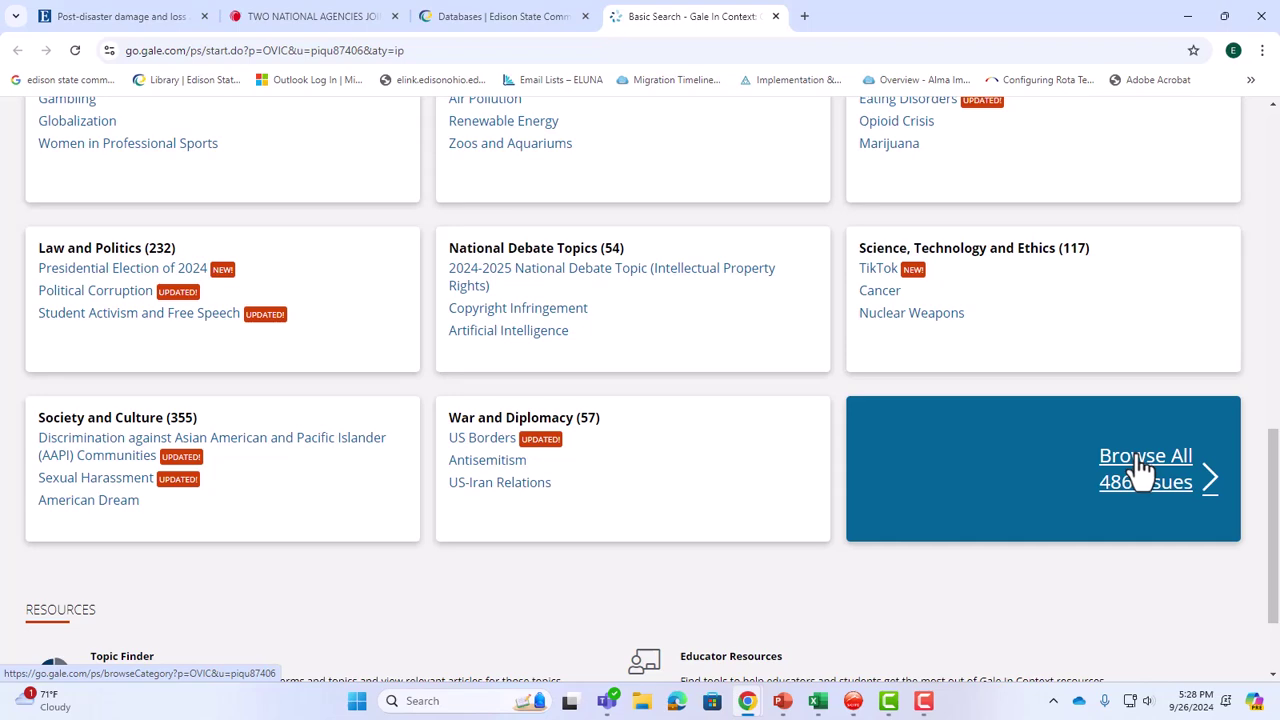
# Browse the full list of Opposing Viewpoints issues and open the Privacy topic.
pyautogui.scroll(8, 1140, 470)
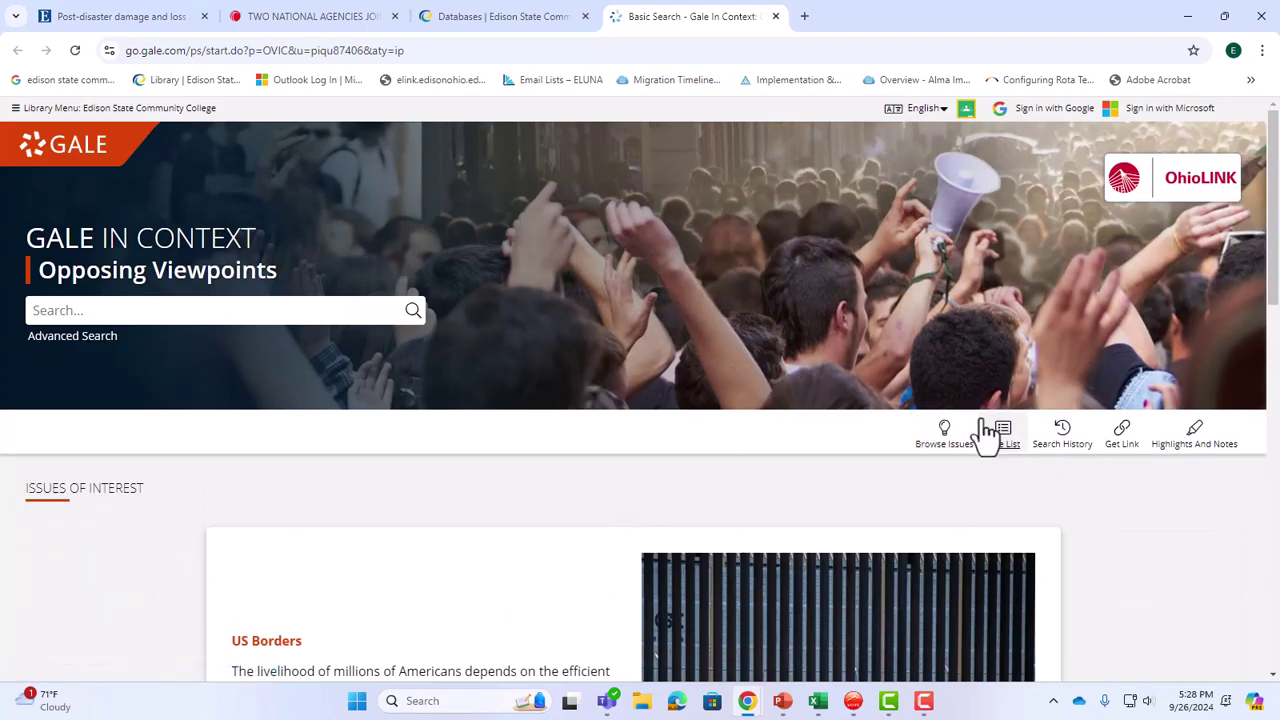
pyautogui.click(944, 440)
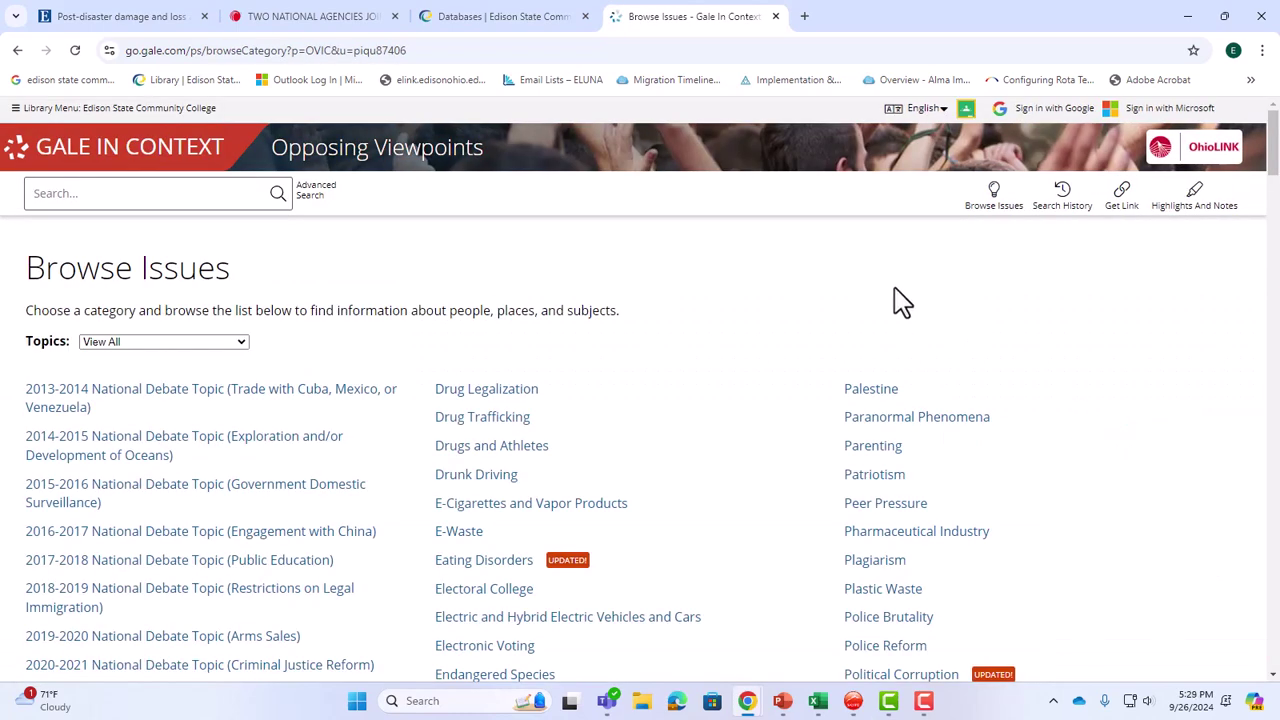
pyautogui.scroll(-5, 897, 298)
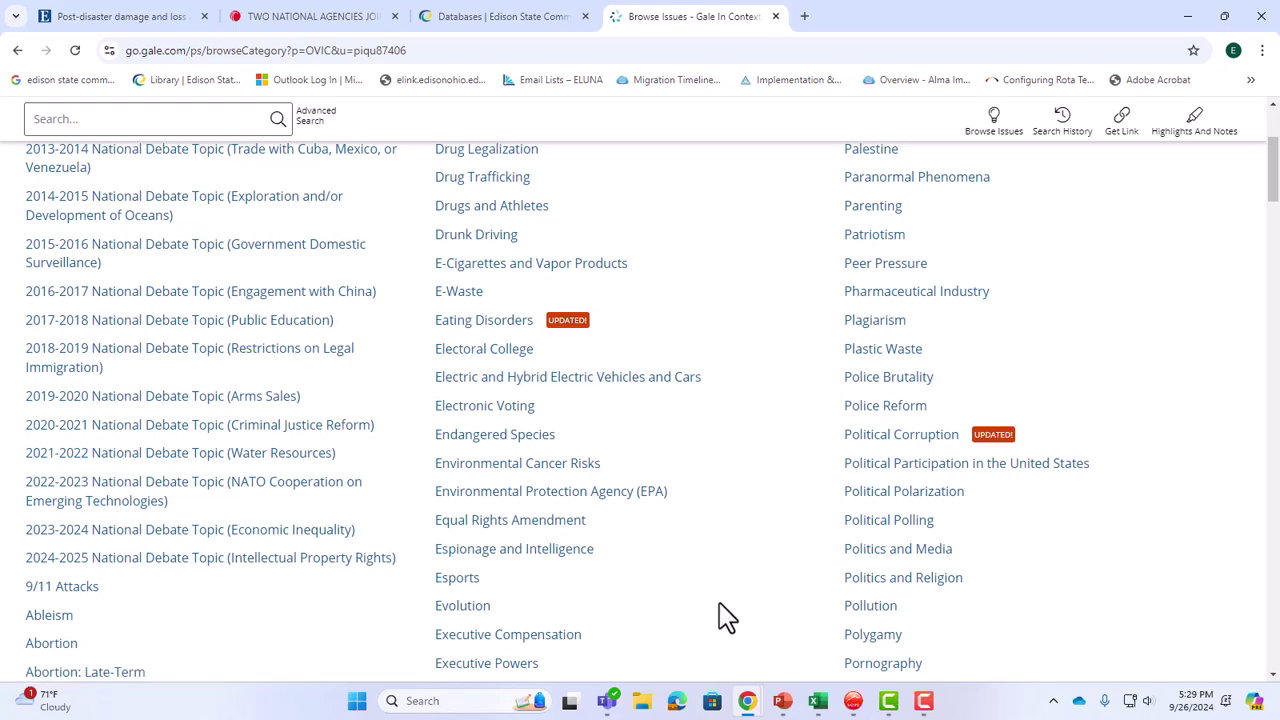
pyautogui.scroll(-1, 722, 615)
pyautogui.scroll(-1, 722, 615)
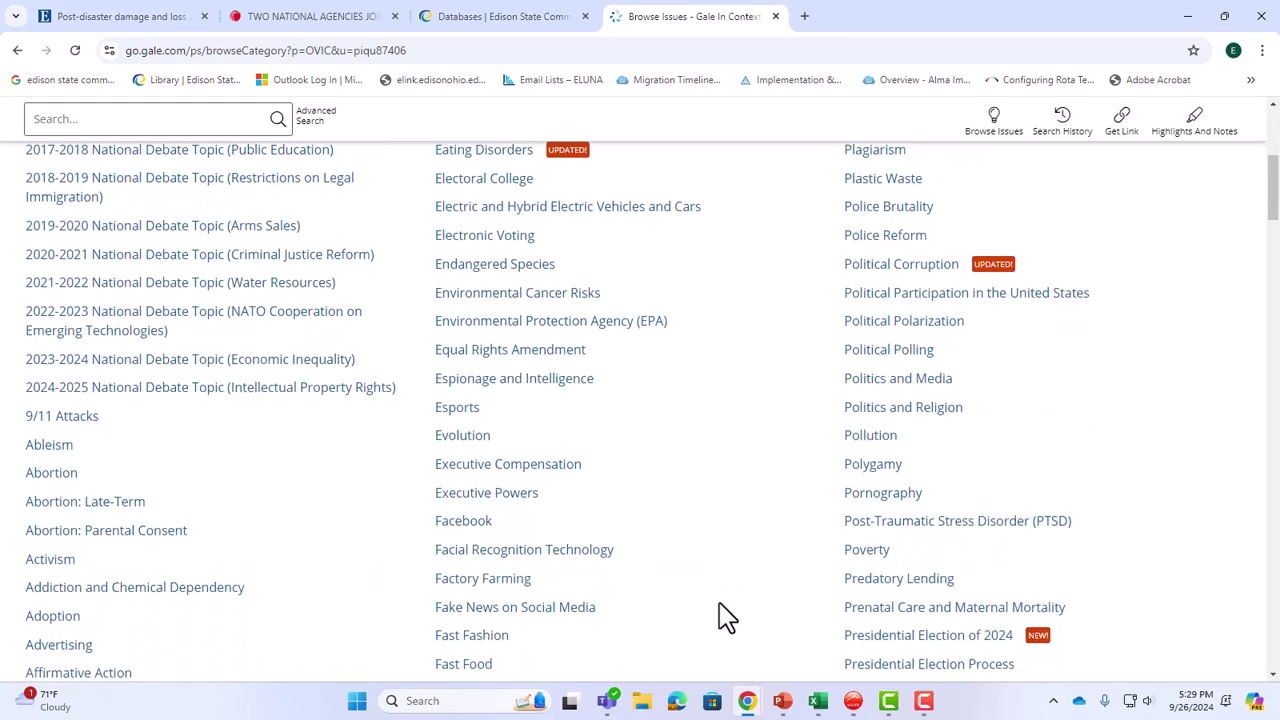
pyautogui.scroll(-2, 722, 615)
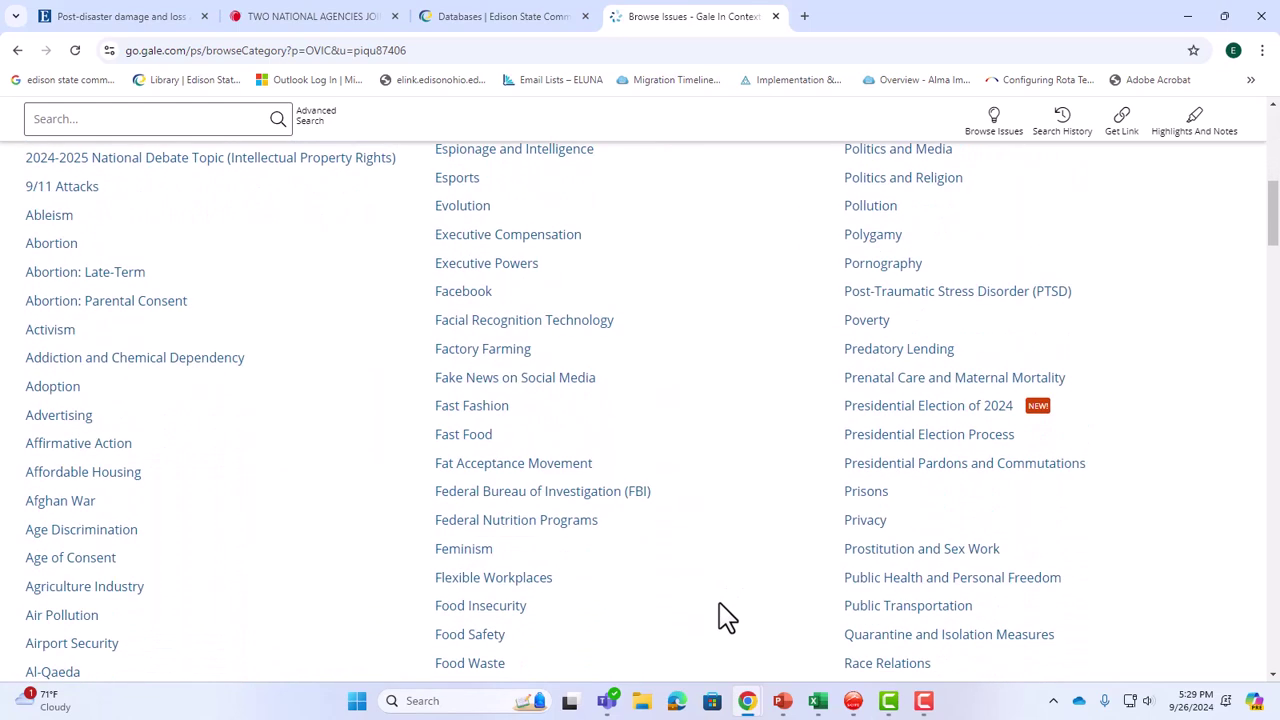
pyautogui.click(870, 522)
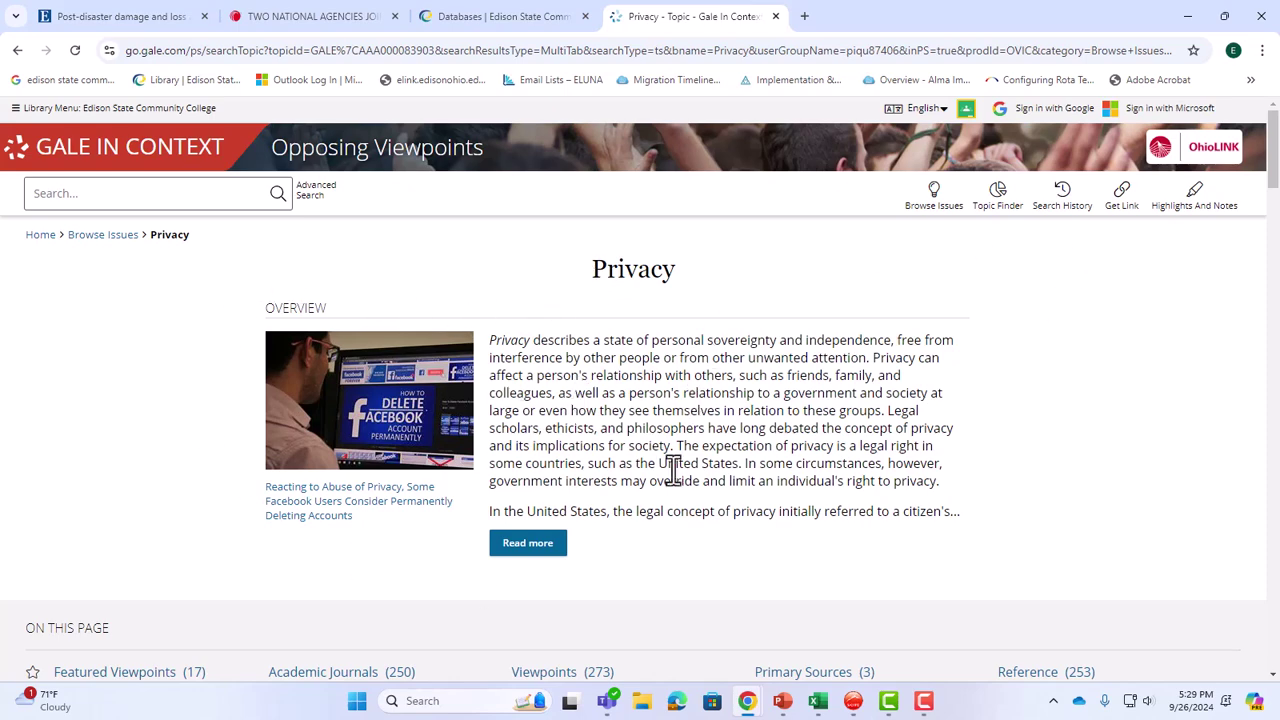
# Look over the Privacy topic's overview and content types, and search within its results for "disaster".
pyautogui.scroll(-3, 672, 470)
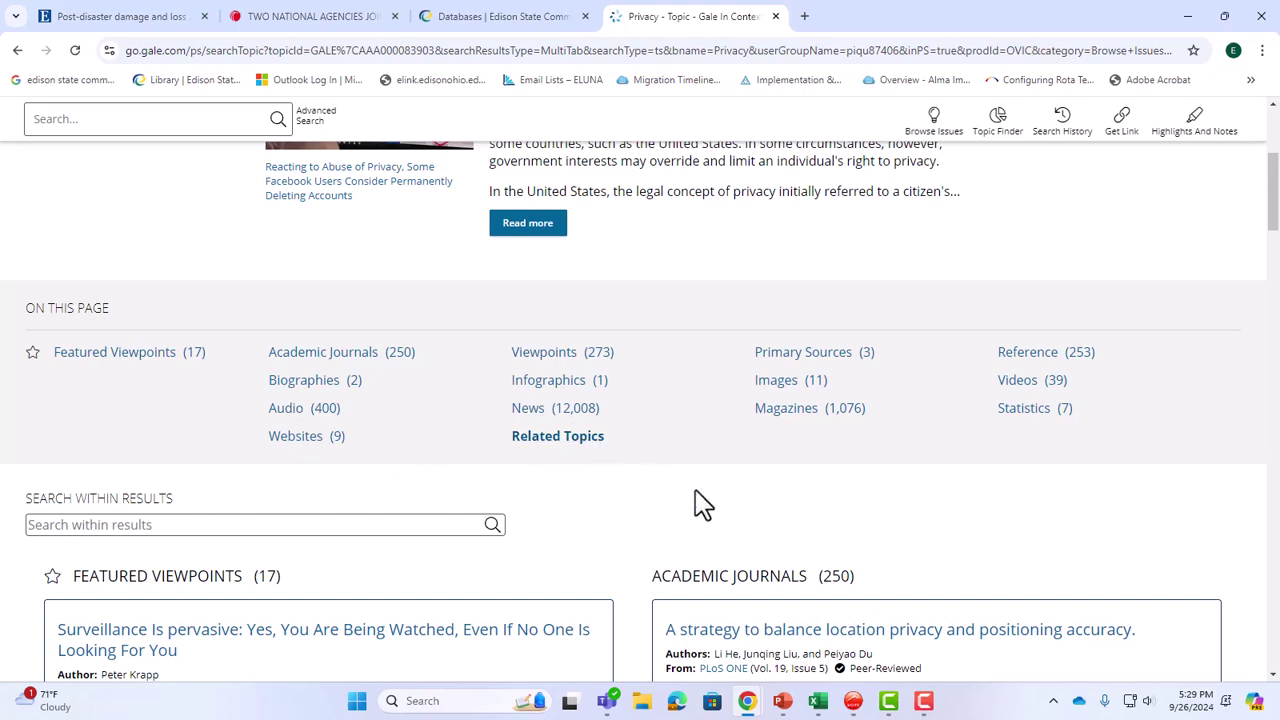
pyautogui.scroll(3, 704, 505)
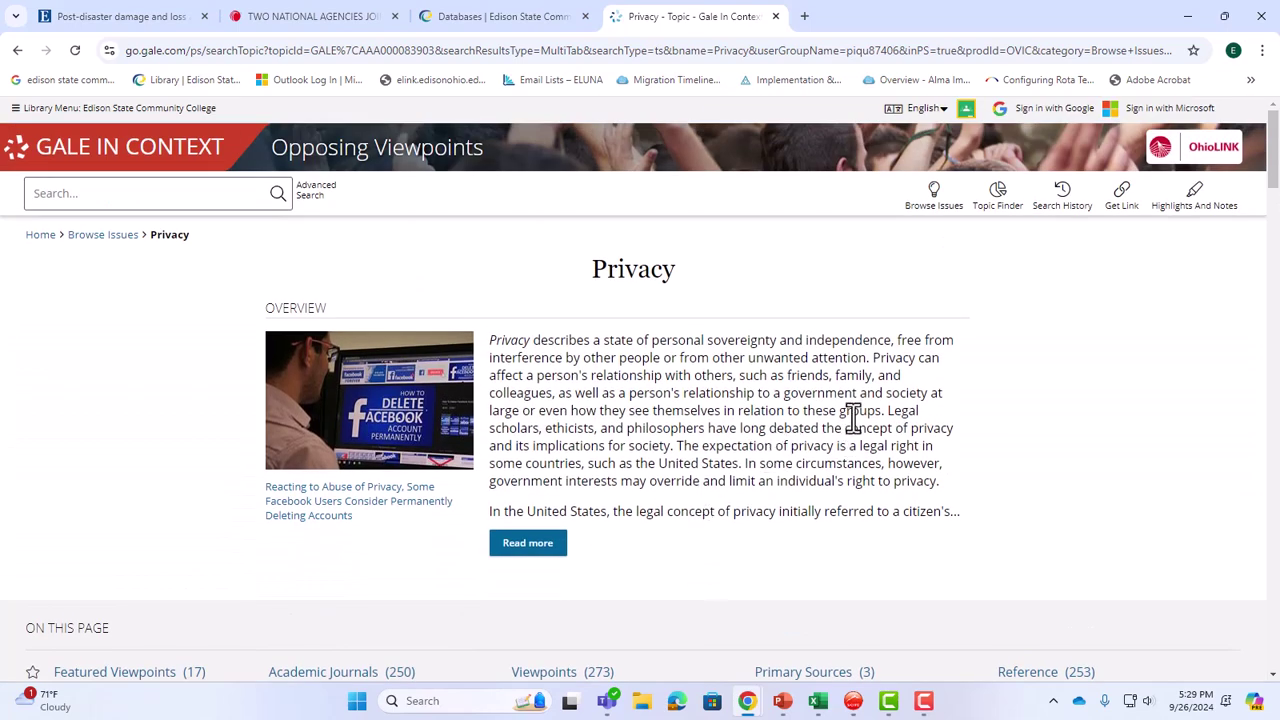
pyautogui.scroll(-4, 677, 340)
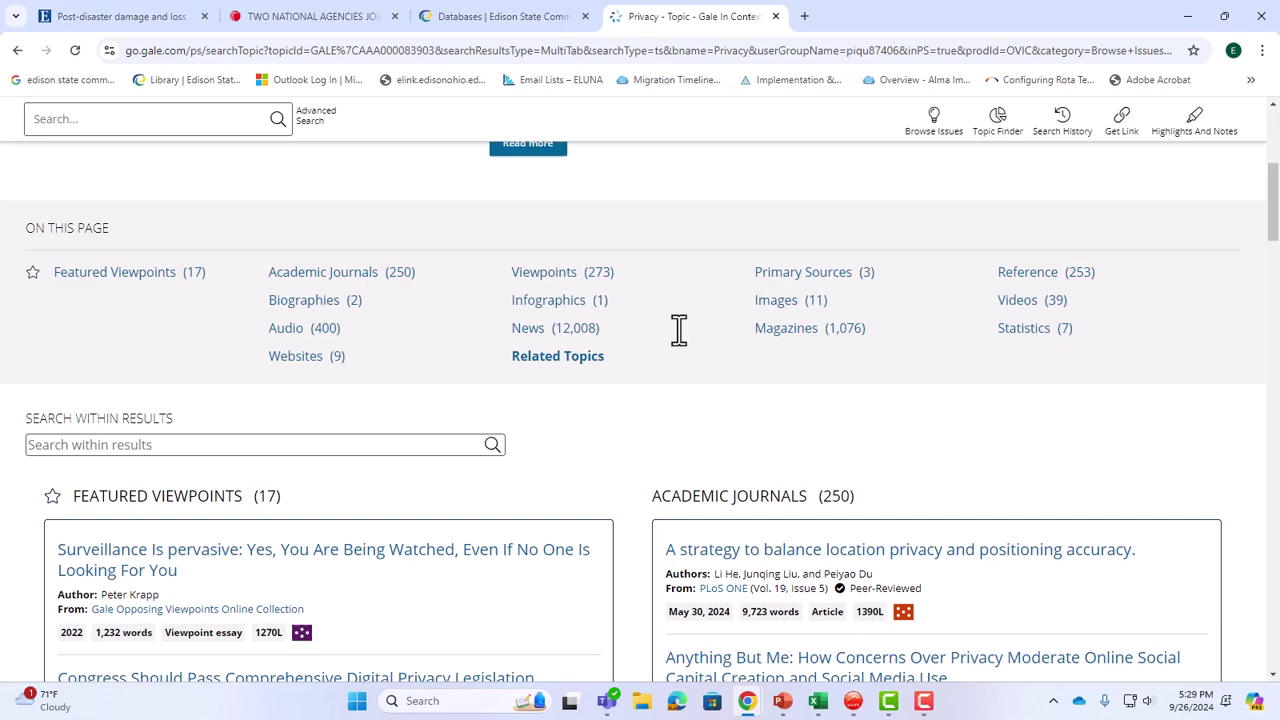
pyautogui.scroll(-9, 678, 330)
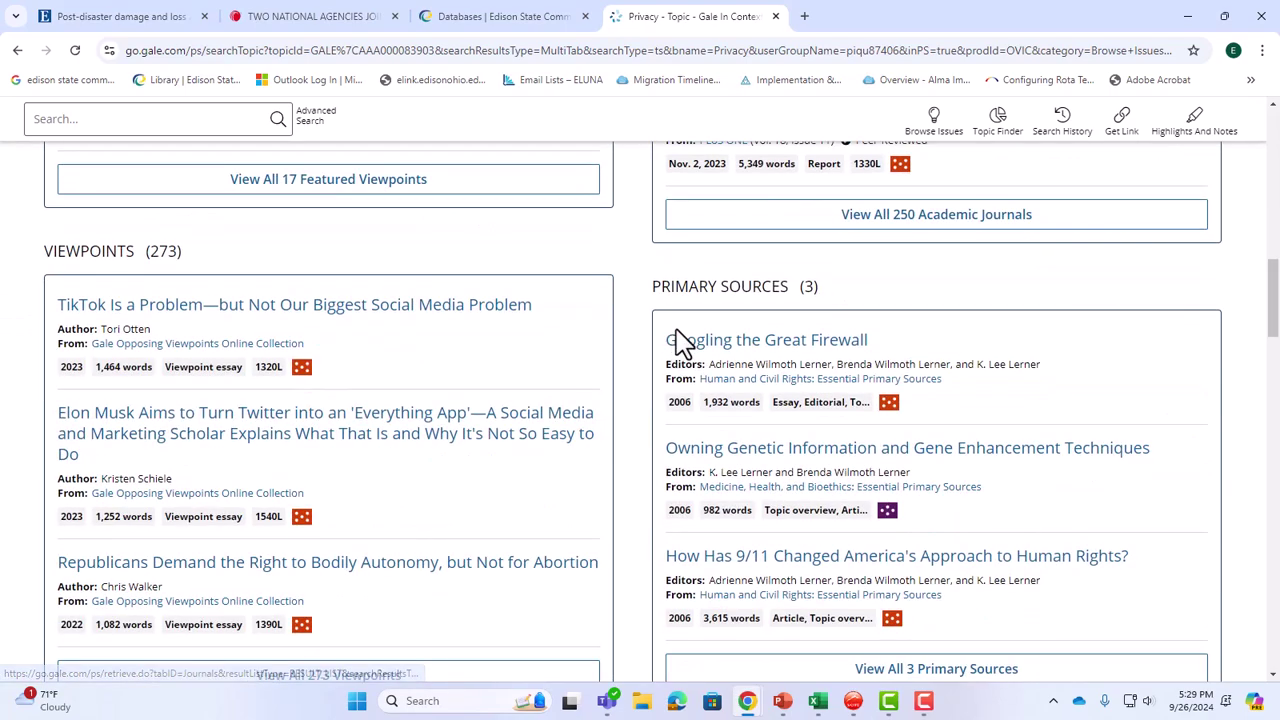
pyautogui.scroll(6, 589, 527)
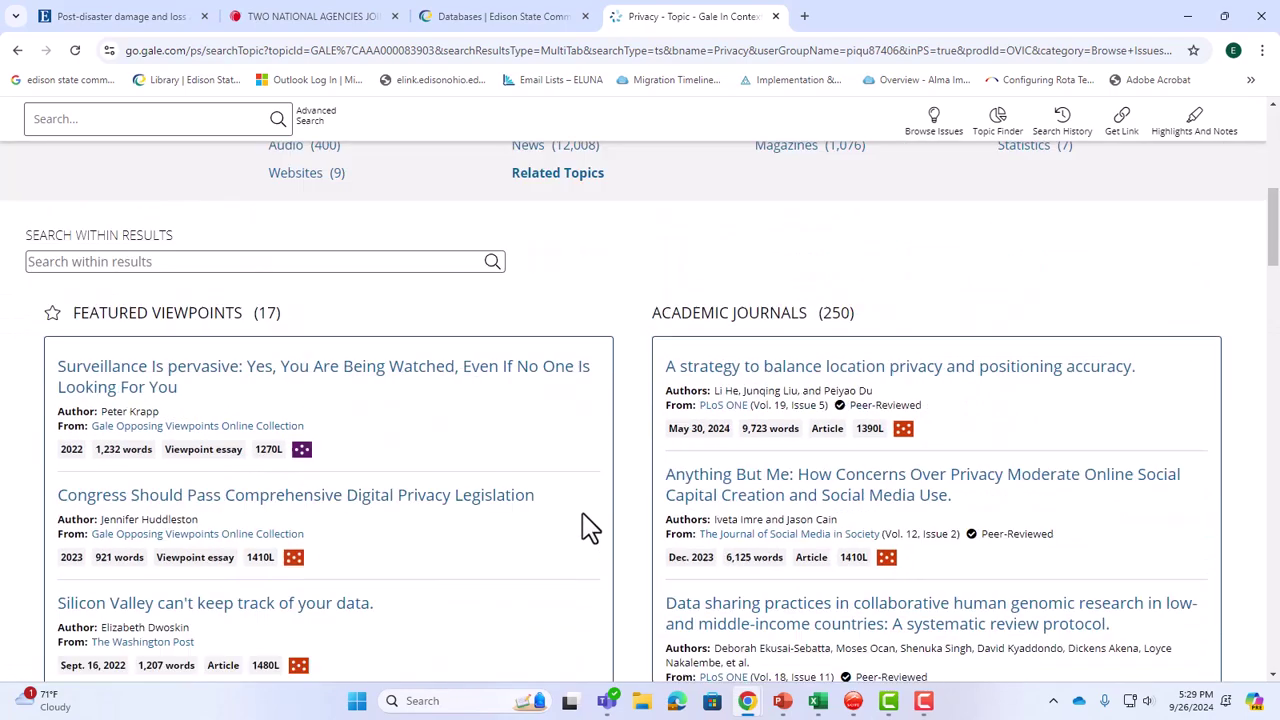
pyautogui.scroll(3, 589, 527)
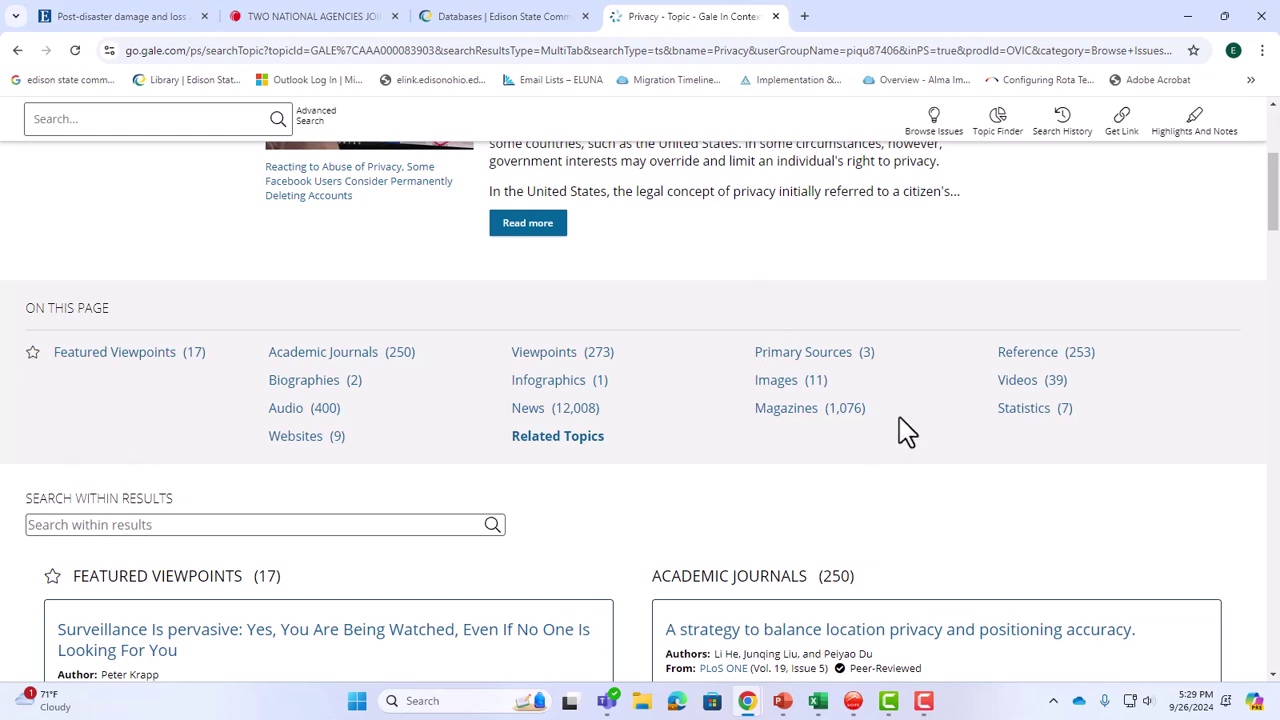
pyautogui.click(174, 522)
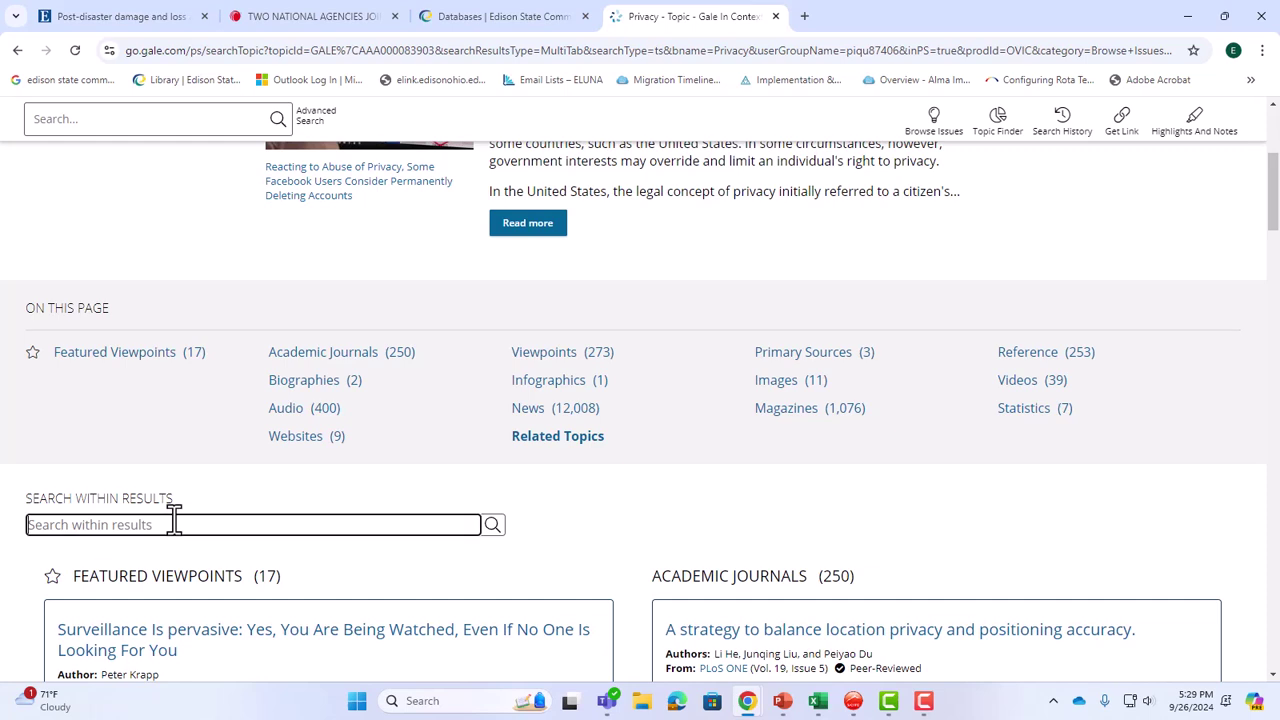
pyautogui.write('di')
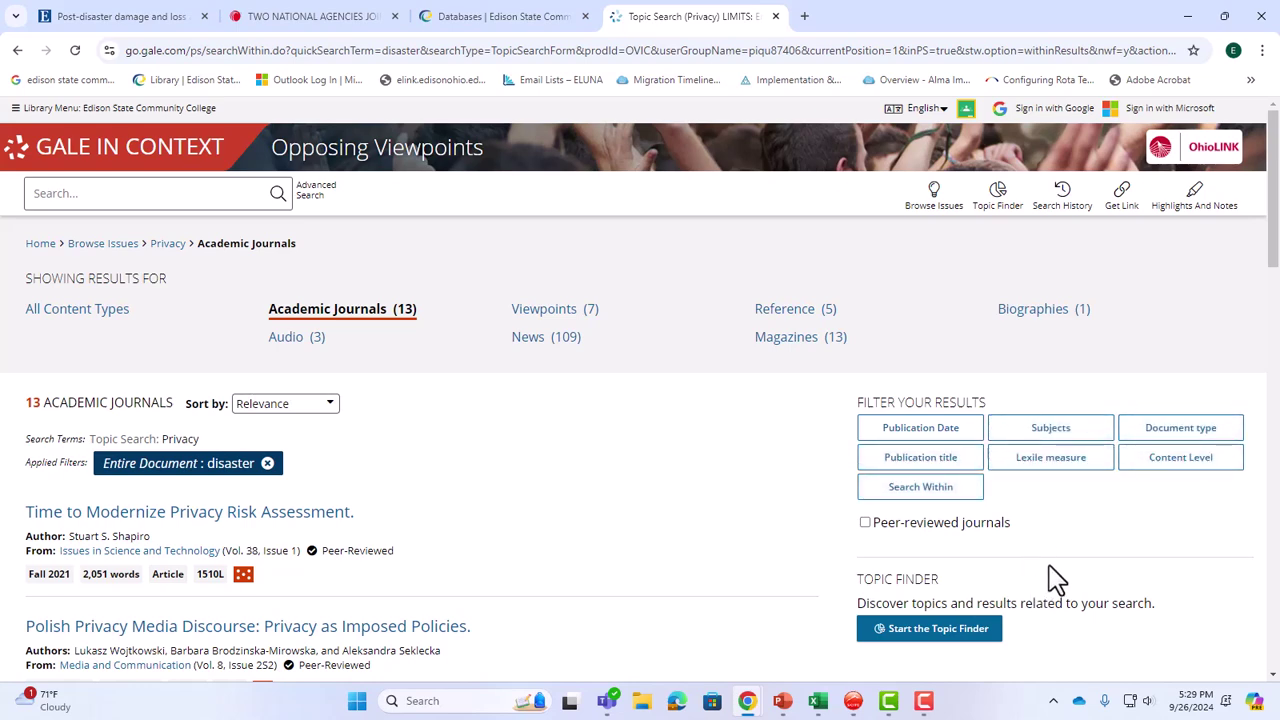
# Review the academic journal results and open the article "Exploring Teenagers' Folk Theories and Coping Strategies Regarding Commercial Data Collection and Personalized Advertising.".
pyautogui.scroll(-3, 1057, 580)
pyautogui.scroll(2, 1057, 580)
pyautogui.scroll(1, 529, 485)
pyautogui.scroll(-2, 424, 588)
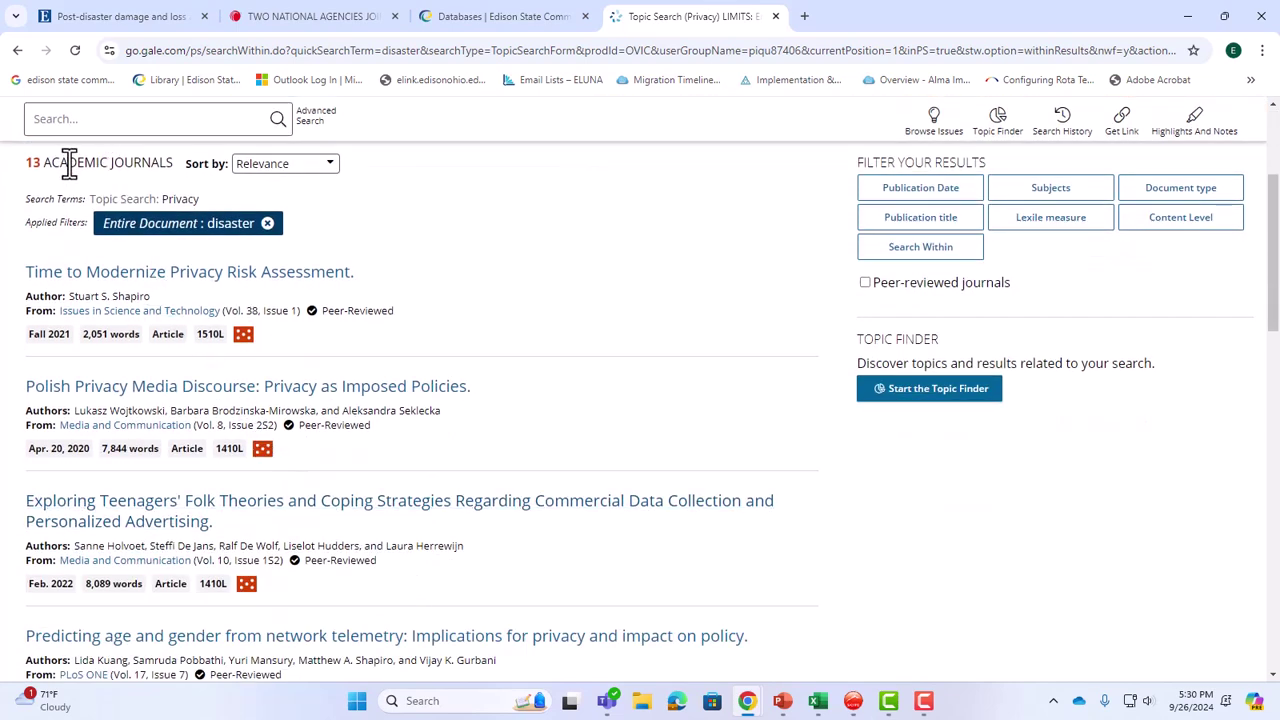
pyautogui.click(384, 500)
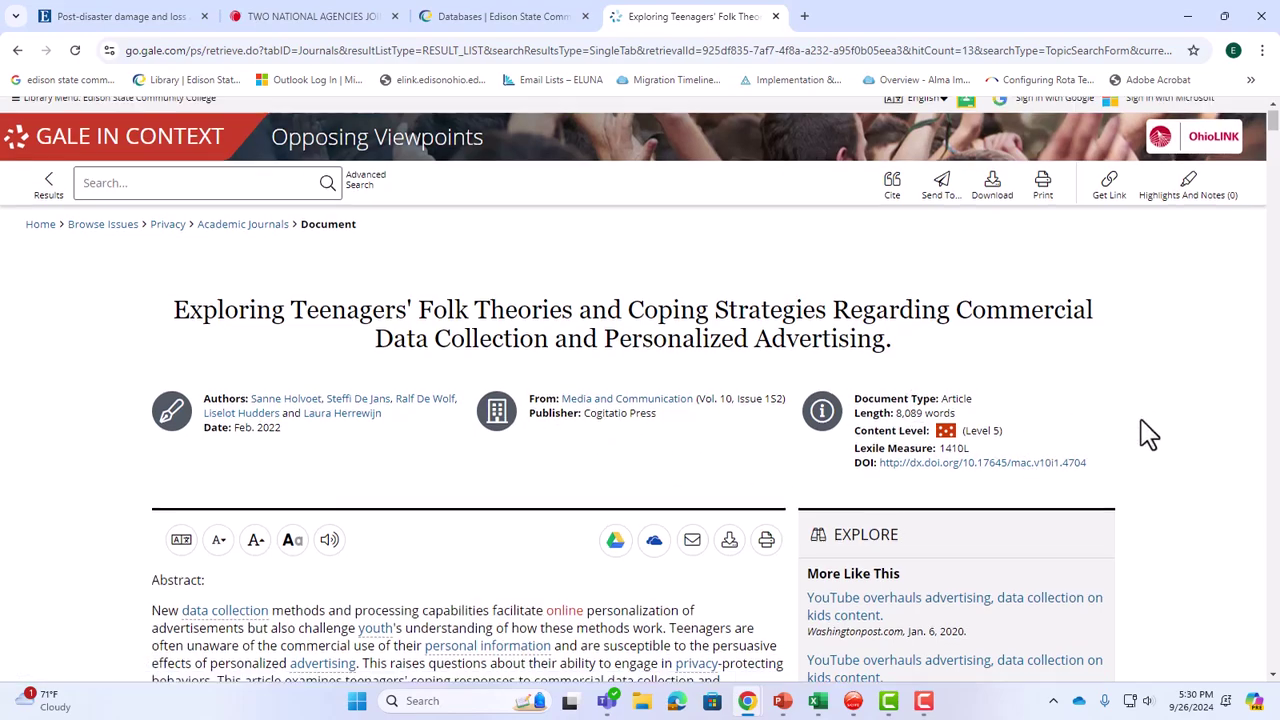
# Look through the article's abstract, keywords, full text and related subjects.
pyautogui.scroll(-2, 900, 591)
pyautogui.scroll(-15, 622, 563)
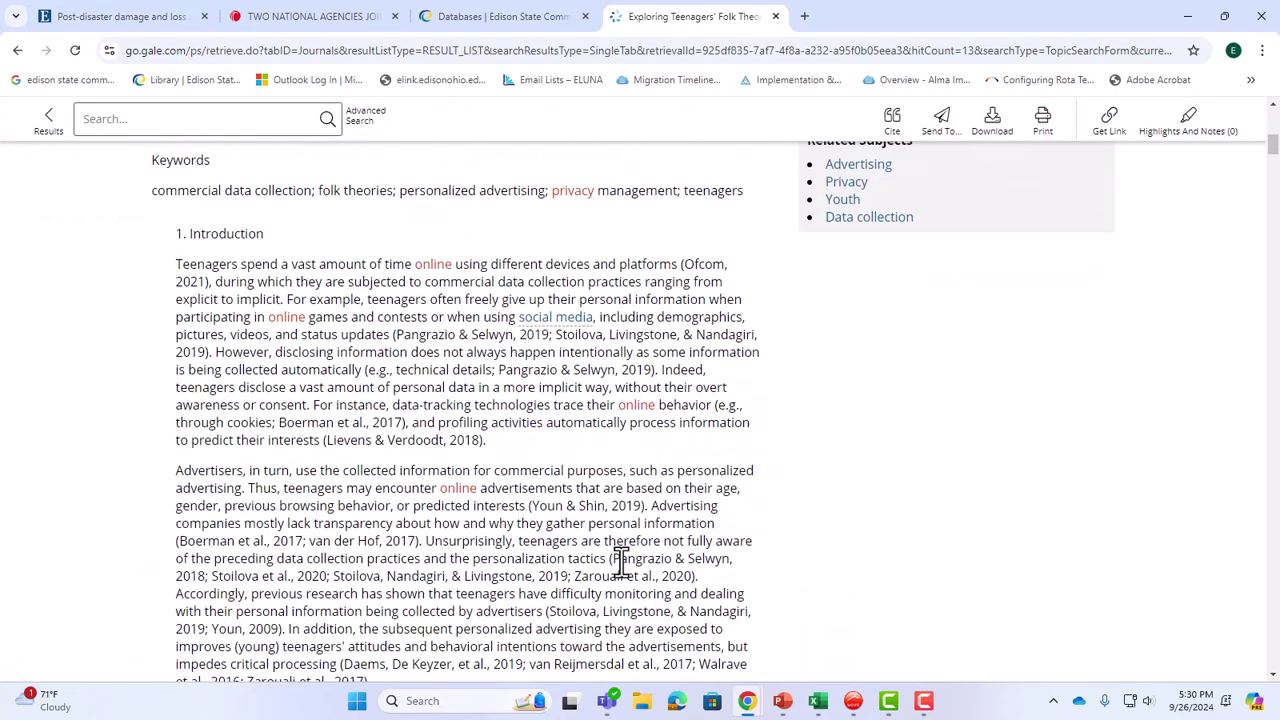
pyautogui.scroll(-20, 622, 563)
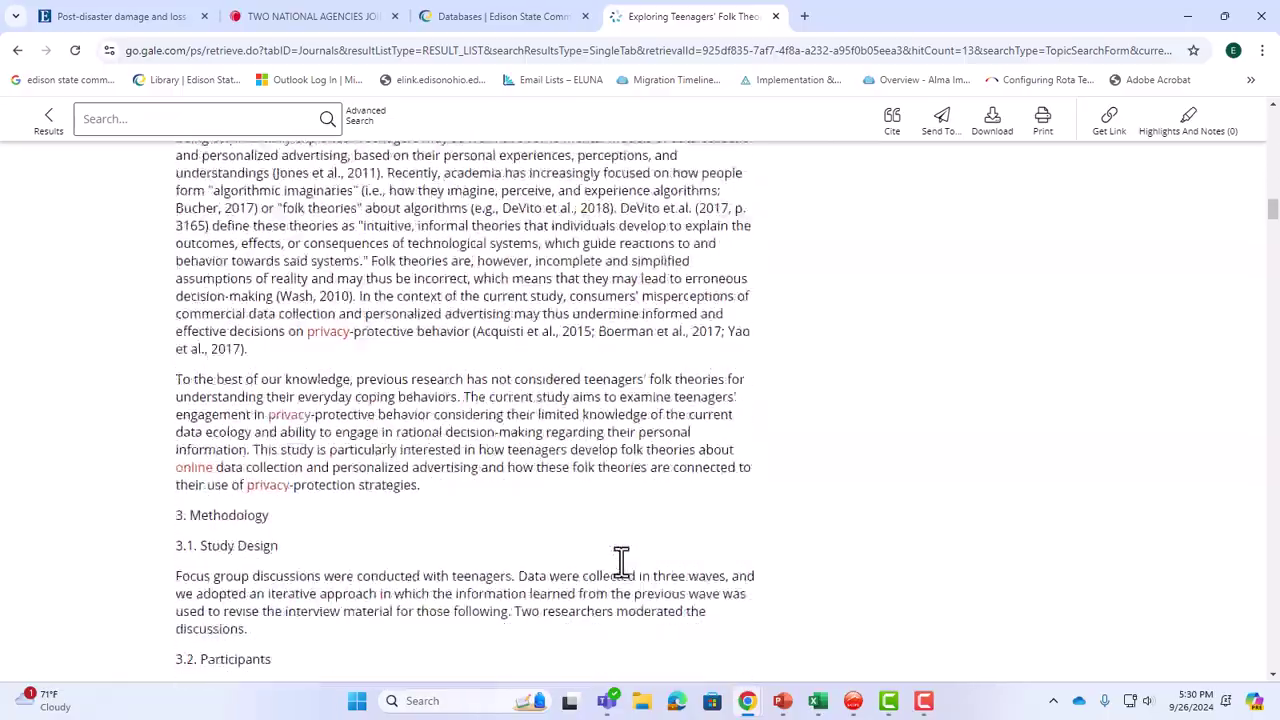
pyautogui.scroll(20, 620, 562)
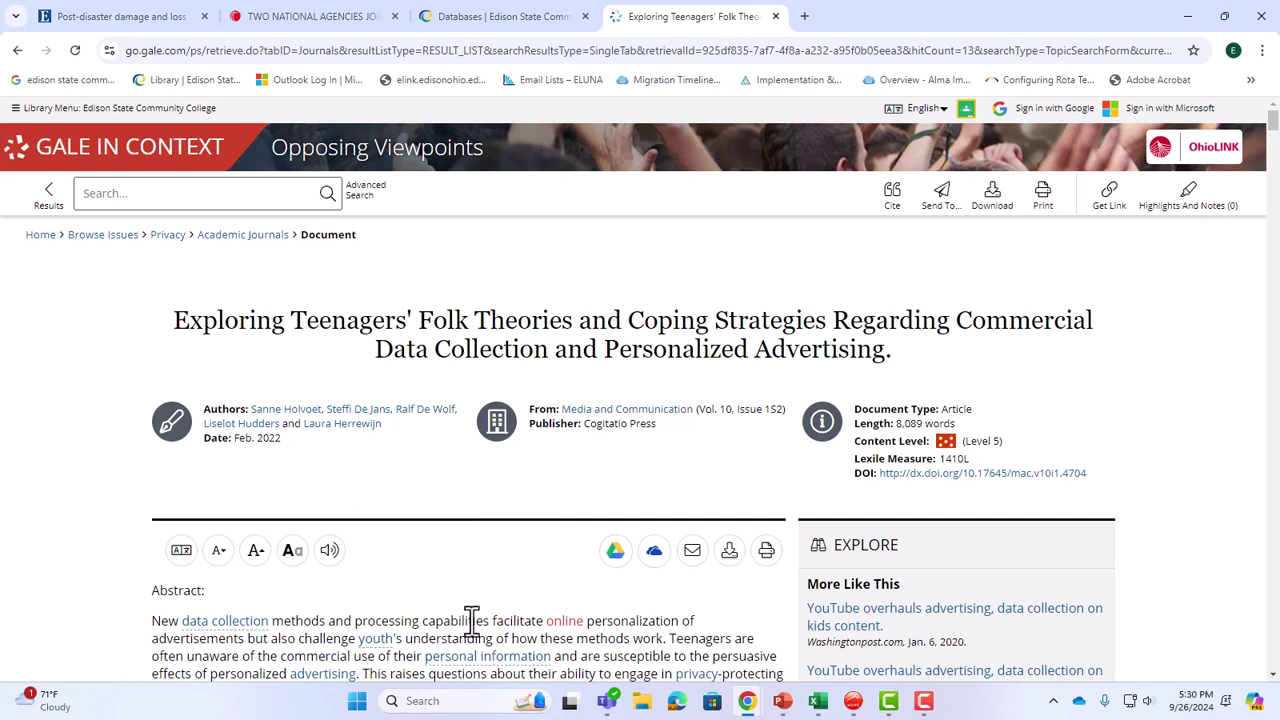
pyautogui.scroll(-3, 471, 620)
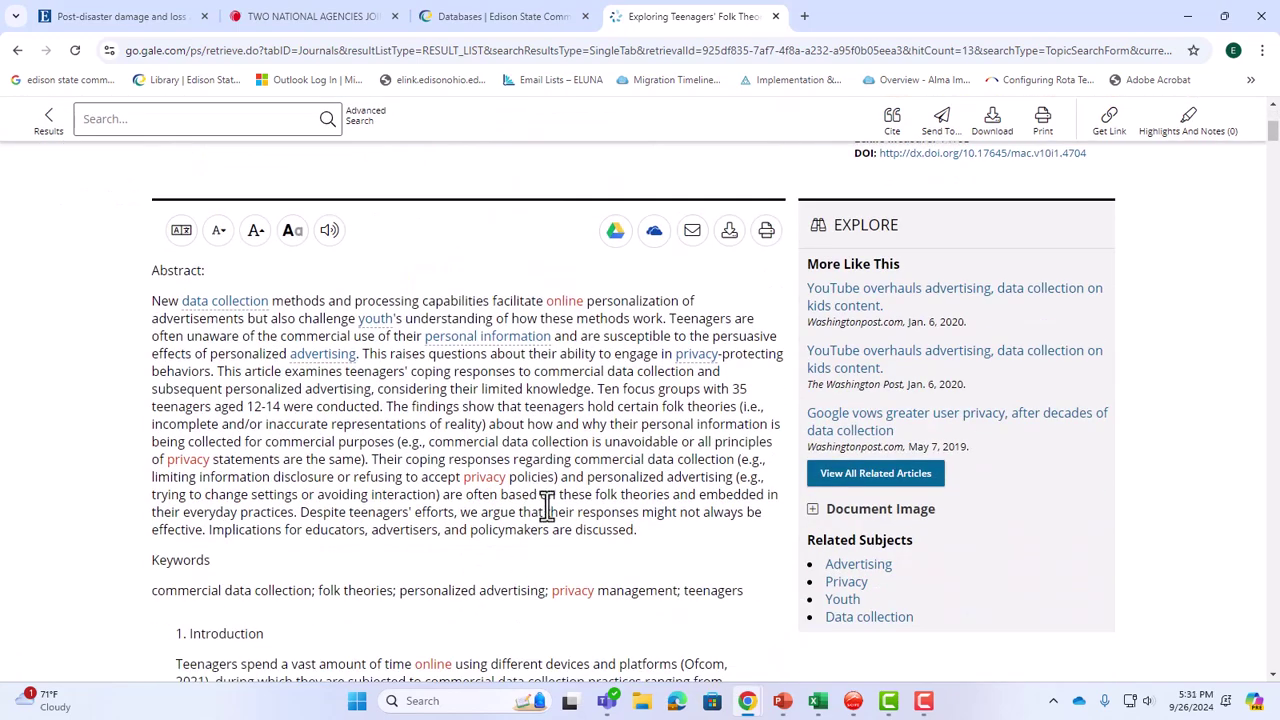
pyautogui.scroll(-5, 549, 487)
pyautogui.scroll(6, 549, 487)
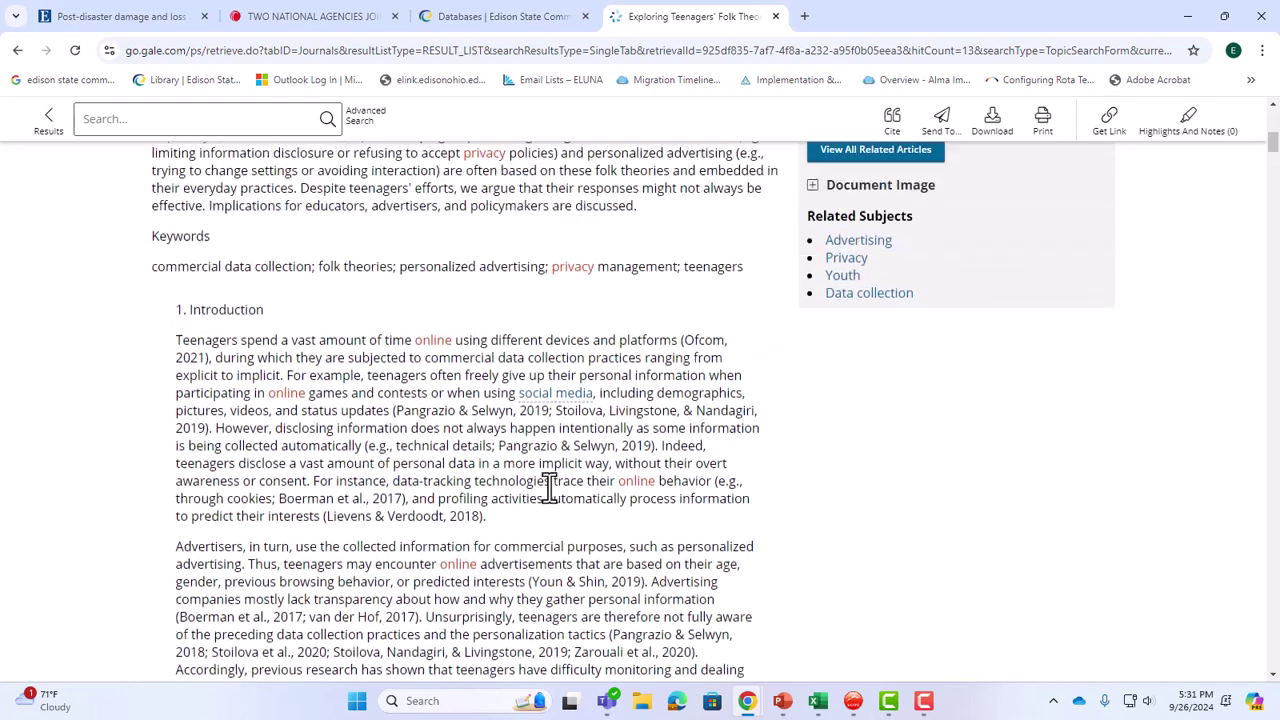
pyautogui.scroll(3, 549, 487)
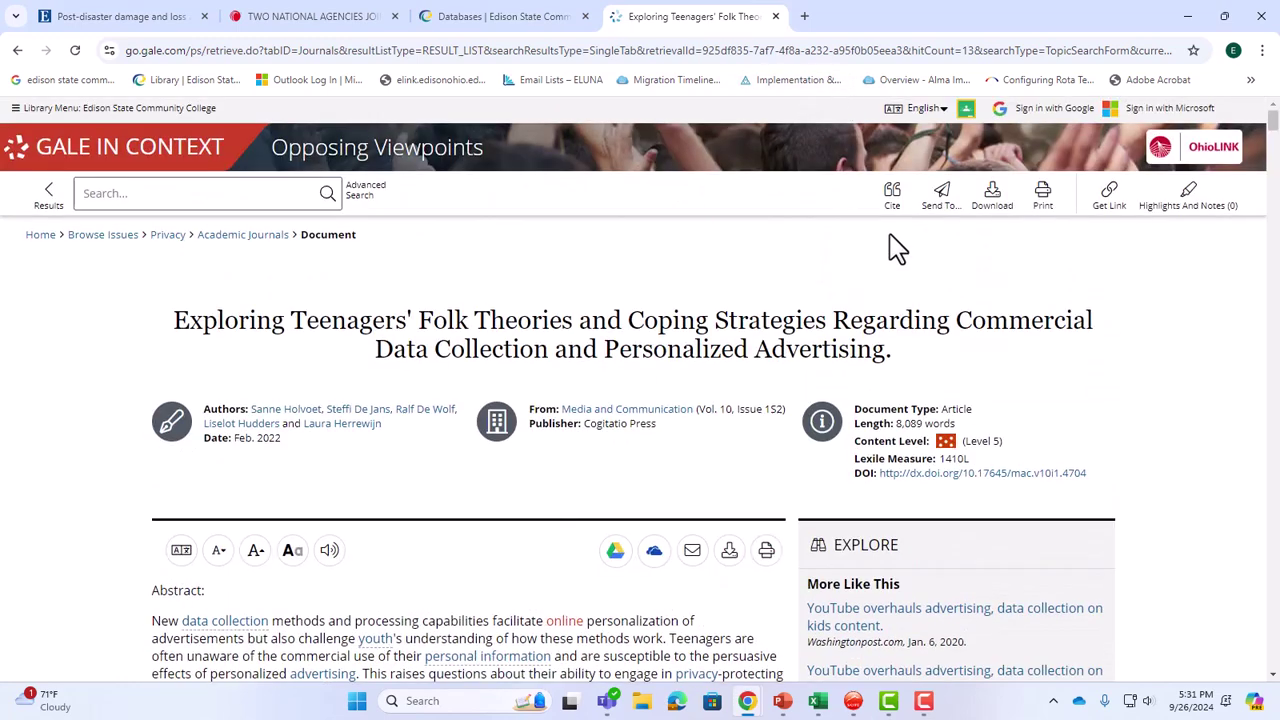
# Generate the article's citation in MLA 9th Edition, select the citation text and close the citation tools.
pyautogui.click(891, 195)
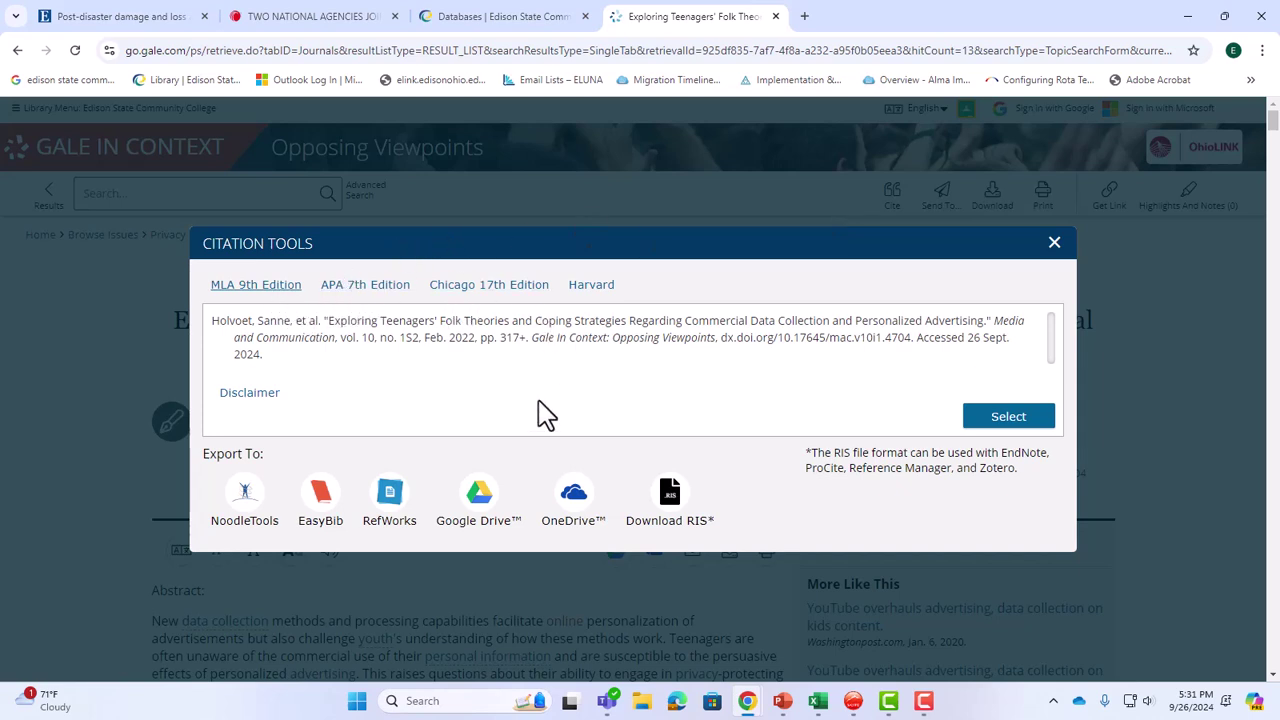
pyautogui.click(1028, 432)
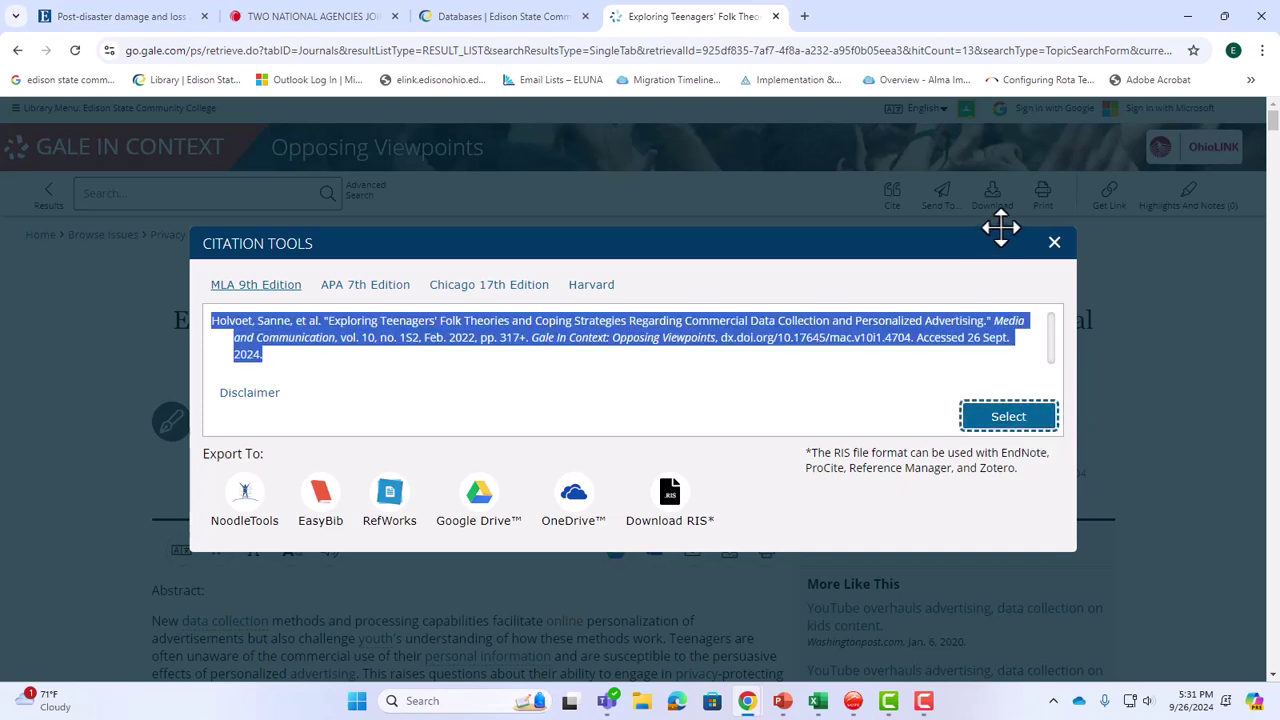
pyautogui.click(1057, 243)
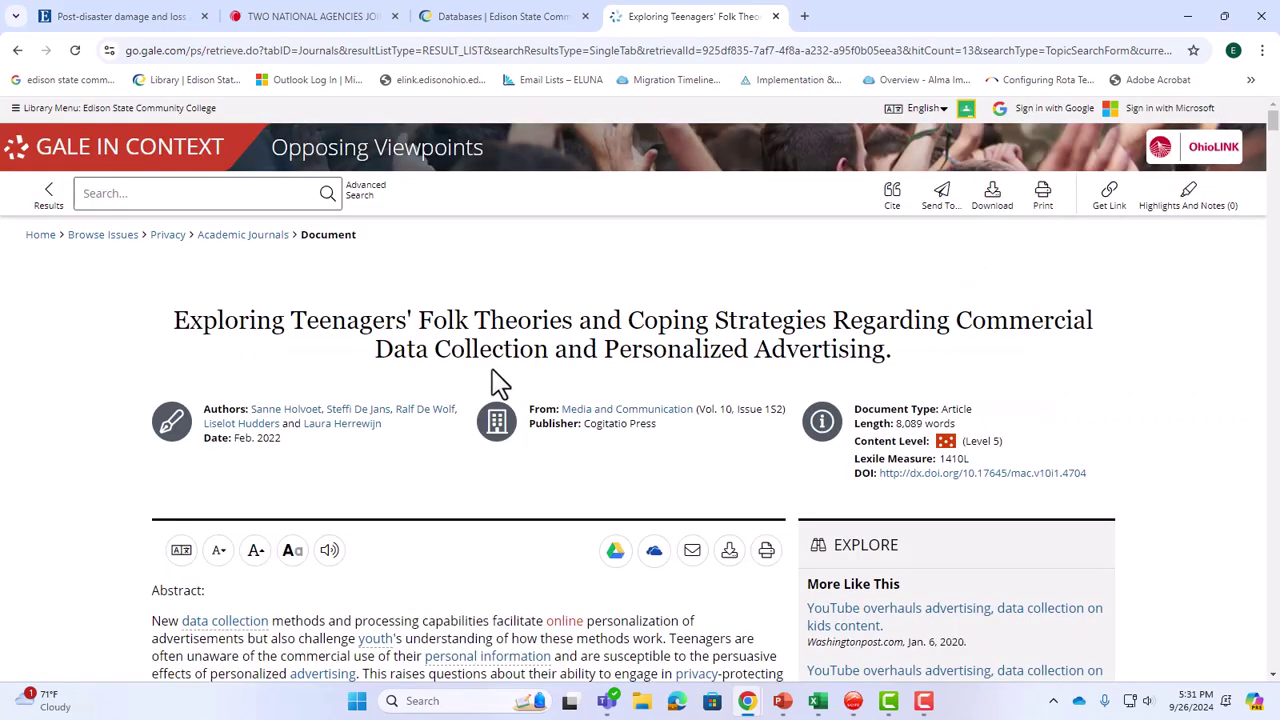